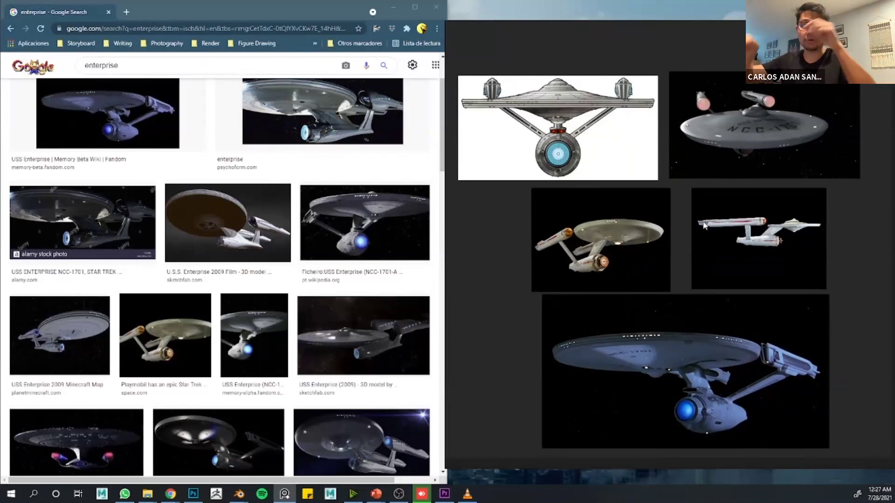
Add the "USS Enterprise 2009 Minecraft Map" image from the search results to the reference board.
mouse_move(635, 55)
mouse_down()
mouse_move(600, 64)
mouse_move(642, 62)
mouse_up()
scroll(279, 288, down, 2)
scroll(278, 288, down, 3)
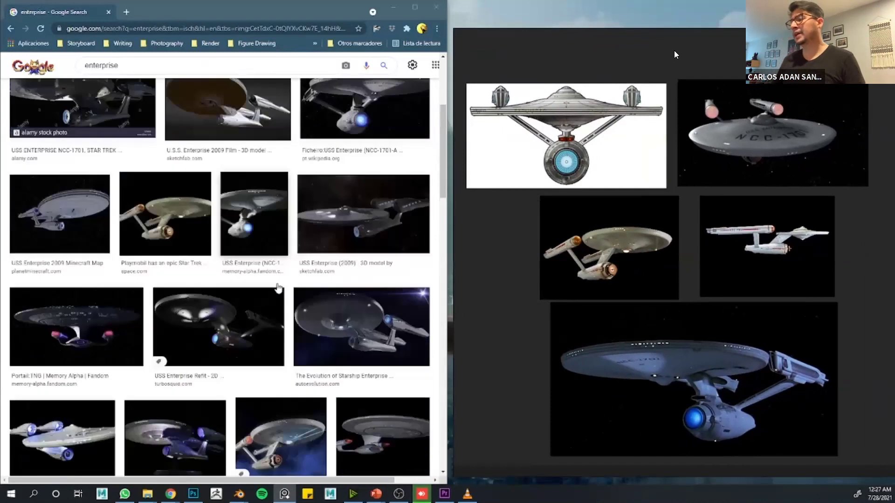
click(60, 196)
drag(316, 173, 495, 286)
Enlarge the newly added ship image and place it beside the tan ship at the start of the middle row.
drag(553, 253, 572, 256)
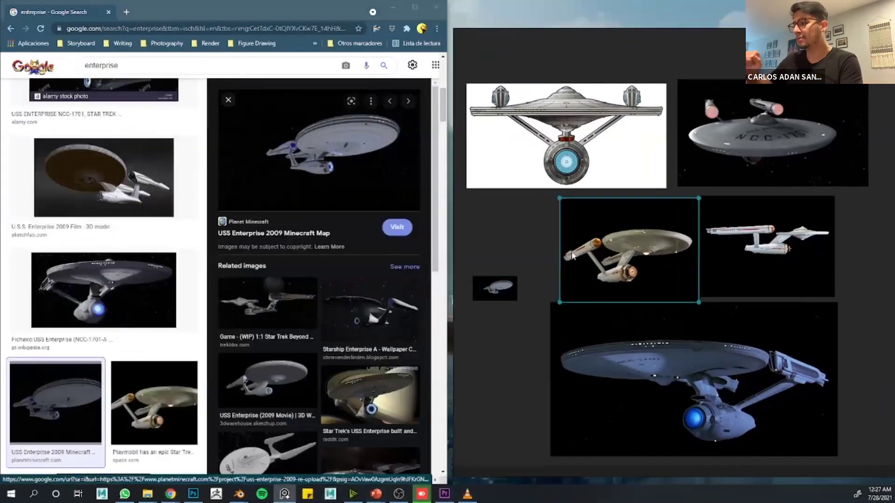
click(500, 300)
drag(516, 300, 515, 252)
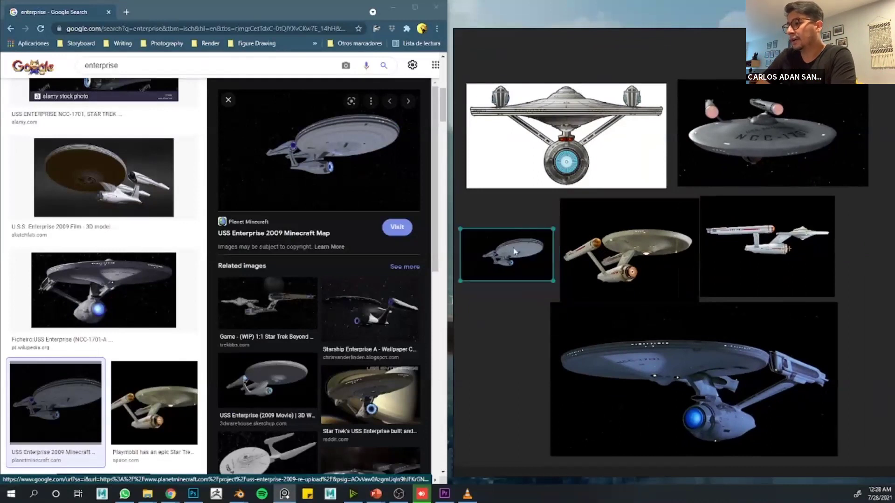
drag(554, 279, 527, 256)
Rearrange the reference images so the three middle-row ships sit side by side above the large blue-lit ship.
drag(671, 247, 689, 247)
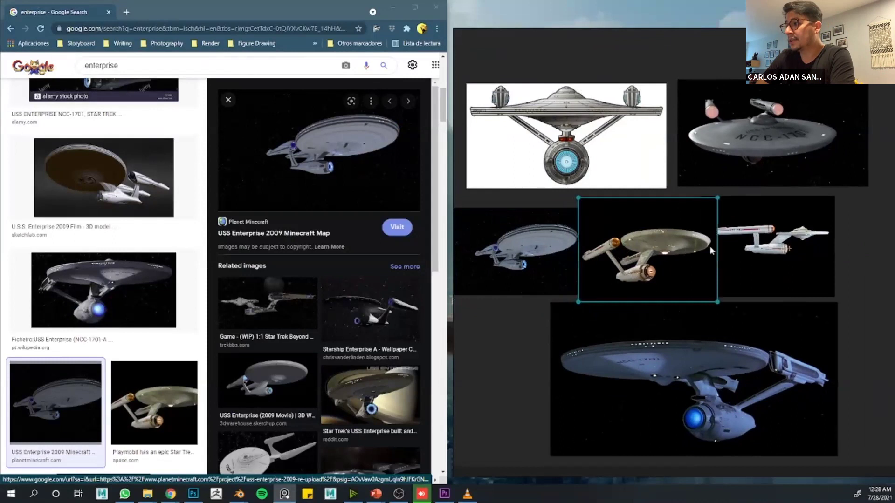
drag(798, 243, 849, 243)
drag(653, 261, 676, 261)
drag(536, 252, 543, 246)
drag(615, 338, 600, 342)
click(646, 276)
drag(647, 276, 647, 274)
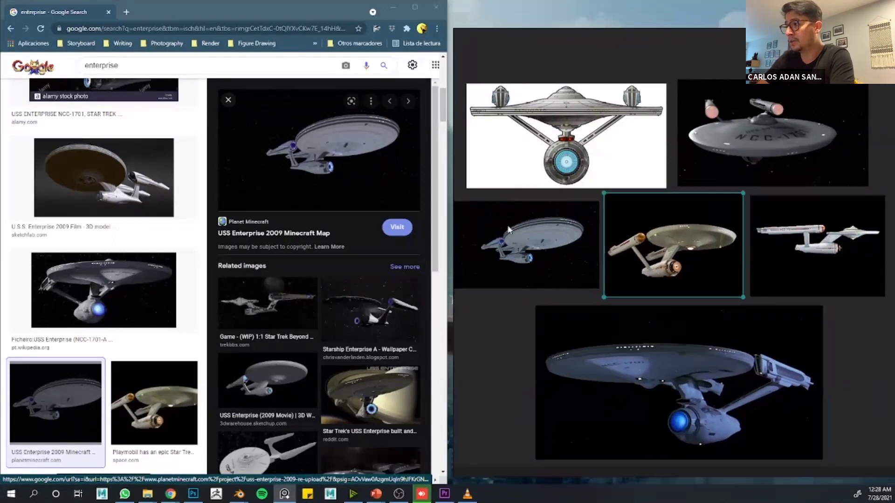
Minimise the browser and widen the reference board, framing the collected ship images at a larger size.
click(393, 6)
drag(453, 87, 121, 87)
middle_drag(419, 197, 237, 201)
scroll(466, 200, up, 2)
drag(466, 201, 430, 182)
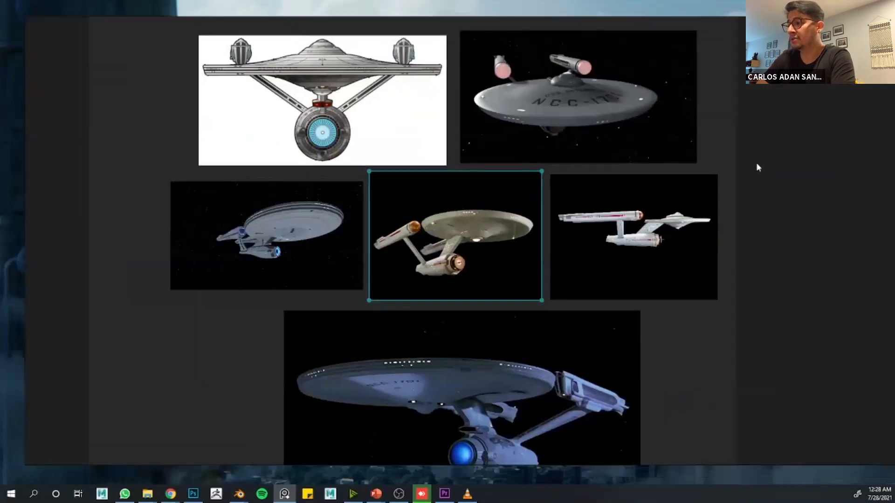
click(750, 167)
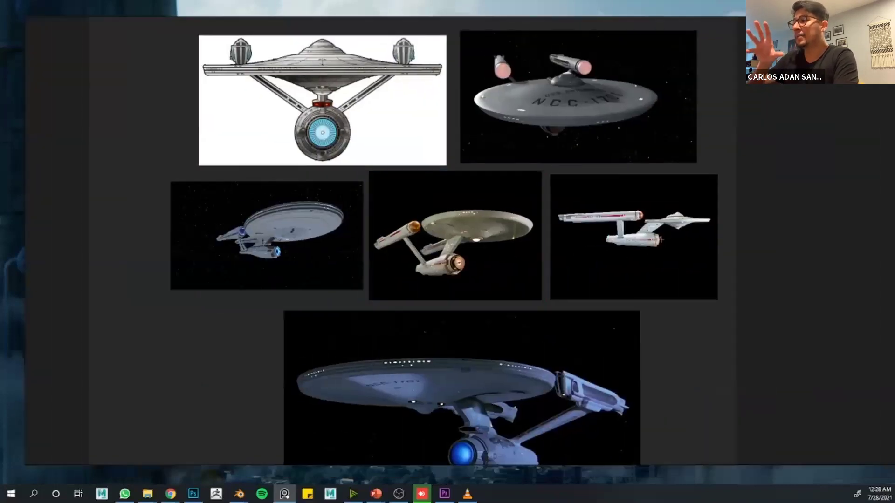
Switch to Blender, add a mesh cylinder at the origin and scale it uniformly to about 17.78.
key(alt+Tab)
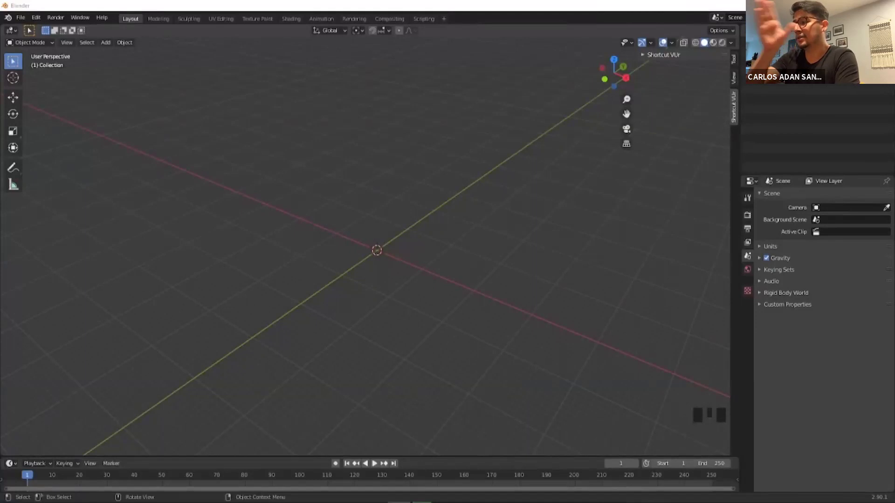
middle_drag(340, 235, 346, 240)
key(shift+a)
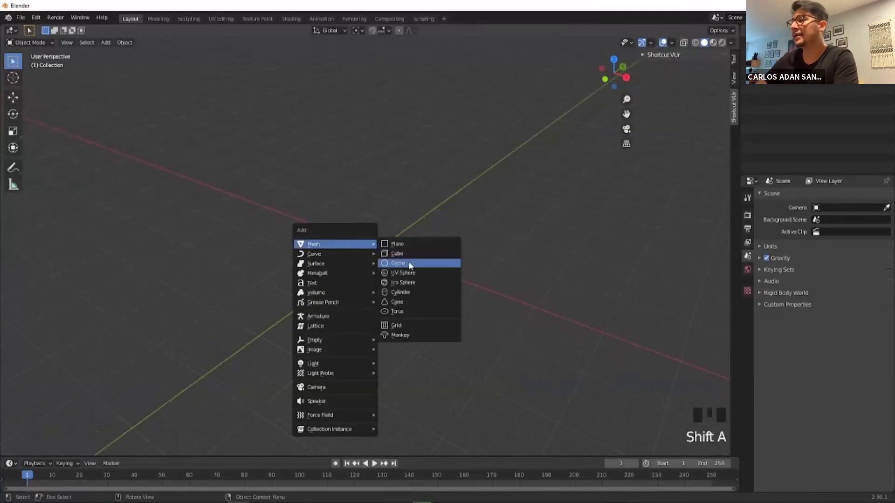
click(401, 291)
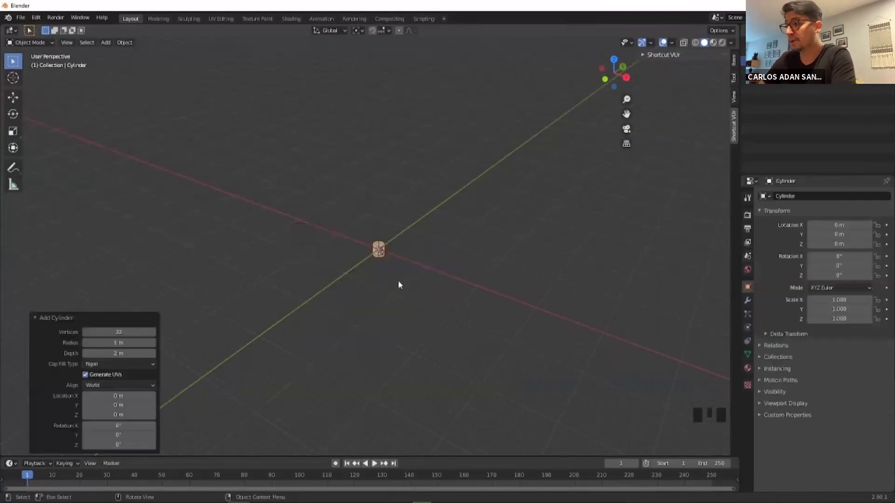
key(s)
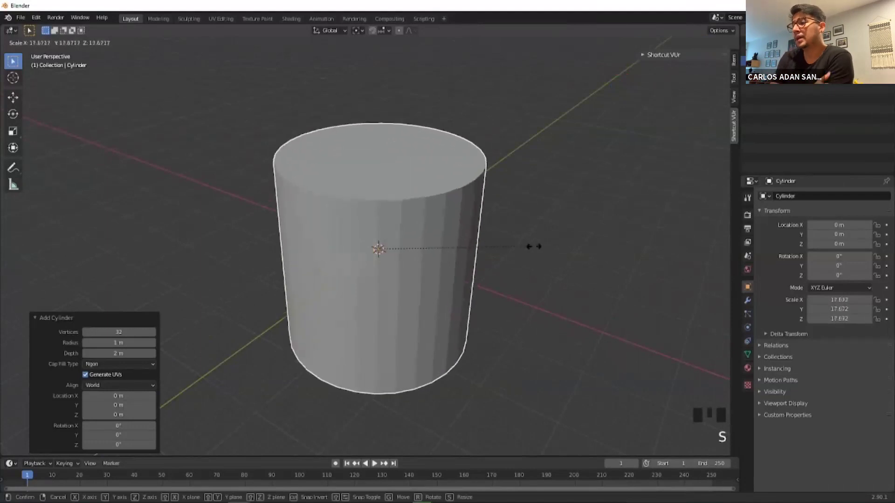
click(532, 247)
Flatten the cylinder into a thin disc by scaling it along Z by about 0.09.
key(s)
key(z)
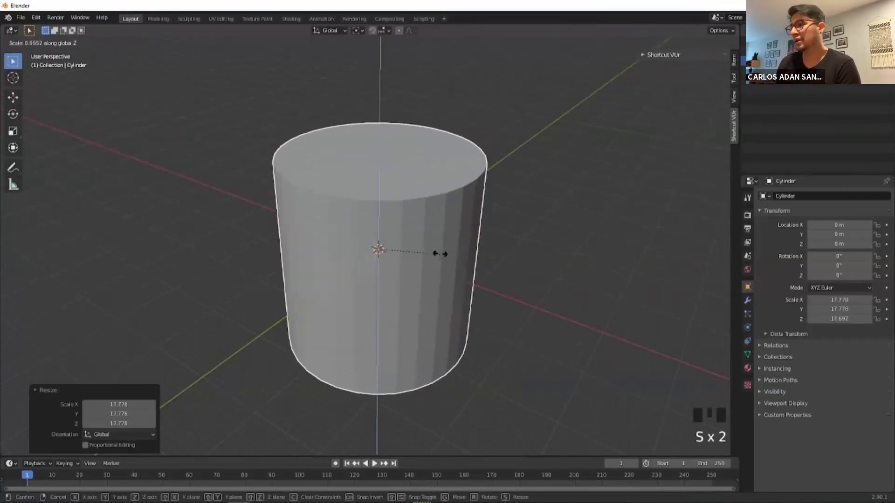
click(389, 250)
middle_drag(390, 250, 319, 188)
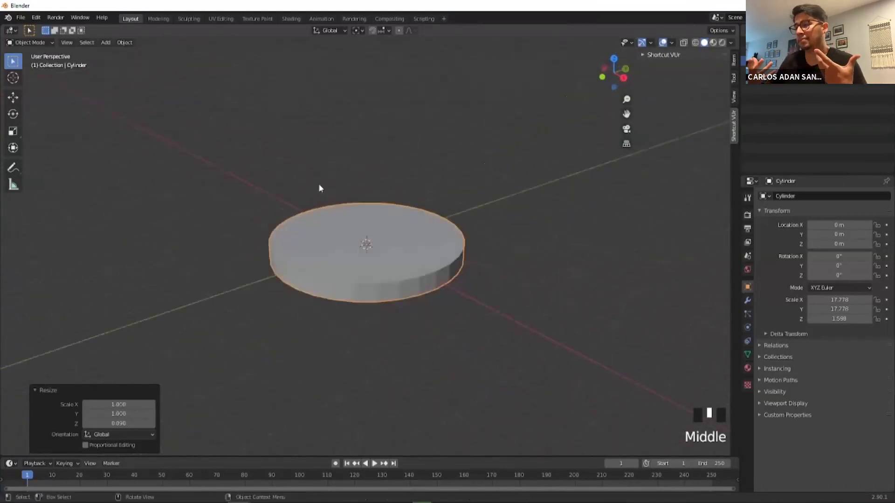
In Edit Mode, extrude the disc's top face upward about 1.67 m and scale it to about 0.61.
key(Tab)
middle_drag(418, 200, 396, 192)
click(418, 207)
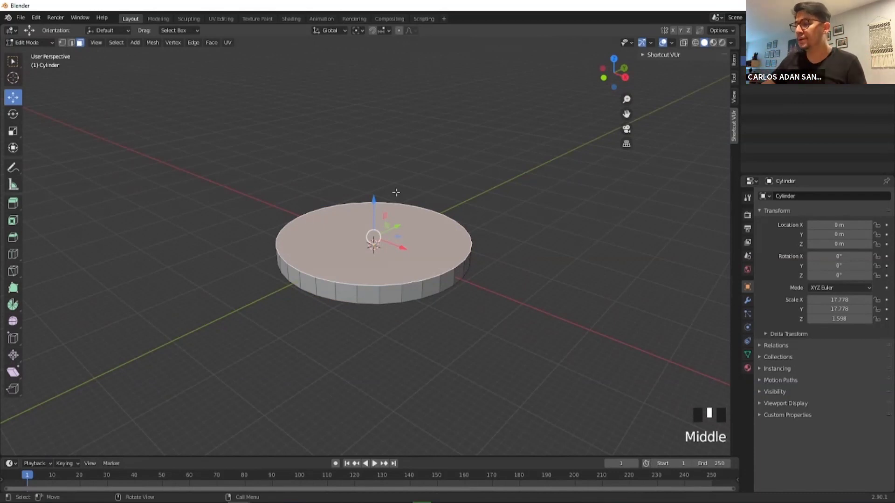
key(e)
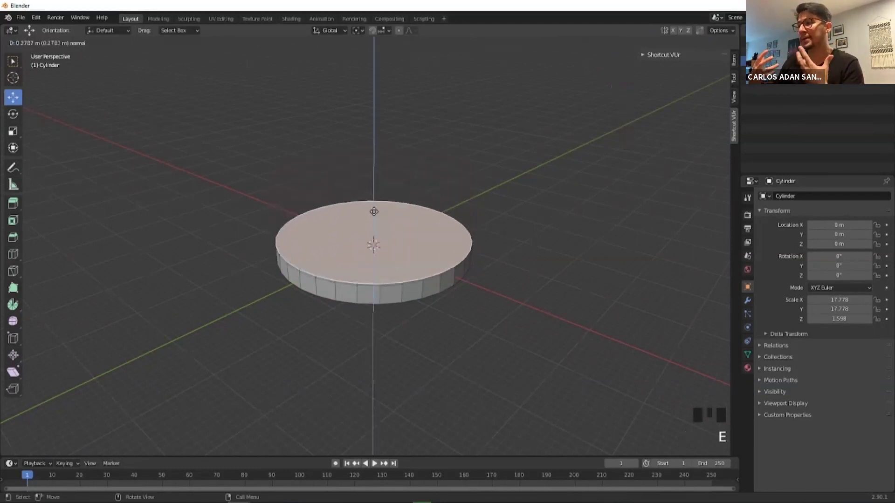
click(373, 204)
key(s)
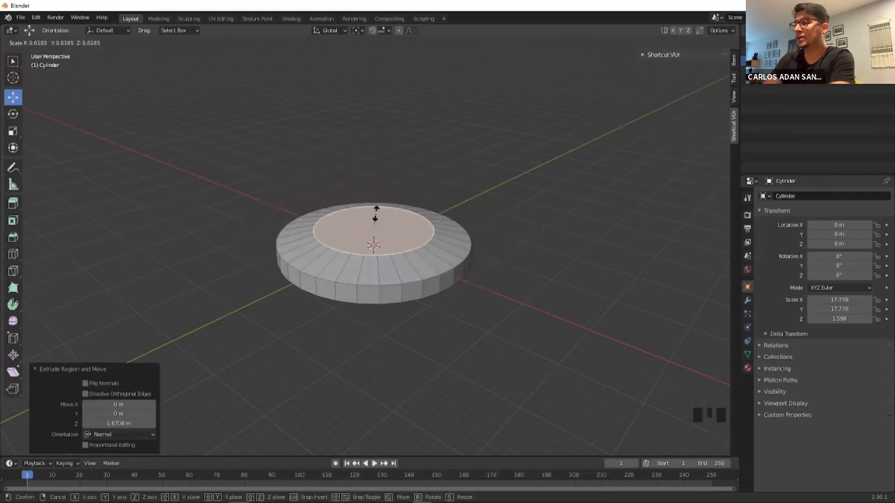
click(374, 214)
middle_drag(374, 213, 414, 194)
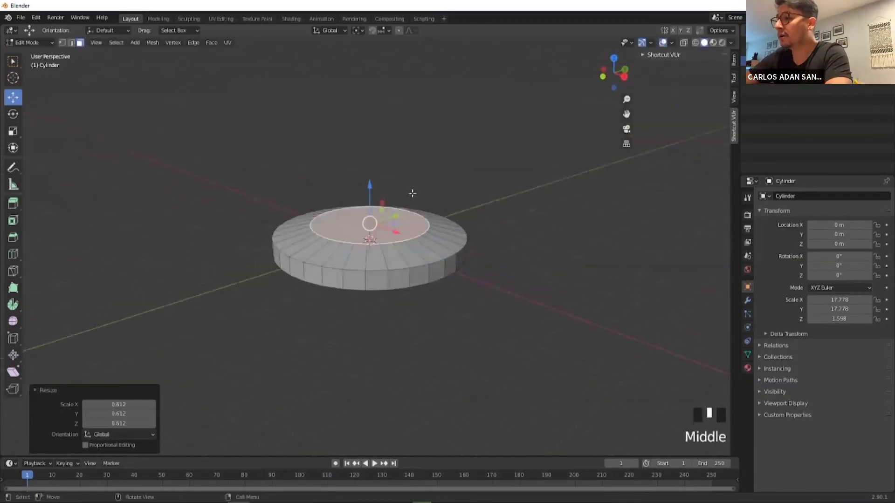
Extrude the smaller top face upward again by about 3.6 m.
scroll(413, 194, up, 2)
key(e)
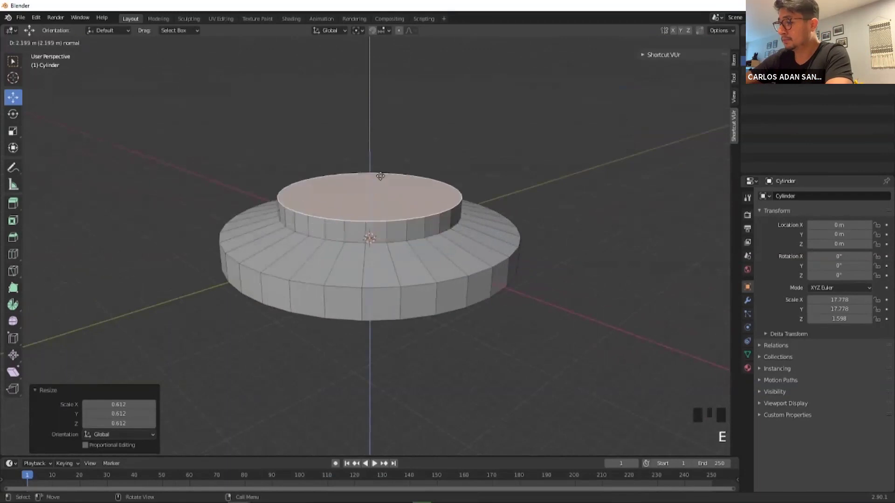
click(380, 167)
Scale the raised top face to about 0.55 and lower it about 2 m along Z.
key(s)
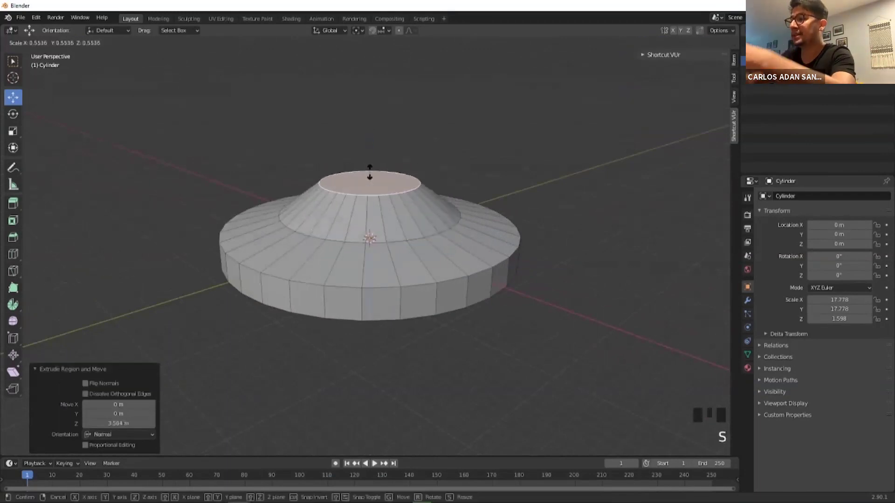
click(369, 171)
key(g)
key(z)
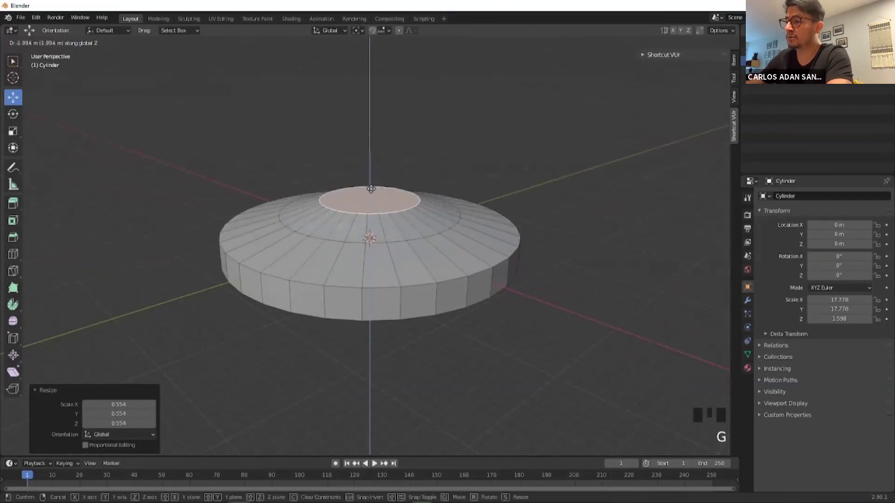
click(372, 188)
Extrude the disc's bottom face downward about 2.97 m.
middle_drag(425, 170, 438, 214)
click(438, 214)
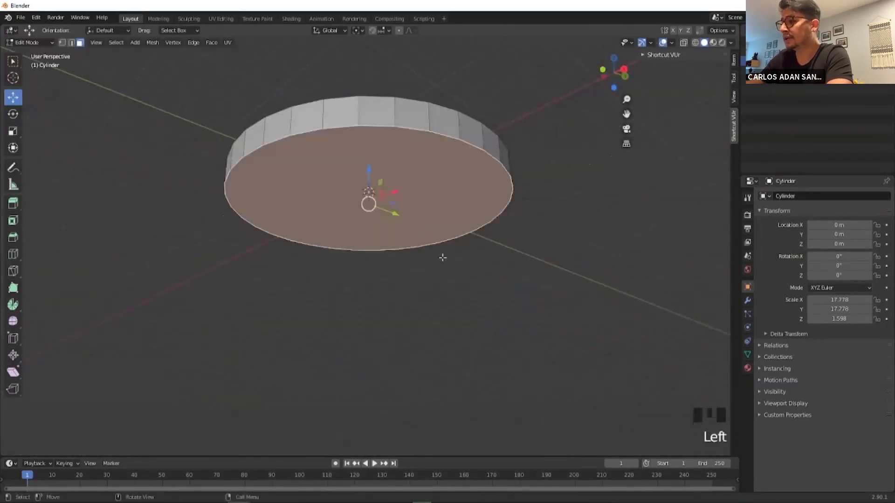
middle_drag(327, 228, 347, 239)
mouse_move(387, 269)
middle_down()
mouse_move(391, 277)
mouse_move(389, 269)
middle_up()
key(e)
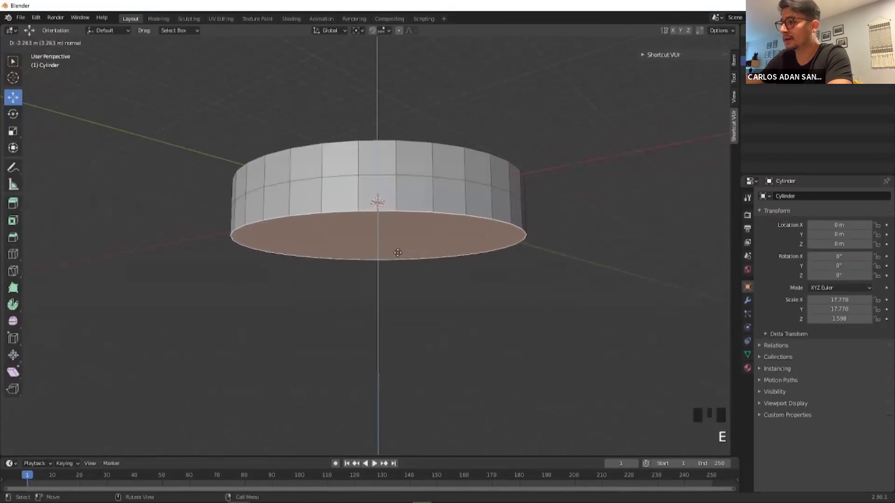
click(398, 250)
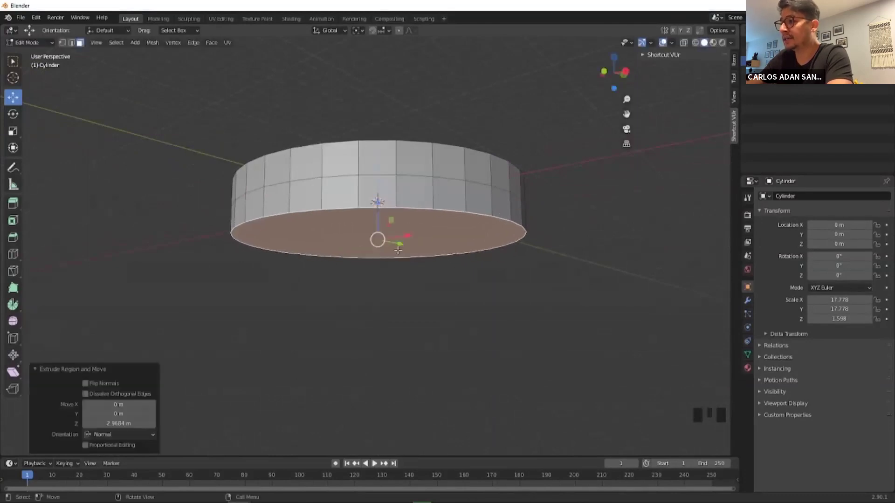
Scale the extruded bottom face to about 0.61 and raise it about 0.95 m along Z.
key(s)
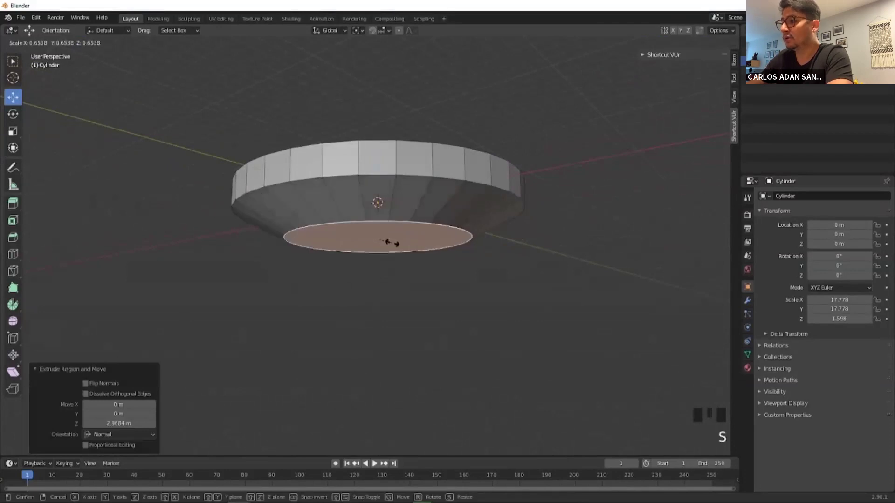
click(391, 243)
key(g)
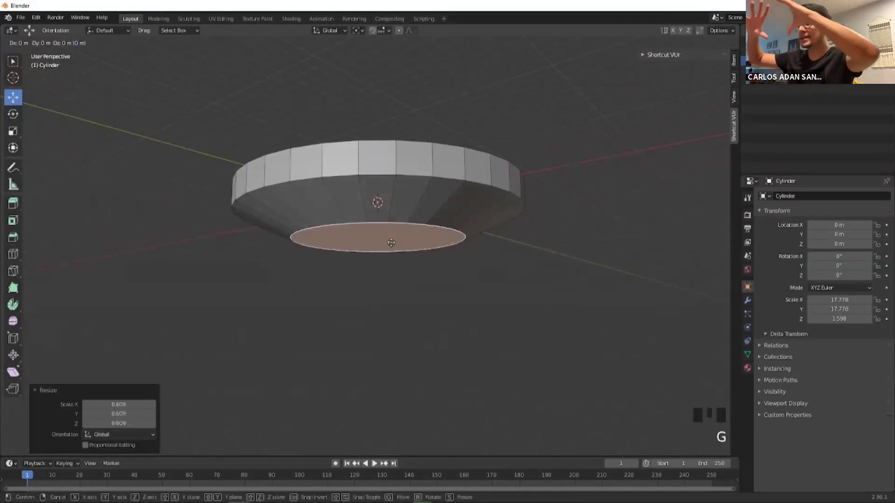
click(401, 265)
Extrude the reduced bottom face downward again by about 2.59 m.
mouse_move(401, 266)
middle_down()
mouse_move(405, 283)
mouse_move(365, 295)
mouse_move(384, 278)
mouse_move(380, 260)
mouse_move(393, 258)
middle_up()
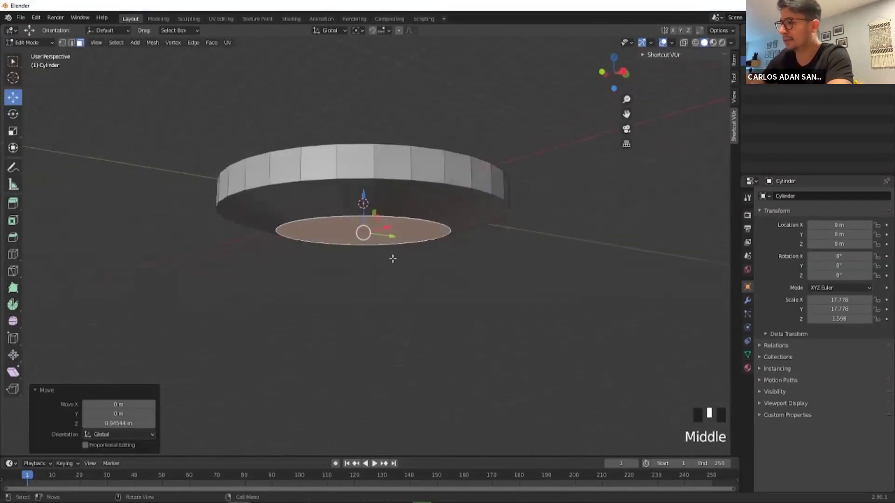
key(e)
click(389, 279)
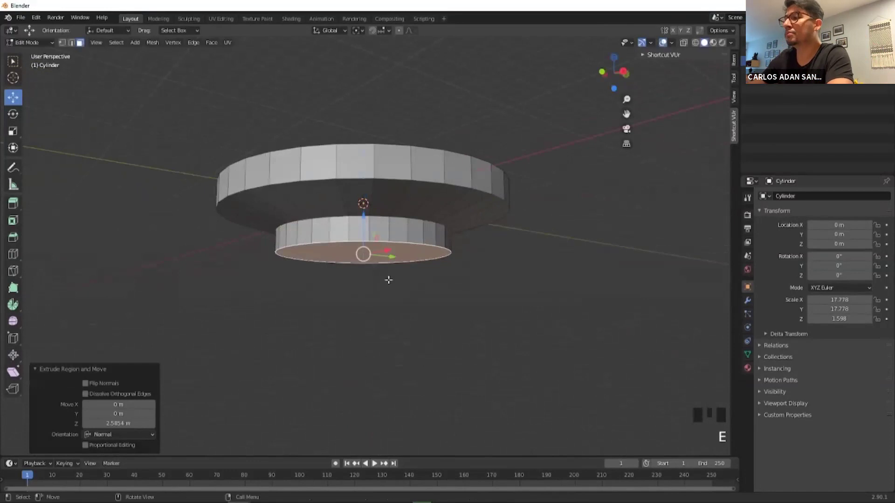
Scale the lowest face to about 0.5 and raise it about 0.35 m along Z.
key(s)
click(374, 269)
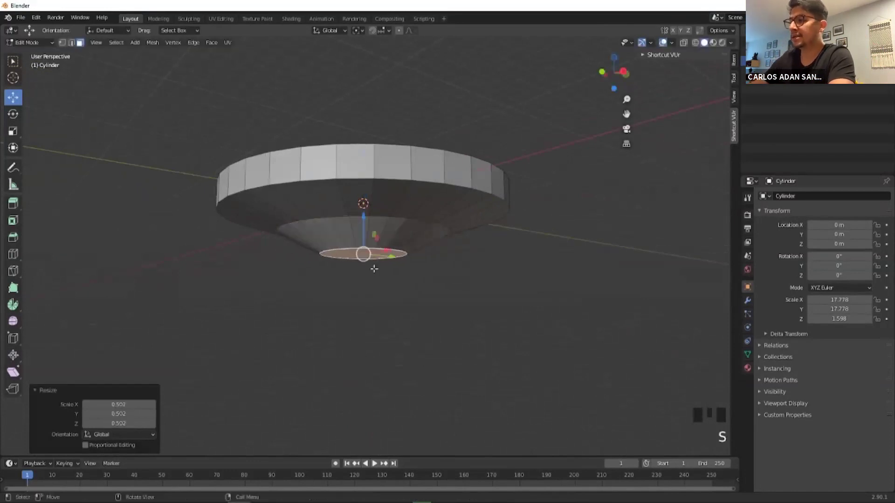
key(g)
key(z)
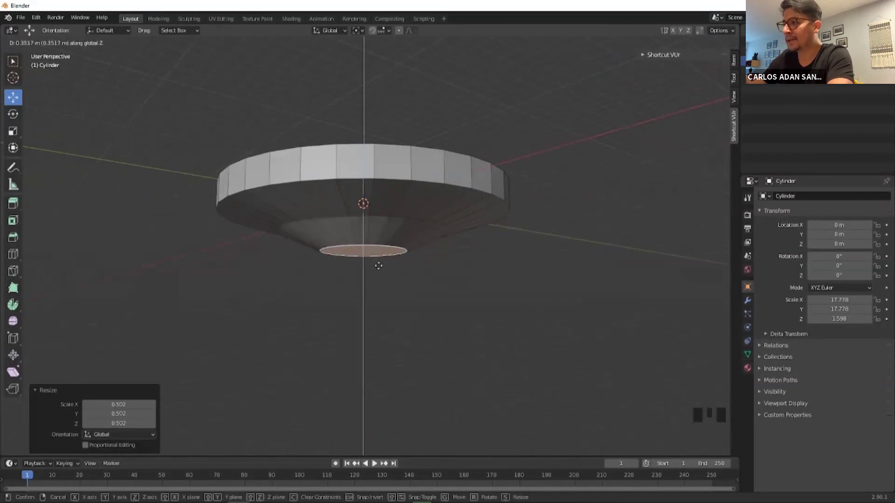
click(378, 264)
Return to Object Mode and scale the whole saucer uniformly by about 2.2.
middle_drag(348, 104, 363, 68)
middle_drag(365, 183, 367, 257)
middle_drag(374, 100, 459, 122)
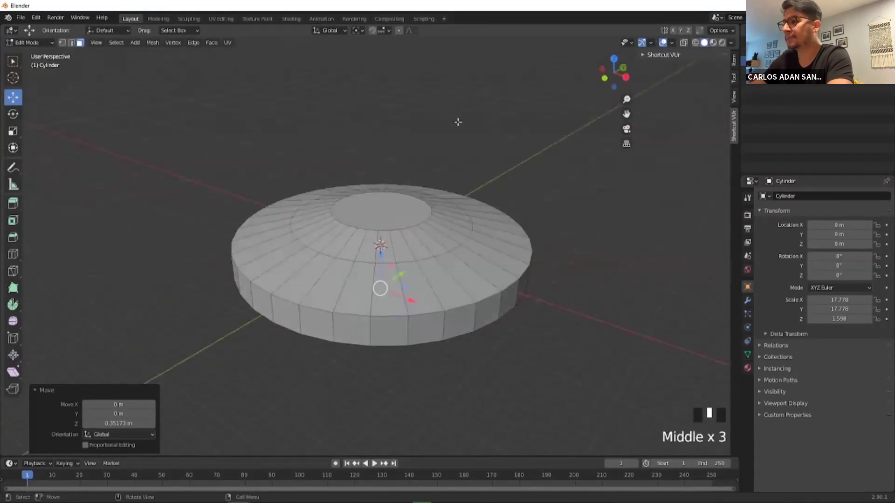
middle_drag(397, 142, 423, 144)
scroll(414, 163, up, 2)
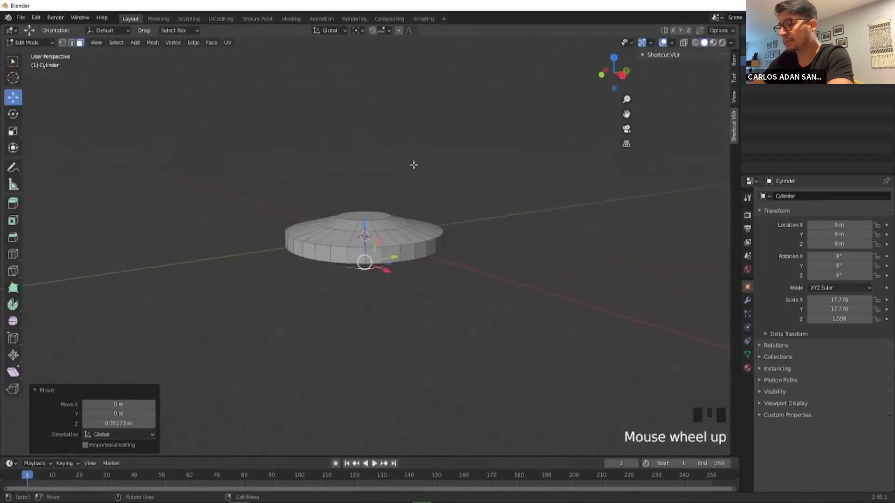
scroll(431, 227, down, 1)
key(Tab)
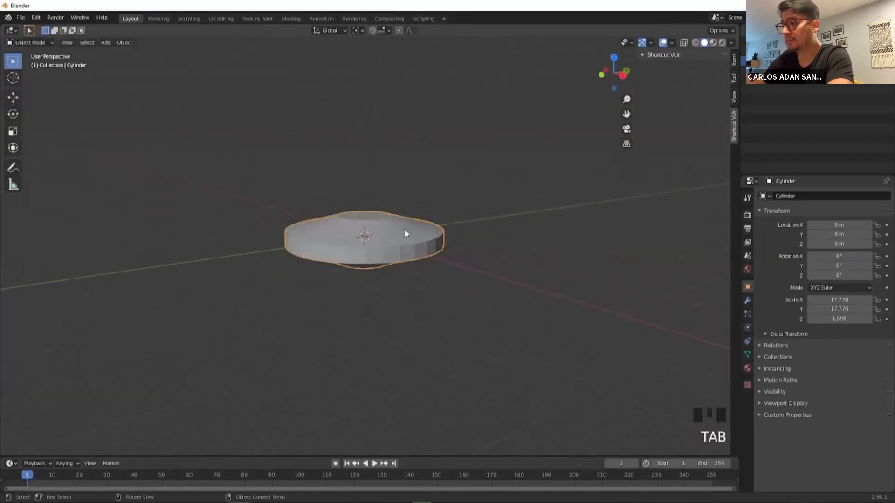
key(s)
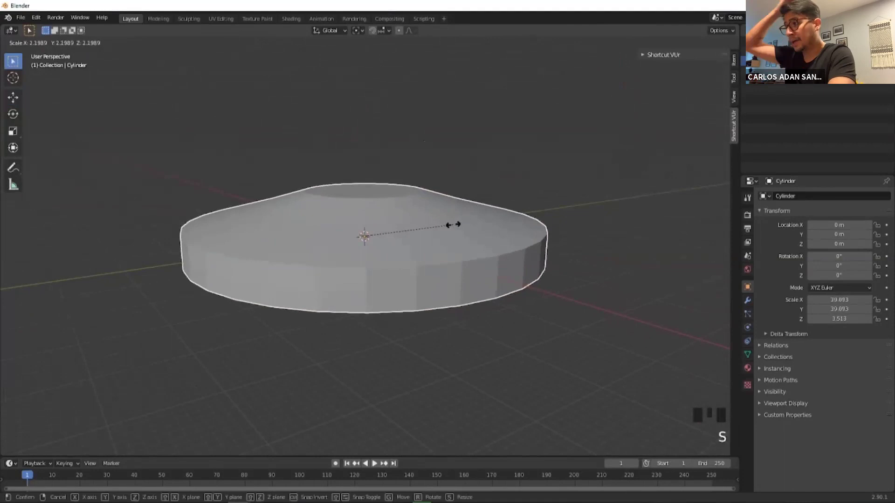
click(442, 226)
Flatten the saucer along Z by a factor of about 0.5.
key(s)
key(z)
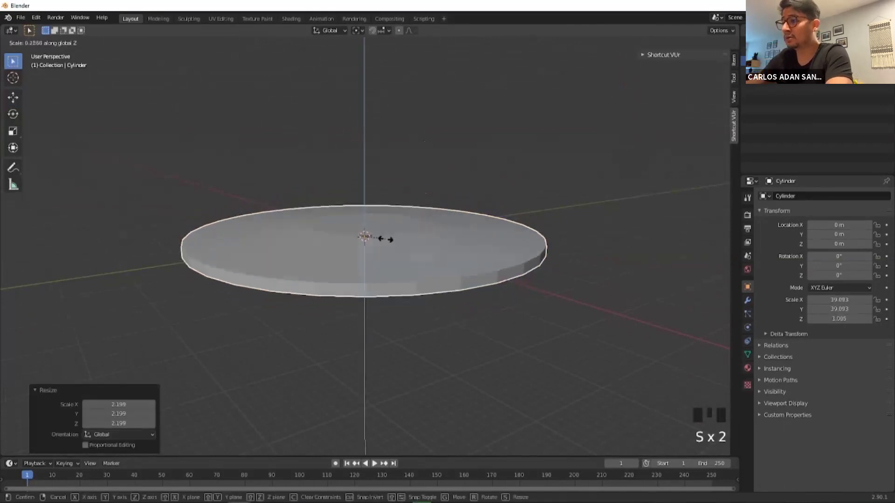
click(402, 236)
middle_drag(402, 236, 455, 299)
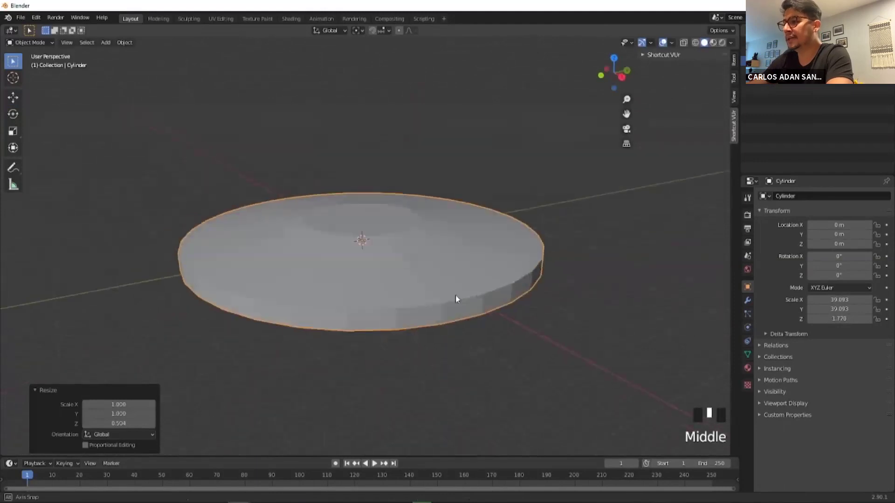
Add a UV sphere with 32 segments and raise it about 17.5 m along Z above the saucer.
double_click(493, 158)
middle_drag(493, 158, 480, 191)
click(480, 192)
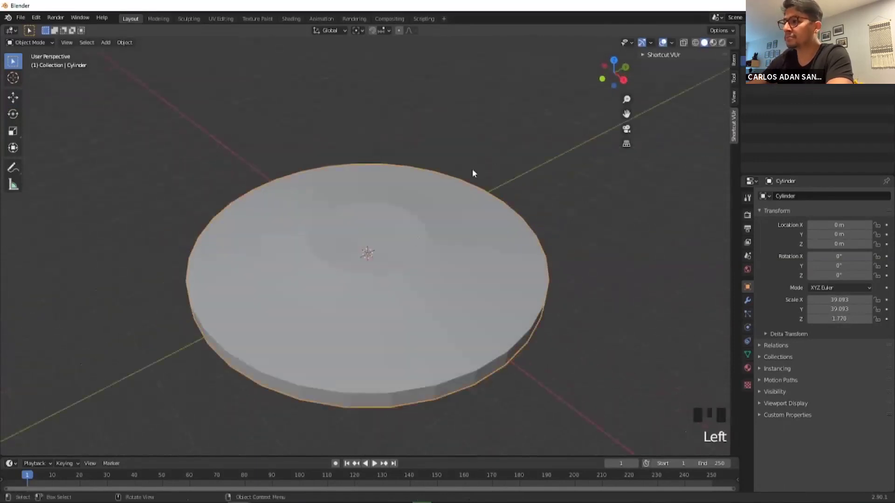
middle_drag(260, 190, 254, 150)
key(shift+a)
mouse_move(310, 172)
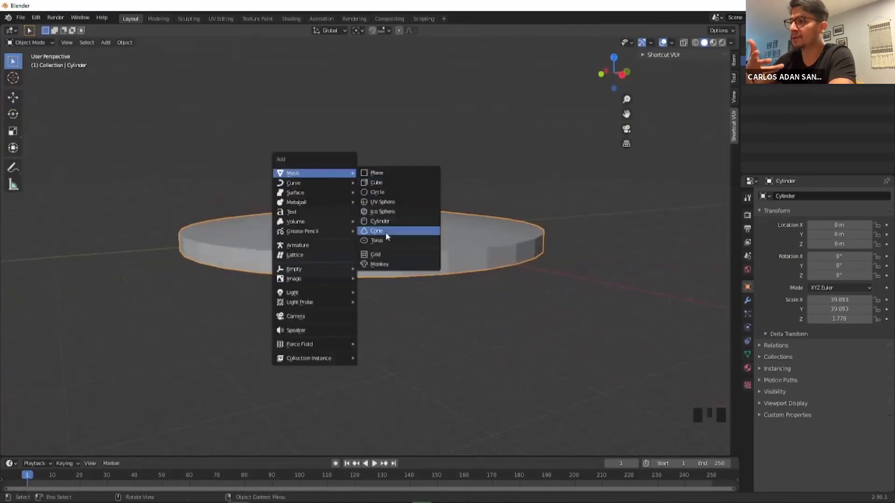
click(386, 205)
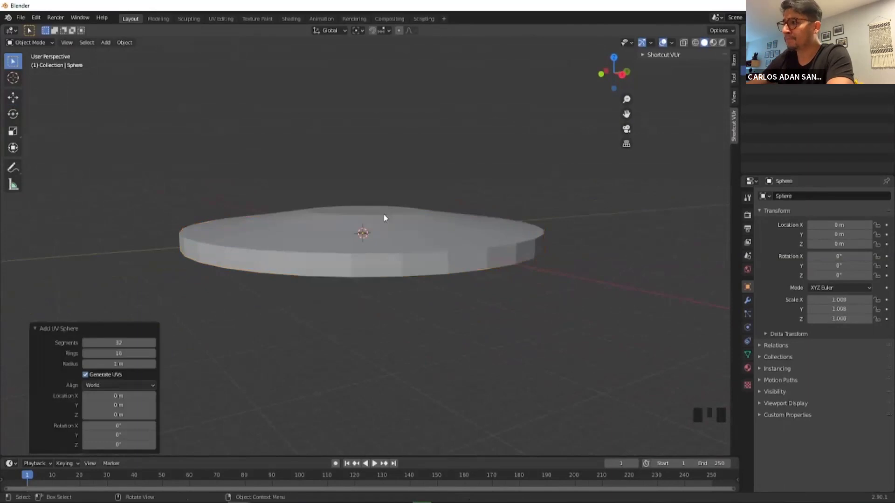
key(g)
key(z)
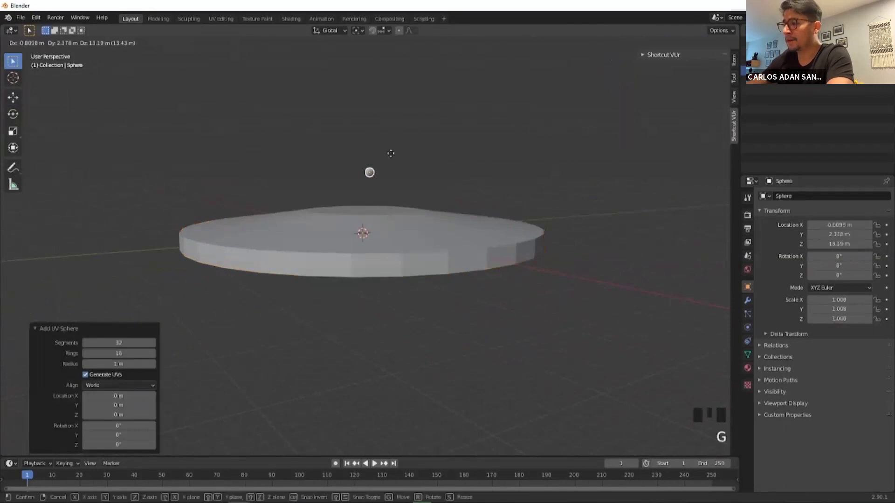
click(388, 133)
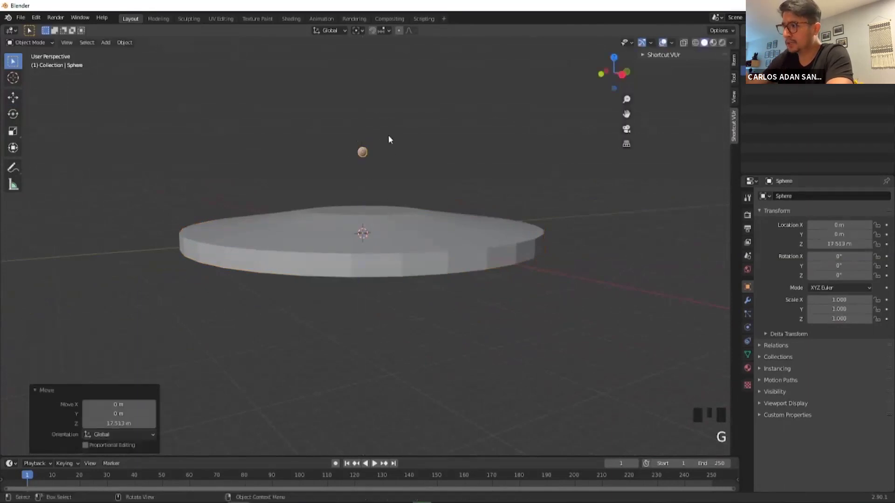
Scale the sphere uniformly by about 6.94.
scroll(387, 136, up, 3)
middle_drag(388, 135, 396, 146)
key(s)
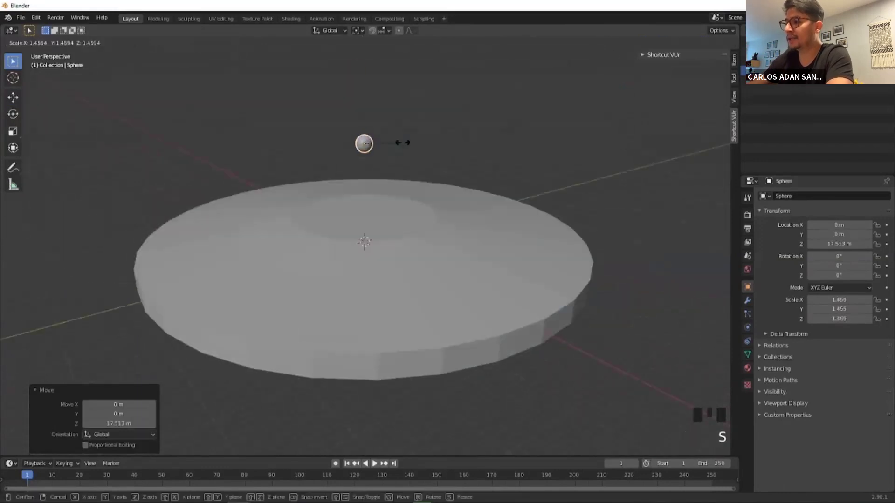
click(541, 152)
middle_drag(542, 152, 551, 94)
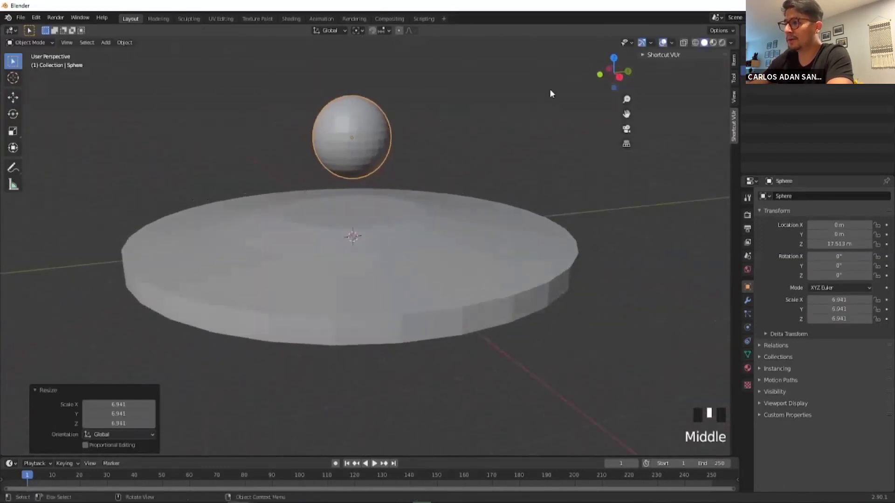
Turn on X-ray, enter Edit Mode on the sphere and delete the faces of its lower half.
click(684, 43)
middle_drag(464, 125, 343, 124)
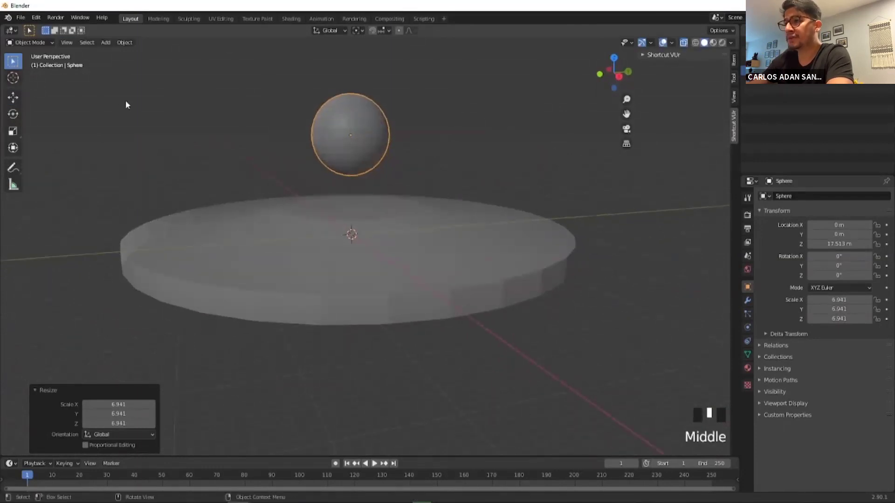
key(Tab)
click(258, 158)
drag(283, 189, 427, 139)
middle_drag(428, 139, 429, 138)
drag(279, 183, 420, 139)
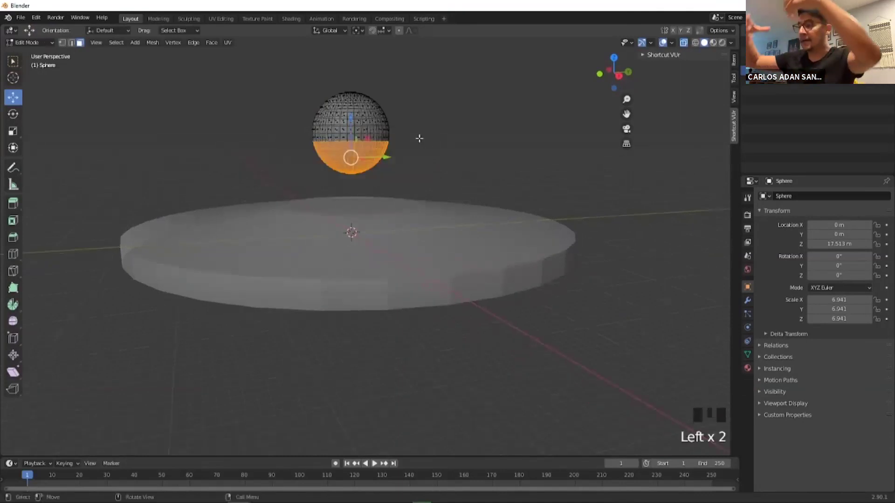
key(x)
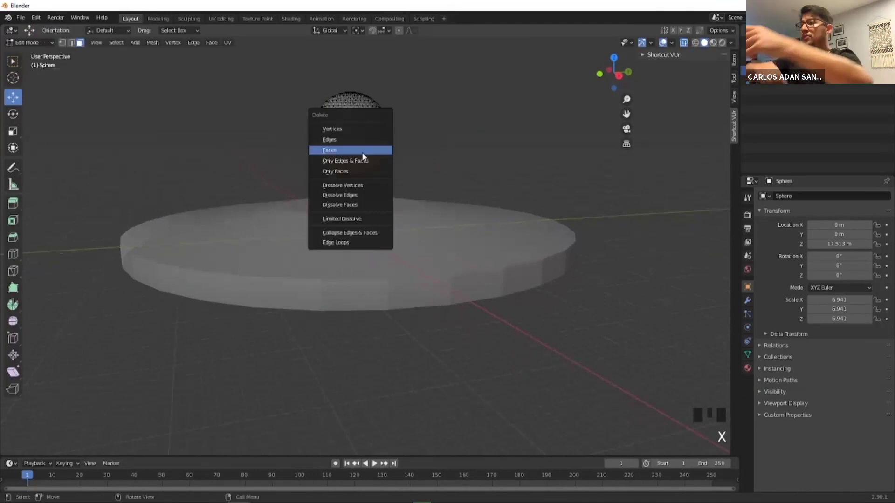
click(347, 152)
Delete the lowest remaining ring of faces from the sphere's open rim.
drag(288, 161, 420, 136)
scroll(366, 138, up, 1)
shift+middle_drag(365, 138, 383, 167)
scroll(376, 177, up, 2)
drag(240, 177, 455, 139)
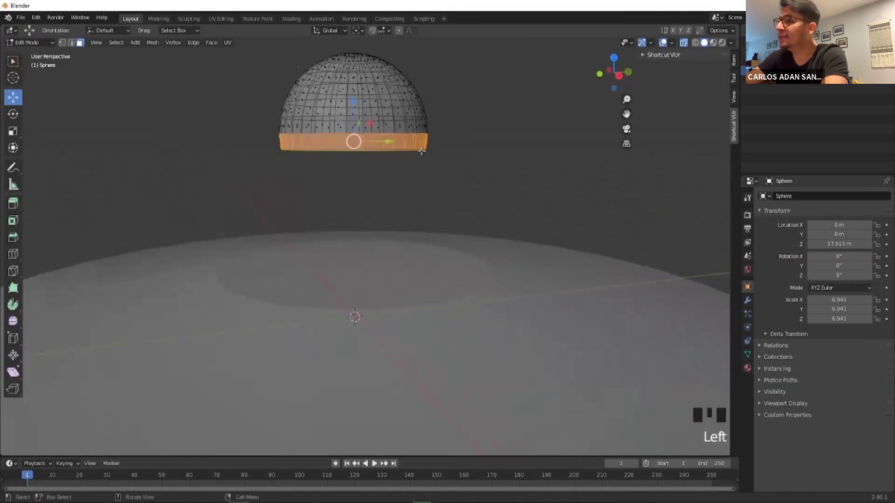
key(x)
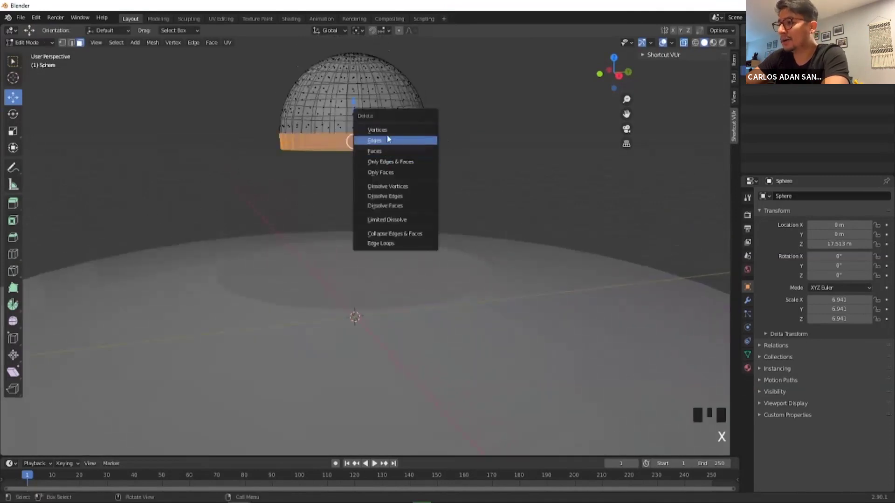
click(383, 151)
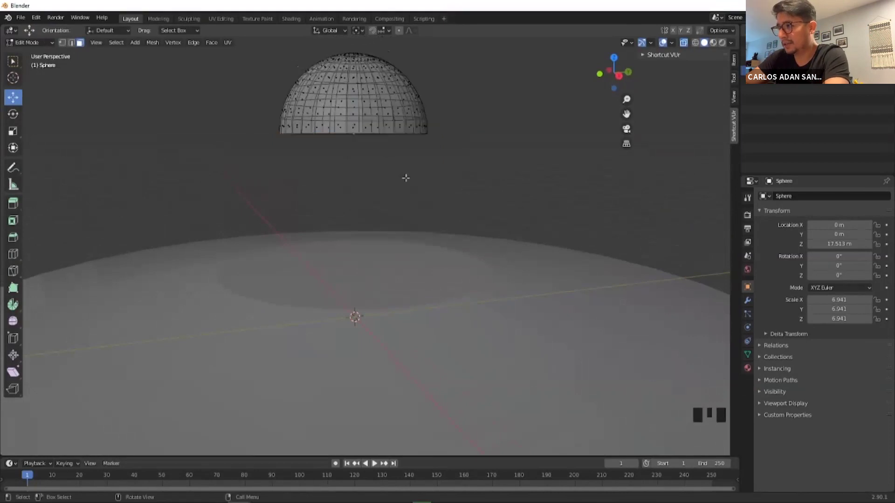
Return the dome to Object Mode and turn X-ray off.
scroll(397, 167, down, 2)
middle_drag(394, 163, 396, 182)
click(388, 177)
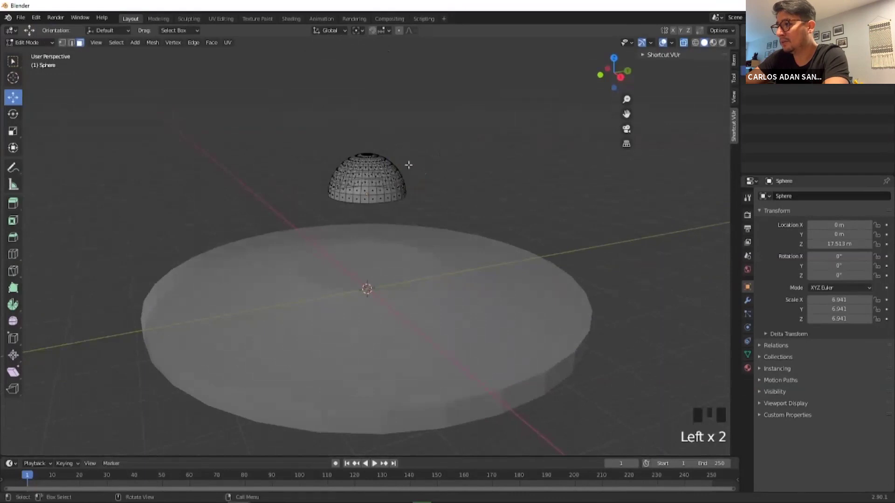
key(Tab)
scroll(425, 166, down, 3)
middle_drag(425, 166, 404, 180)
scroll(404, 182, up, 2)
click(684, 43)
scroll(405, 185, up, 1)
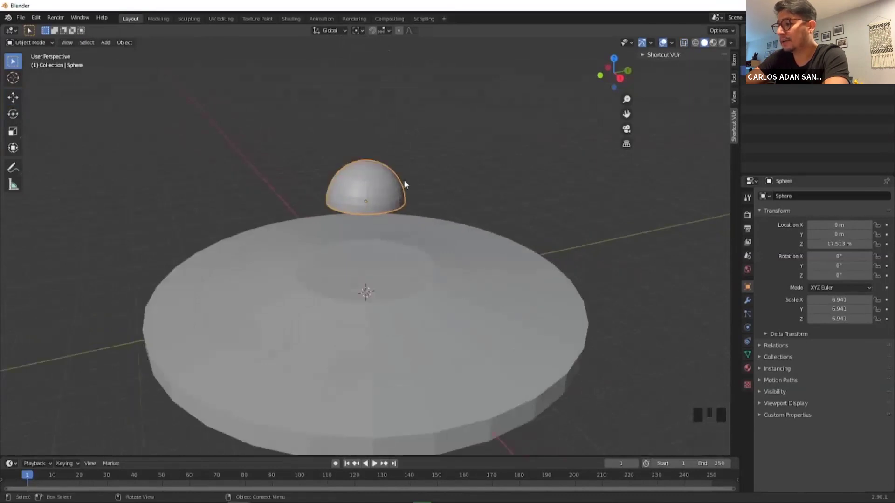
Scale the dome uniformly by about 1.23.
middle_drag(404, 184, 404, 183)
key(s)
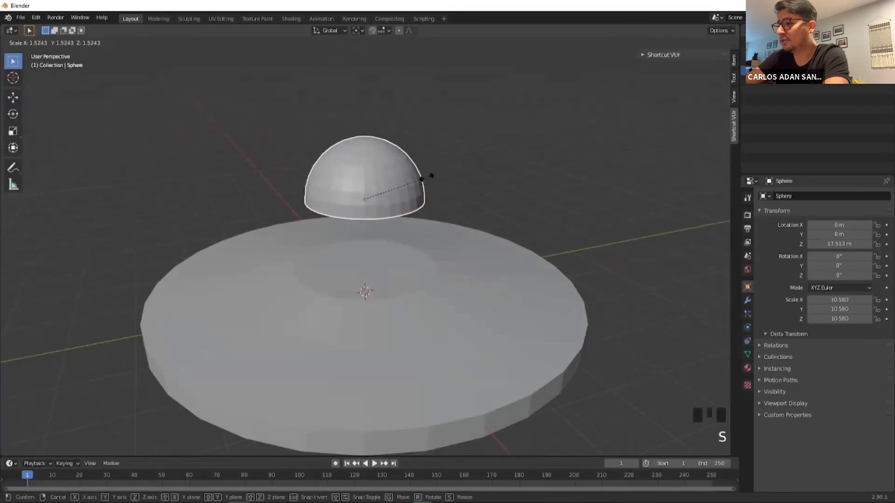
click(412, 176)
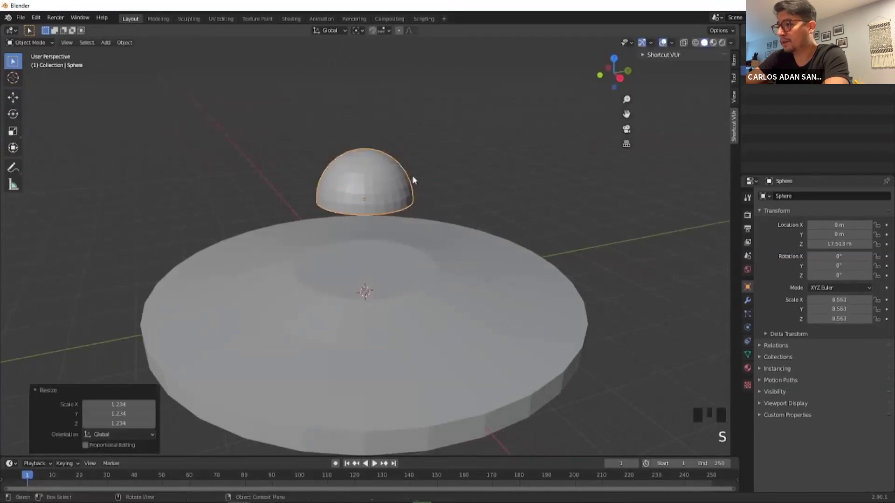
Stretch the dome along the Y axis by about 1.47.
key(s)
key(y)
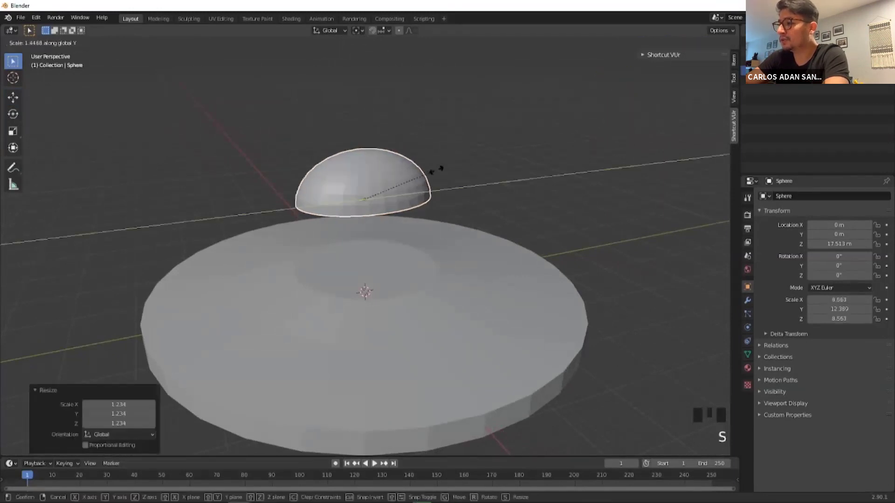
click(435, 169)
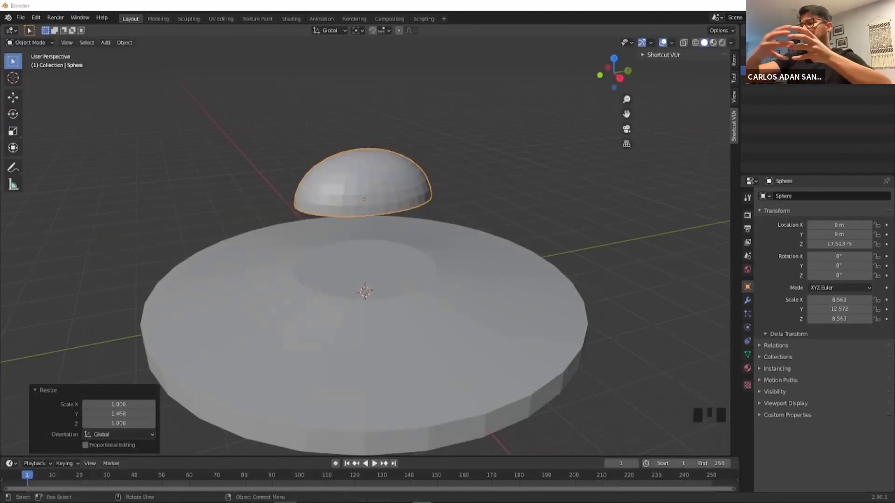
middle_drag(505, 222, 513, 196)
scroll(477, 164, down, 1)
middle_drag(477, 164, 470, 181)
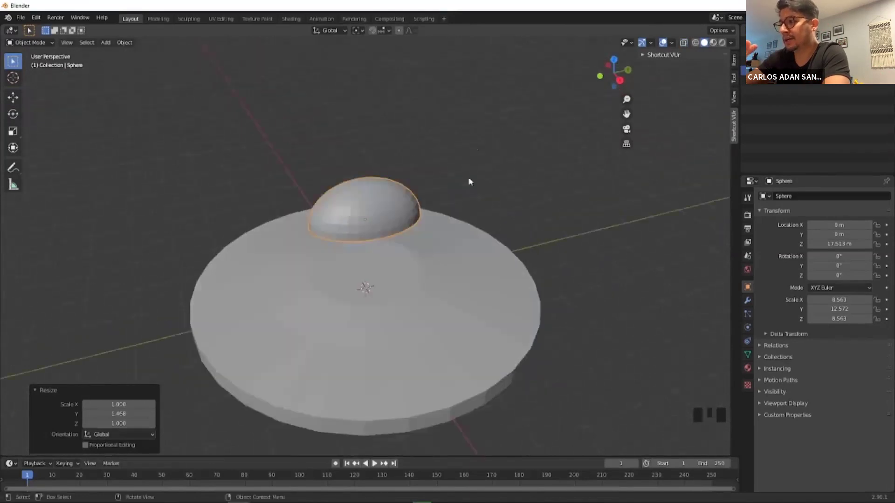
Stretch the saucer's central top face along Y by about 1.5 in Edit Mode, and return to Object Mode.
click(418, 262)
shift+middle_drag(459, 214, 505, 214)
middle_drag(368, 257, 340, 233)
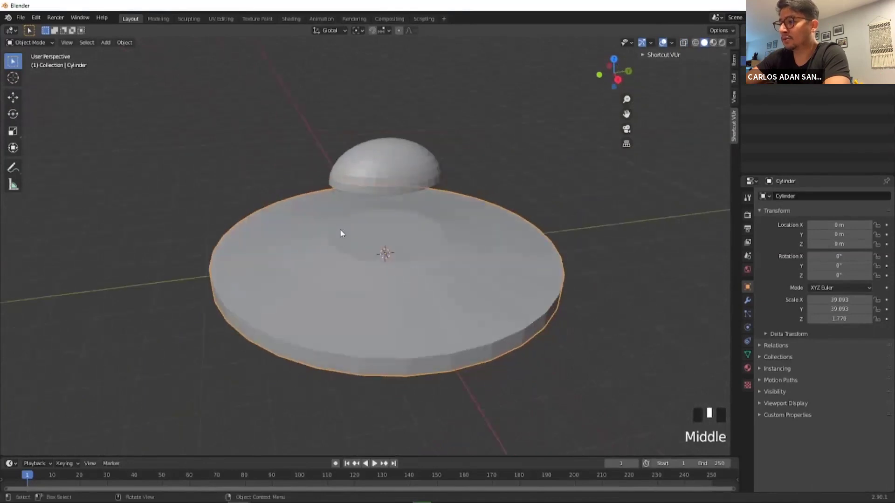
key(Tab)
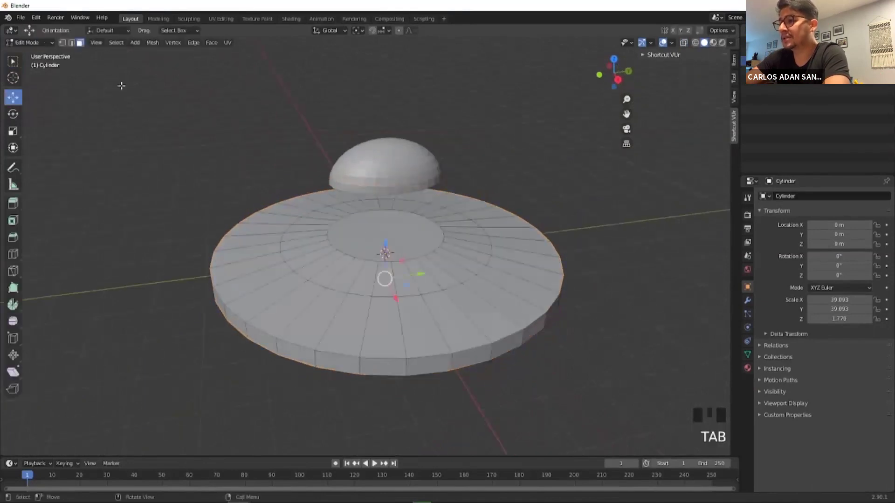
click(359, 235)
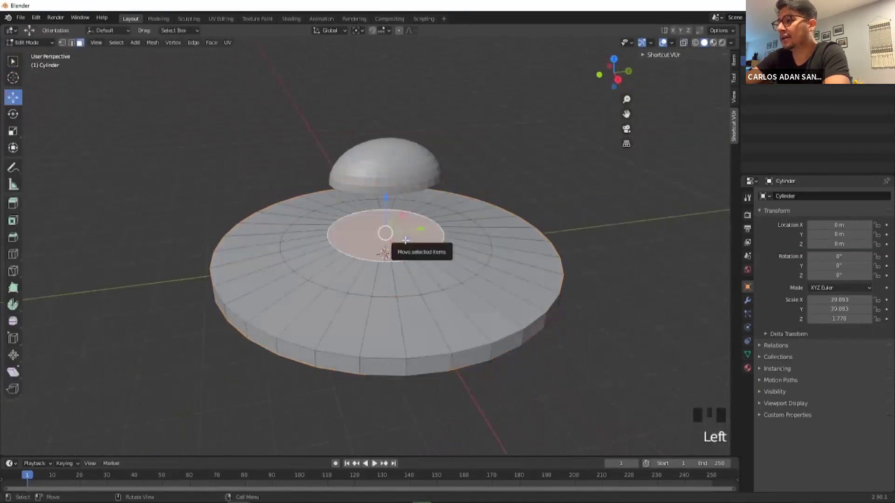
key(s)
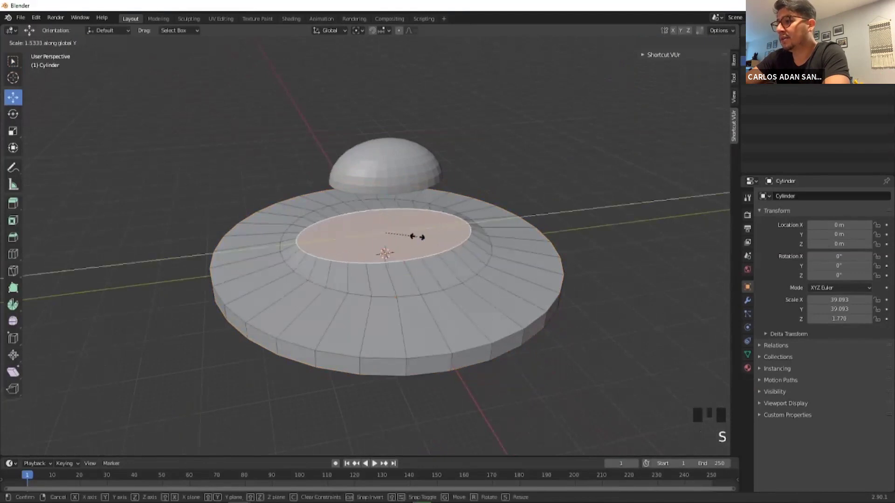
click(416, 235)
middle_drag(416, 236, 423, 161)
key(Tab)
Lower the dome about 12.88 m along Z onto the saucer's raised centre.
click(407, 147)
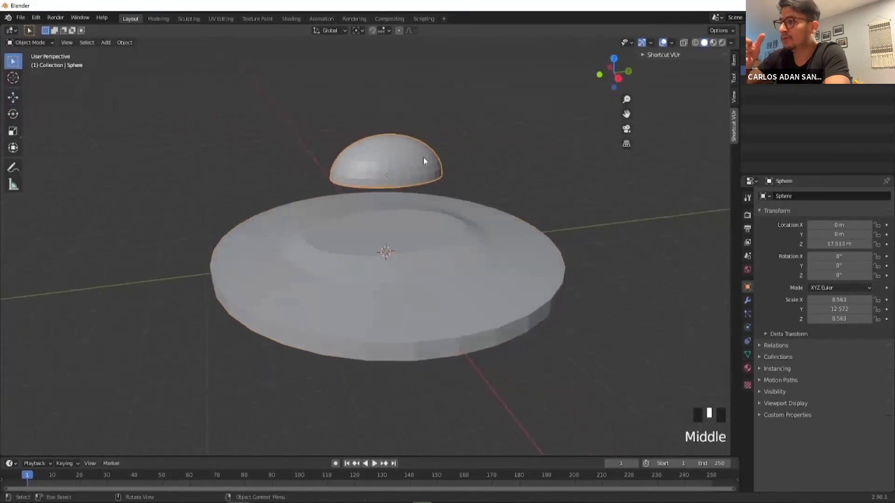
key(g)
key(z)
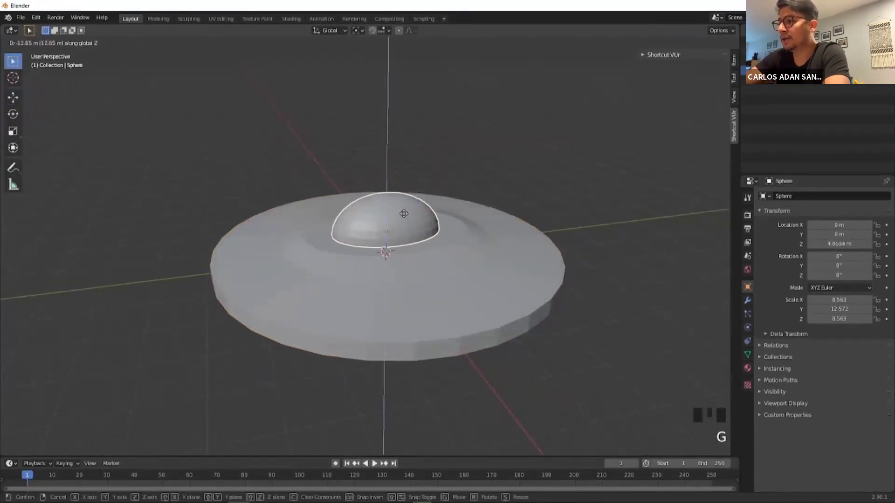
click(404, 214)
middle_drag(468, 175, 471, 140)
scroll(474, 201, up, 1)
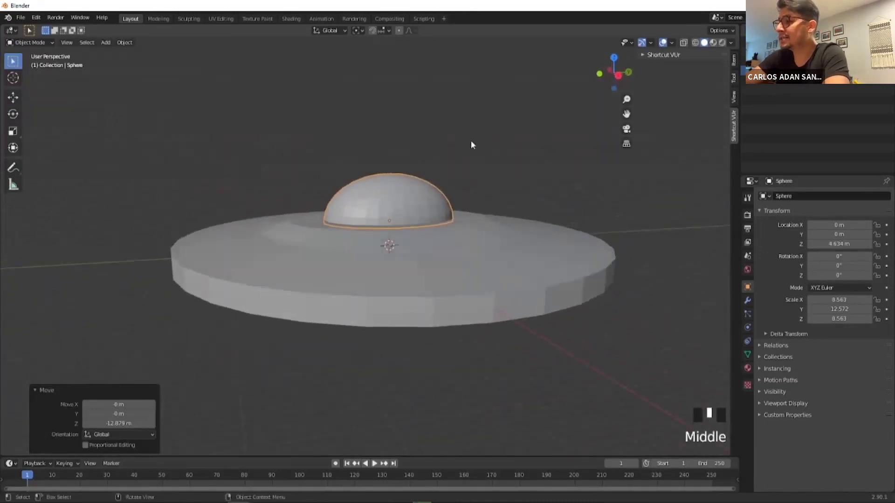
Duplicate the dome about 9.96 m higher along Z and scale the copy uniformly to about 0.46.
key(shift+d)
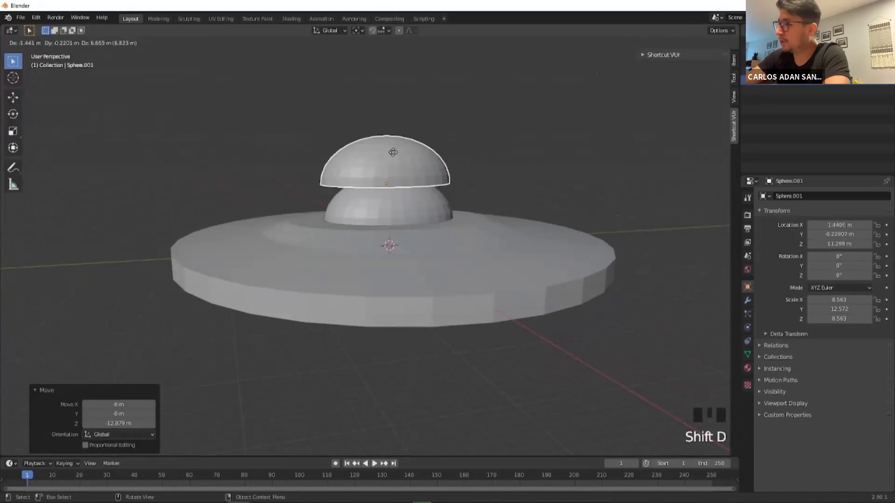
key(z)
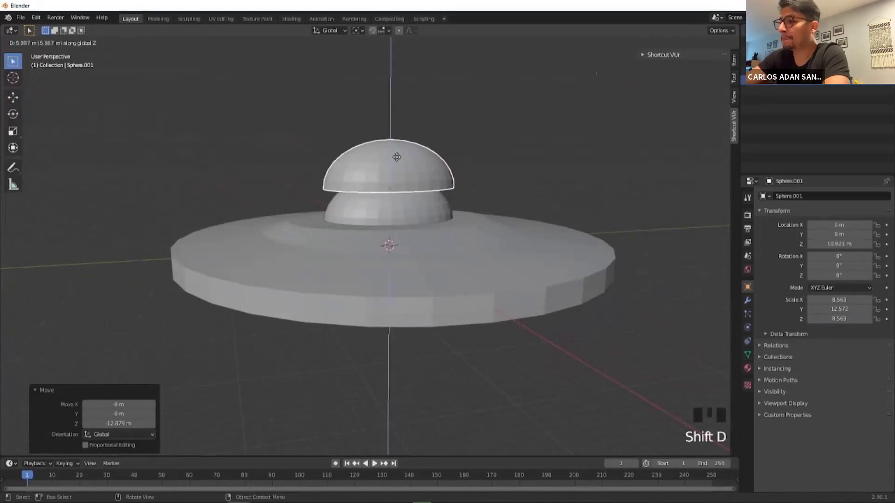
click(398, 136)
key(s)
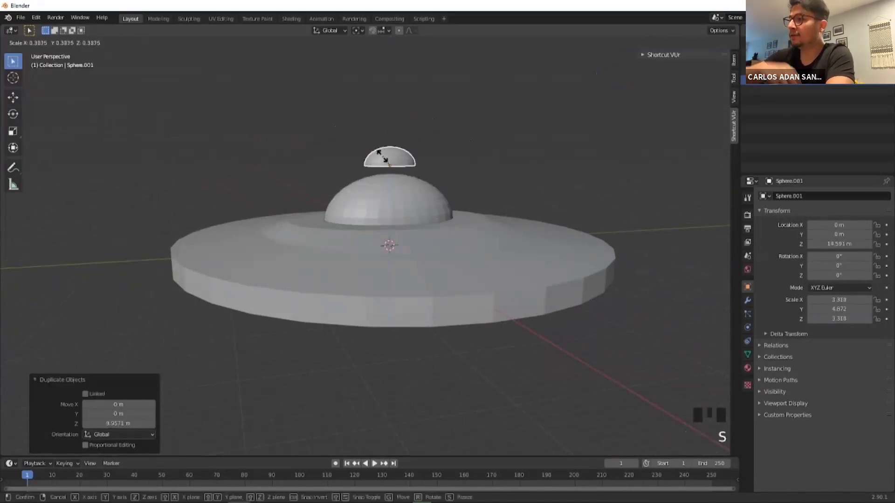
click(383, 156)
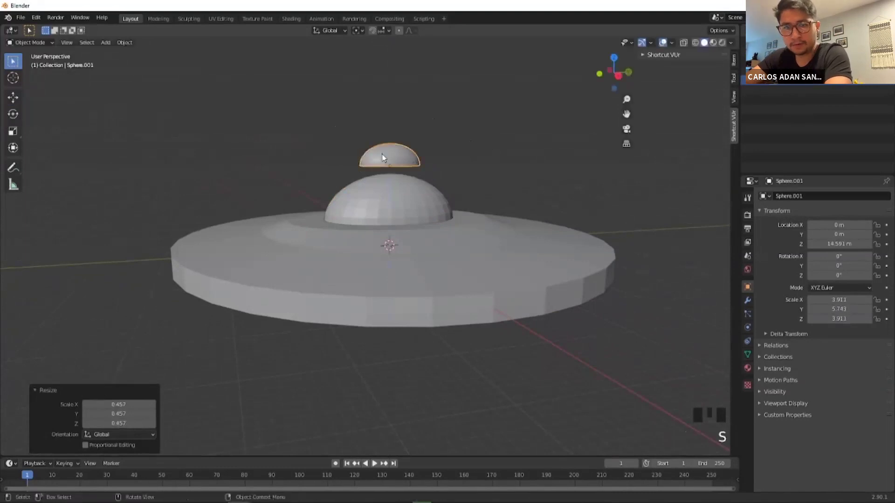
Flatten the small upper dome along Z by a factor of about 0.57.
key(s)
key(z)
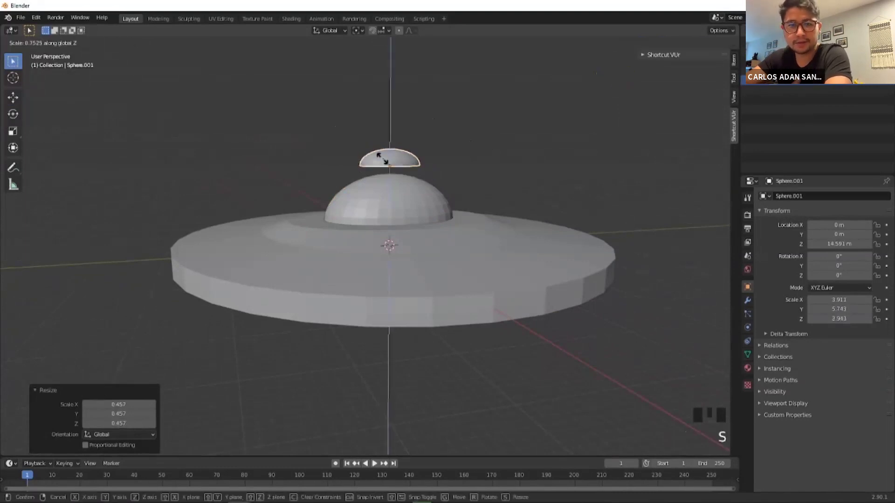
click(382, 156)
middle_drag(382, 156, 418, 119)
scroll(442, 166, down, 2)
scroll(440, 130, up, 2)
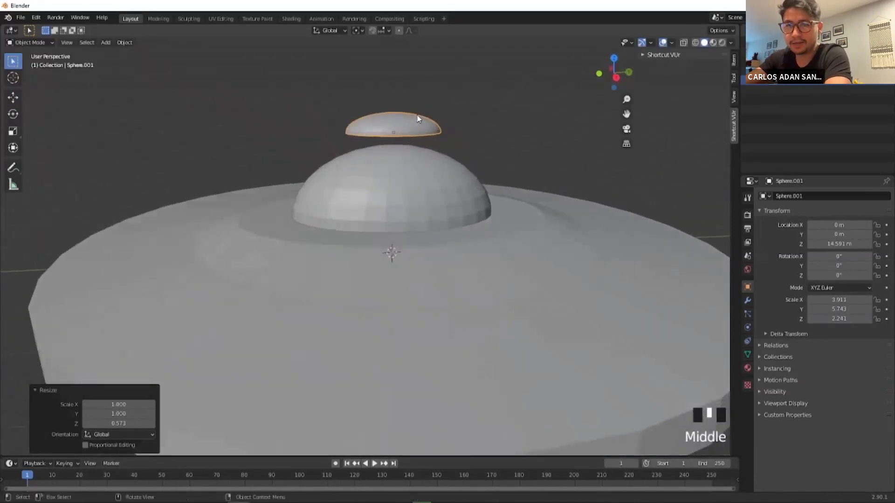
Lower the small dome along Z onto the top of the large dome, to a Z location of about 11.98 m.
key(g)
key(z)
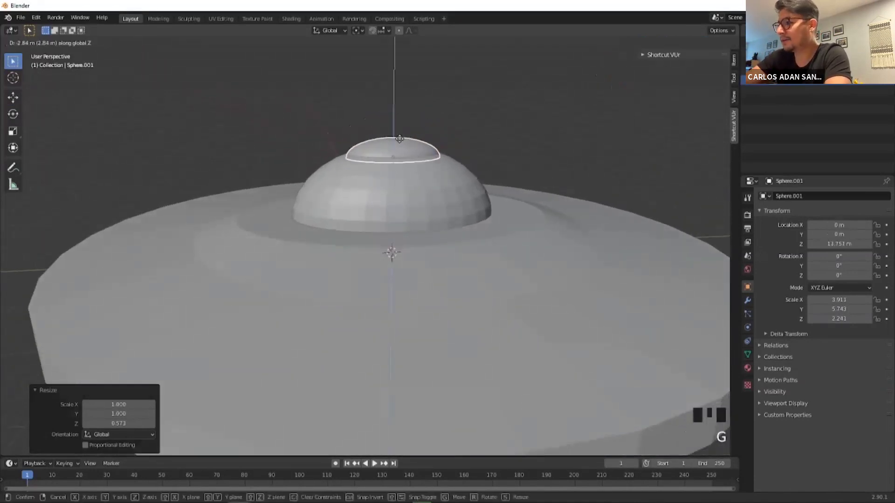
click(410, 139)
middle_drag(413, 136, 461, 140)
scroll(461, 140, up, 2)
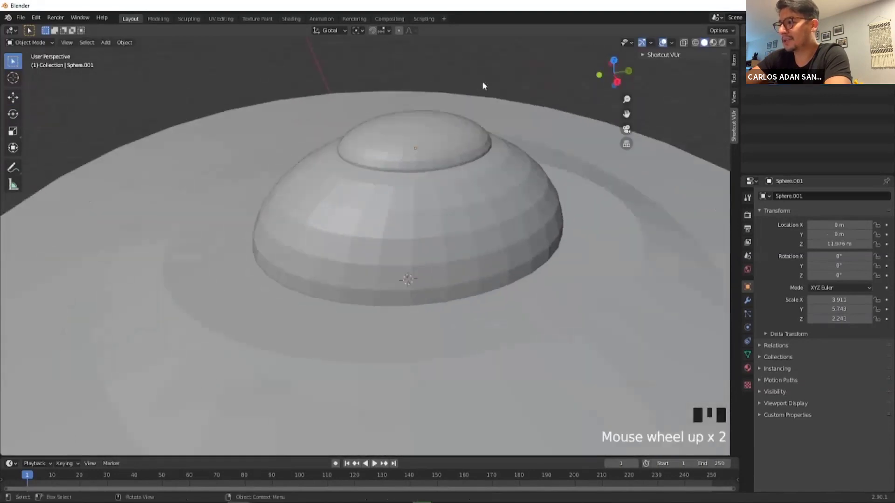
Examine the stacked domes and the saucer's upper surface up close and from several angles.
middle_drag(483, 83, 499, 72)
scroll(509, 133, up, 2)
scroll(455, 148, down, 1)
mouse_move(455, 152)
shift+middle_down()
mouse_move(485, 152)
mouse_move(431, 130)
mouse_move(449, 136)
shift+middle_up()
scroll(449, 136, down, 2)
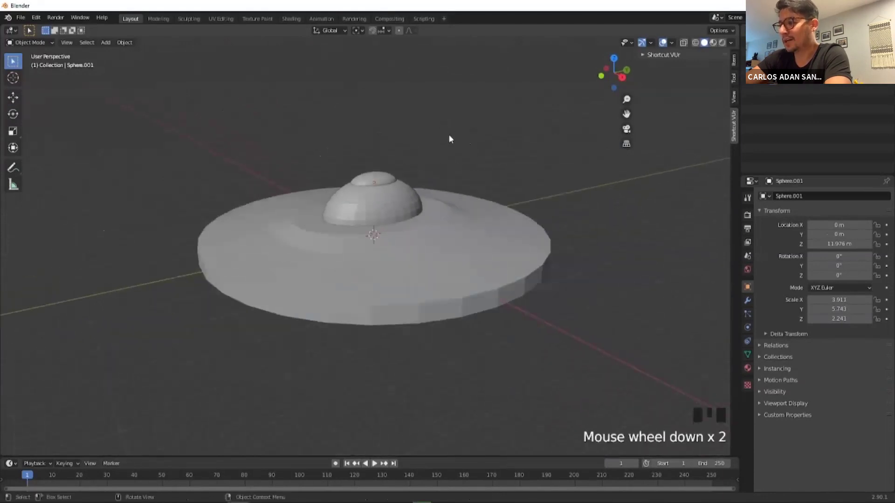
scroll(440, 165, up, 1)
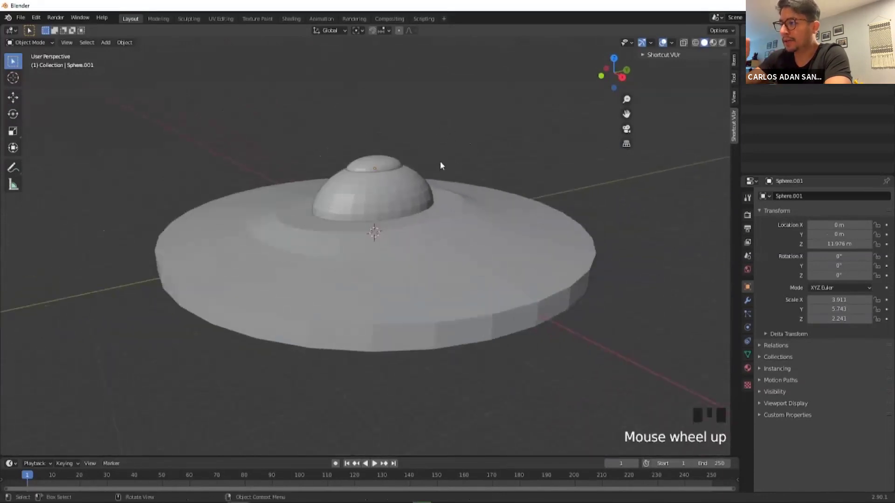
scroll(441, 165, up, 3)
scroll(442, 166, down, 3)
middle_drag(442, 166, 399, 172)
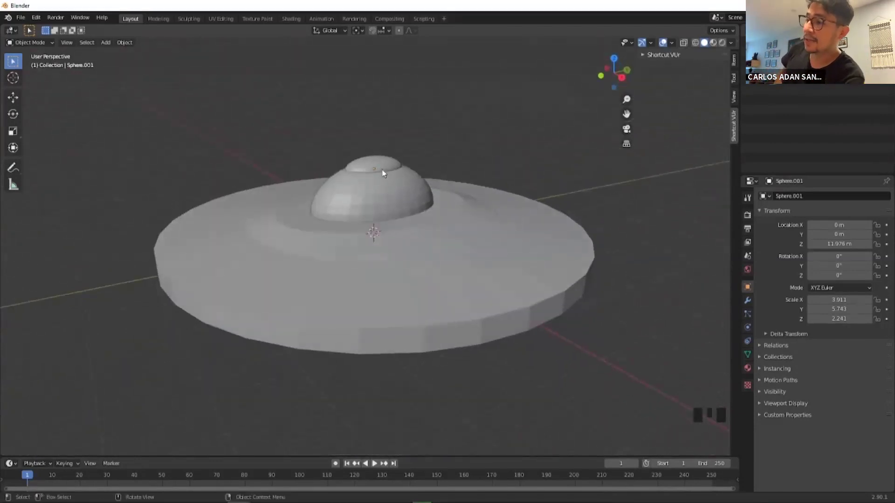
middle_drag(487, 170, 478, 146)
Select the saucer's bottom centre face in Edit Mode and lower it about 0.09 m along Z.
click(427, 214)
middle_drag(427, 213, 477, 141)
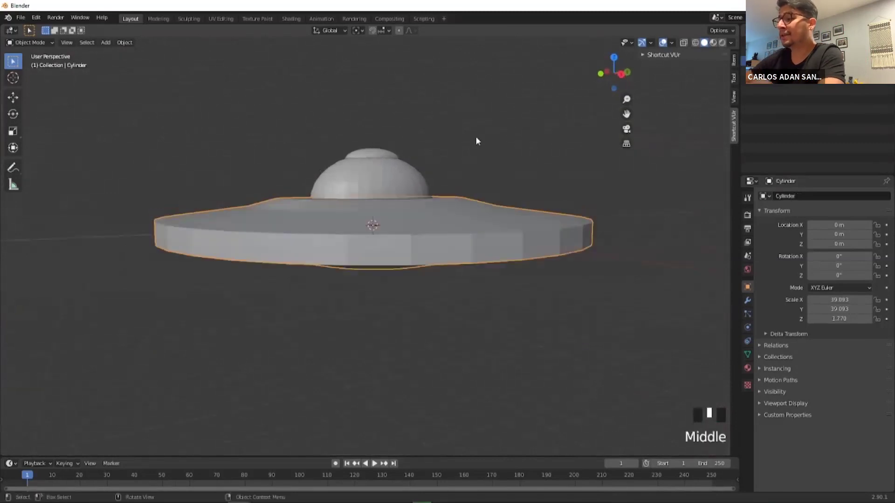
middle_drag(471, 191, 477, 240)
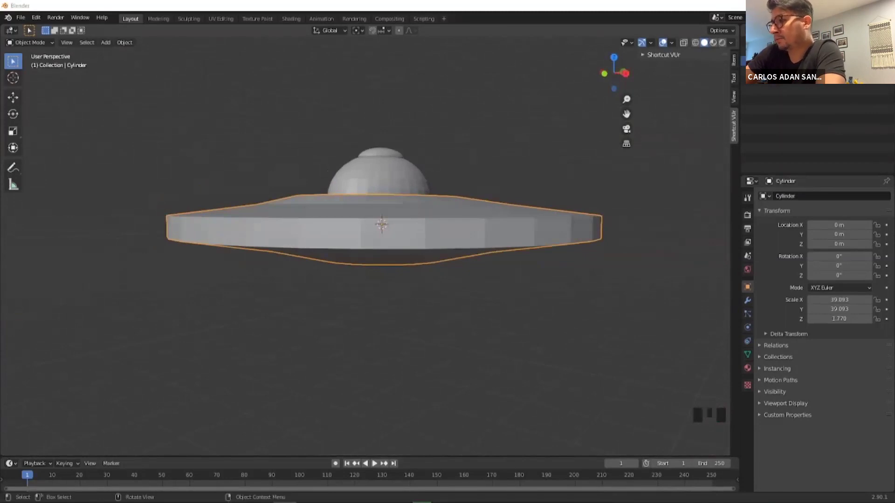
middle_drag(477, 239, 414, 262)
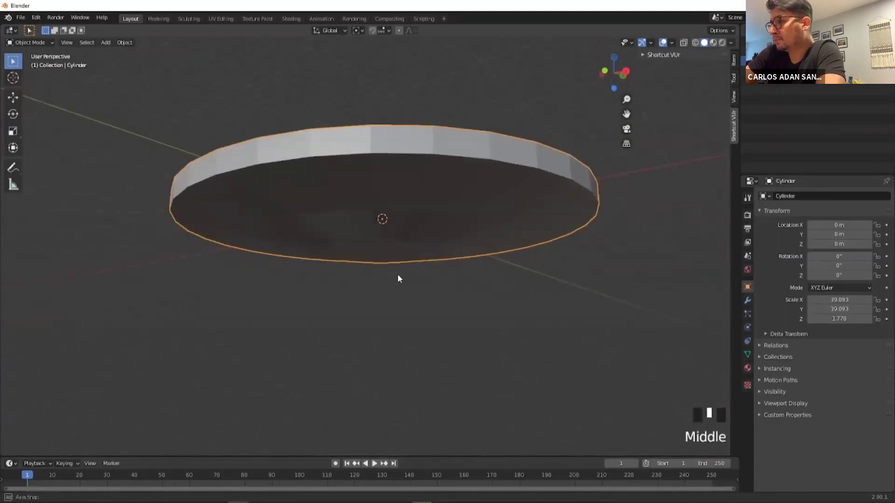
scroll(398, 275, up, 3)
click(386, 240)
key(Tab)
click(392, 241)
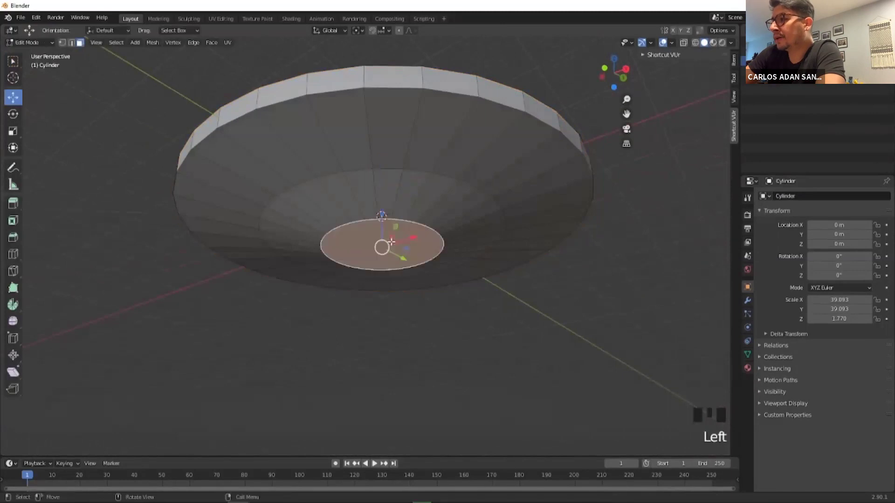
click(386, 301)
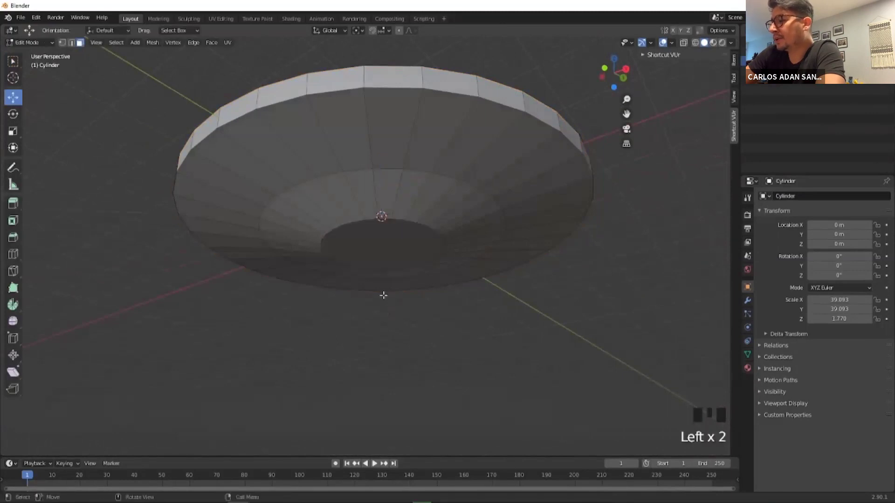
click(392, 248)
middle_drag(391, 248, 397, 326)
drag(380, 211, 381, 217)
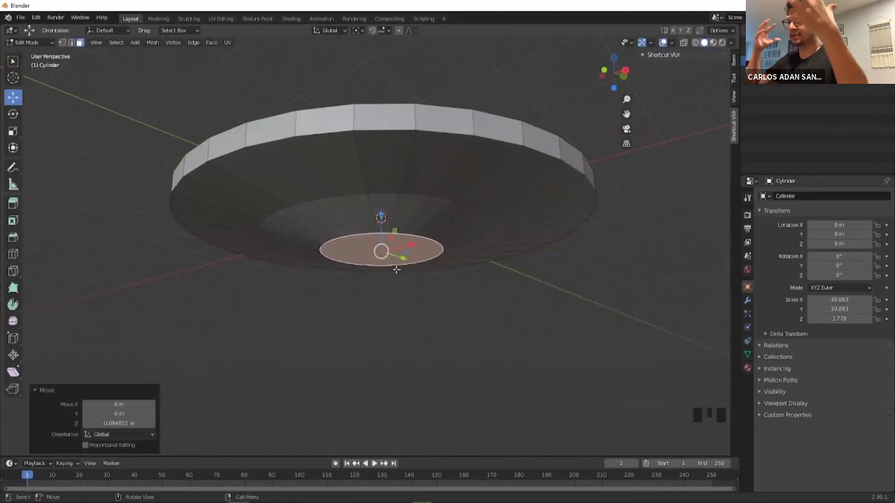
Extrude the saucer's bottom centre face about 4.07 m downward and scale it uniformly to about 0.658.
key(e)
click(390, 290)
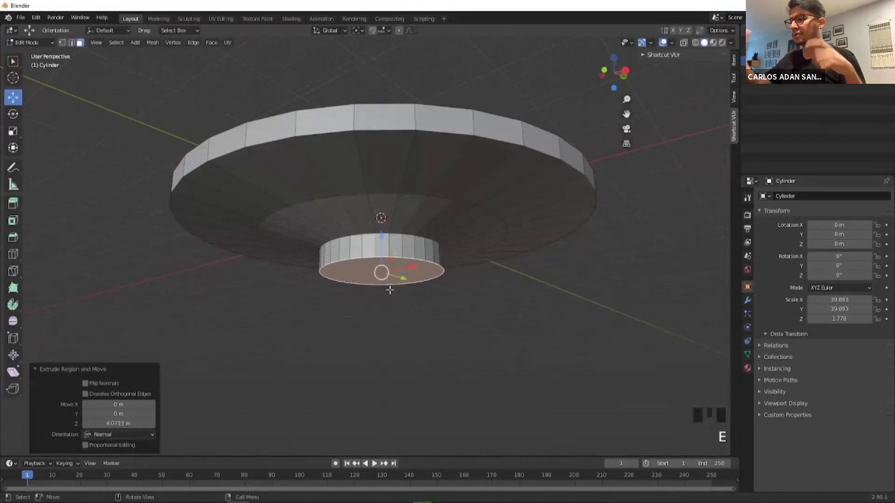
key(s)
click(379, 284)
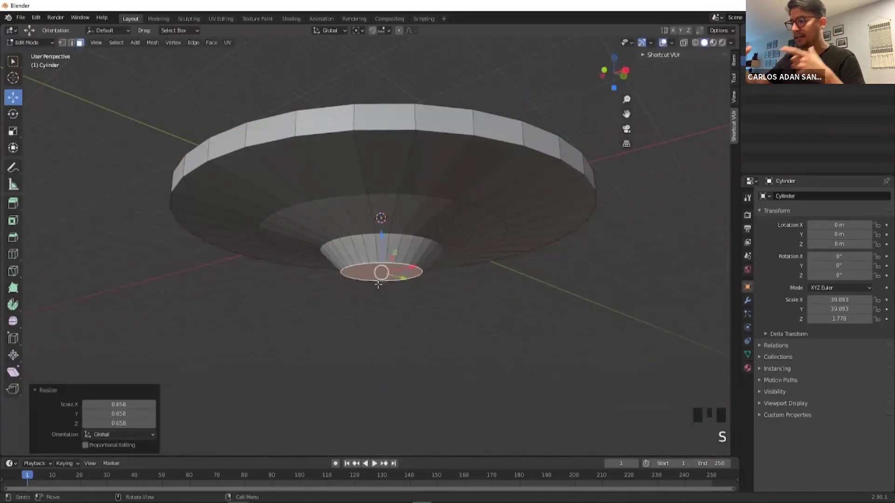
Raise the narrowed bottom face about 1.47 m along Z to make the tapered section shallower.
key(g)
key(z)
click(380, 283)
middle_drag(380, 283, 413, 297)
scroll(414, 294, up, 2)
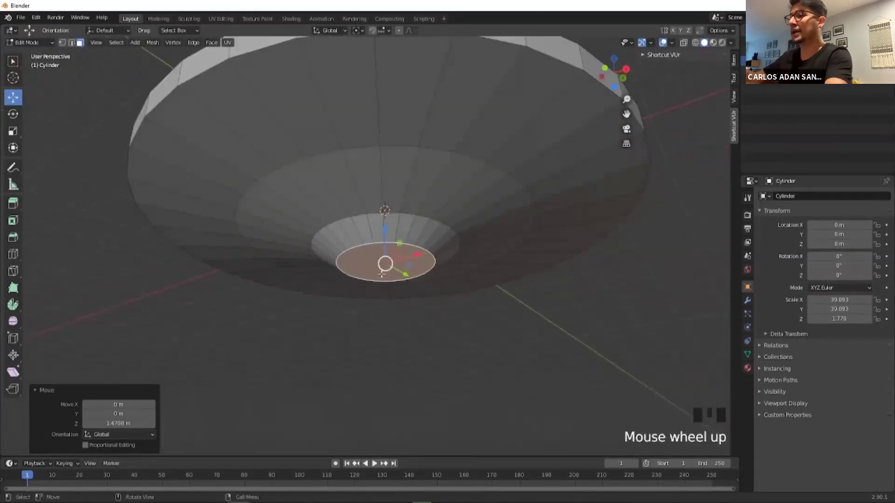
Extrude the bottom face in place and scale it to about 0.912 to form a thin rim.
middle_drag(384, 318, 385, 311)
scroll(376, 258, up, 2)
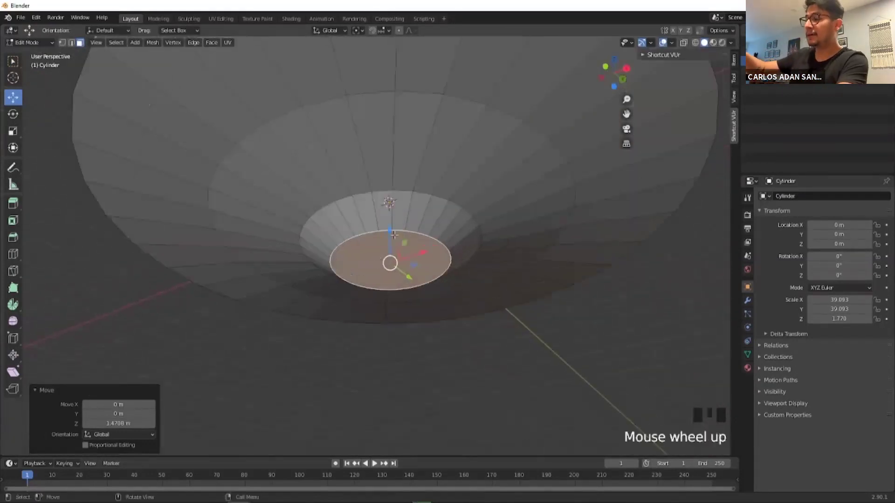
middle_drag(389, 249, 387, 305)
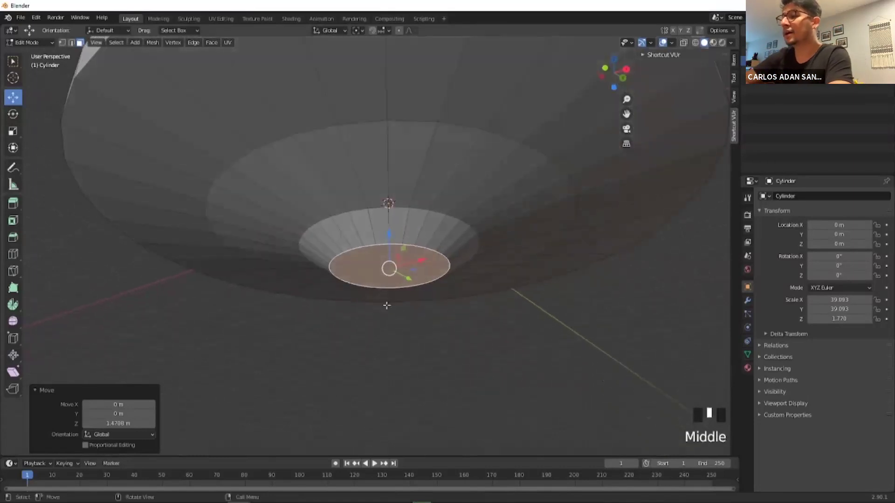
key(e)
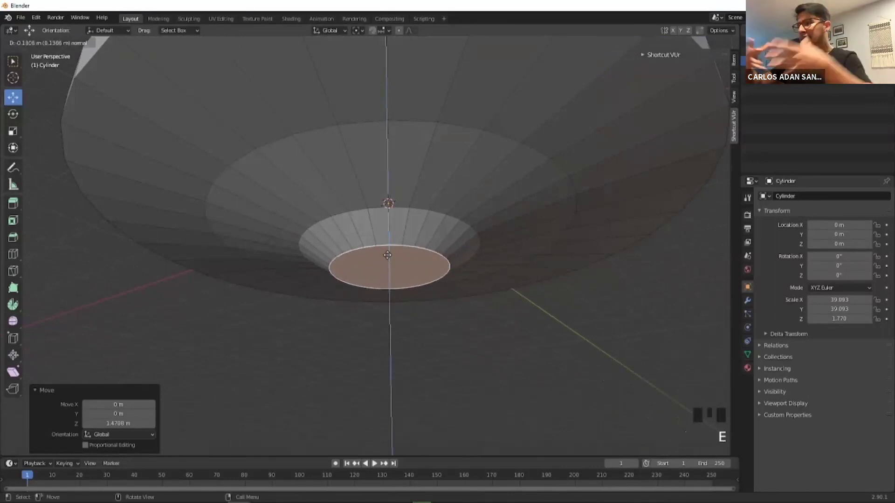
click(387, 254)
key(s)
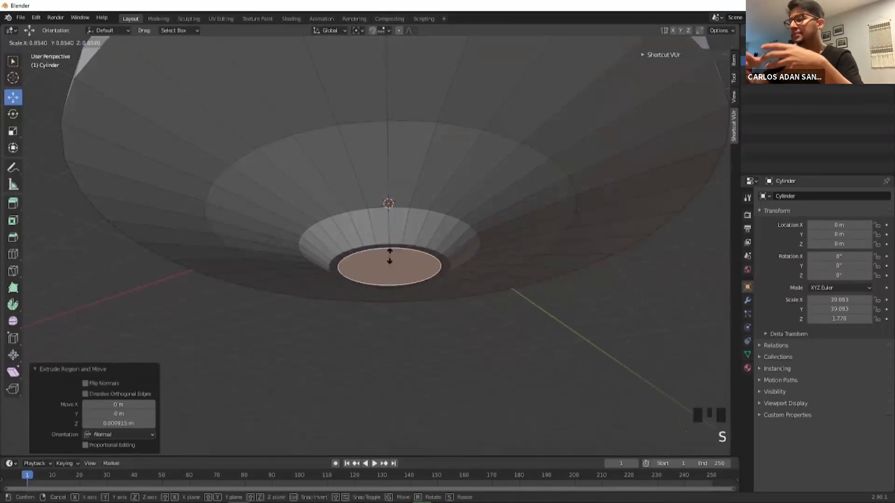
click(385, 256)
middle_drag(385, 256, 381, 279)
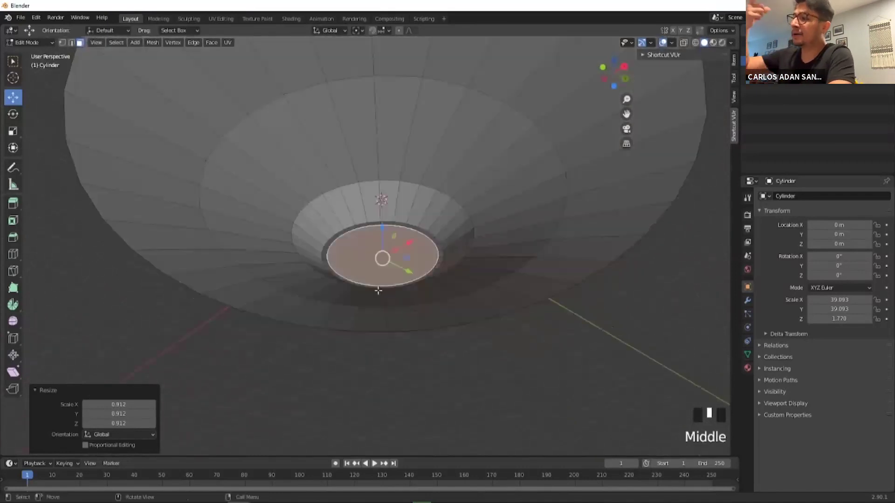
Extrude the face inside the rim about 3.22 m up into the saucer as a recess, and deselect it.
key(e)
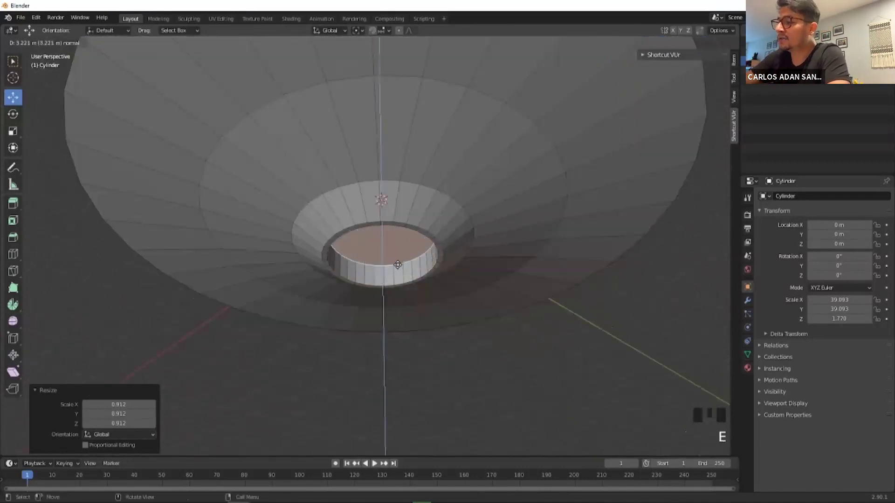
click(398, 264)
middle_drag(398, 265, 451, 373)
click(465, 357)
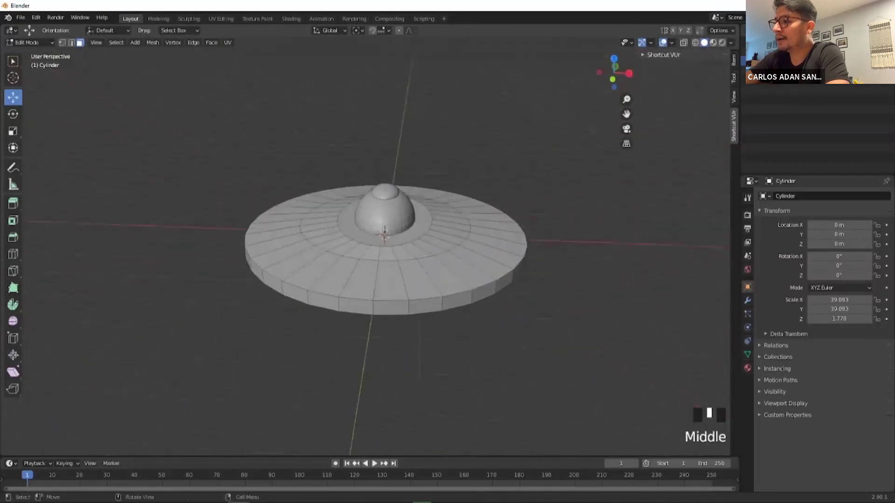
middle_drag(516, 228, 546, 237)
scroll(553, 275, up, 3)
scroll(571, 283, down, 2)
middle_drag(531, 267, 533, 286)
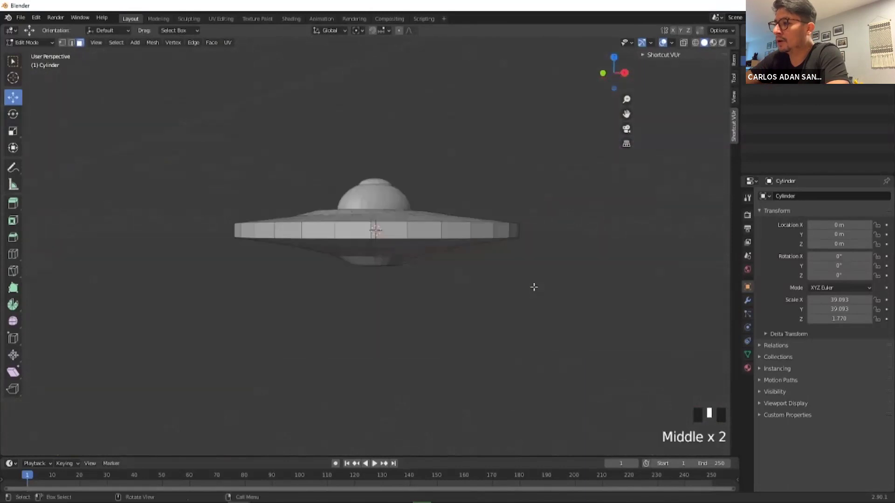
middle_drag(640, 298, 503, 265)
middle_drag(209, 91, 352, 250)
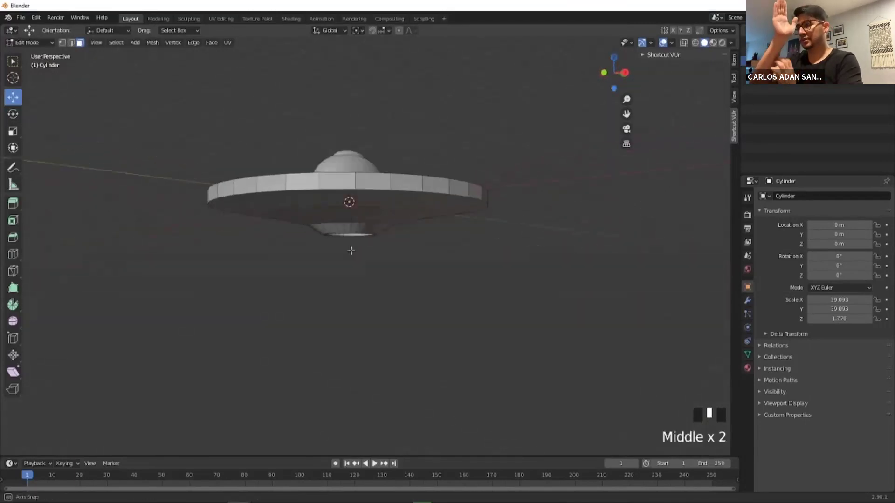
key(shift+a)
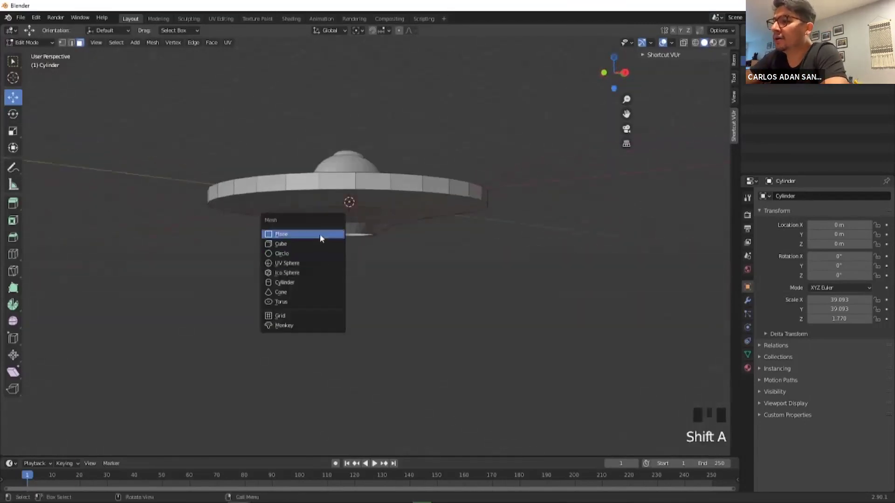
click(466, 248)
click(777, 113)
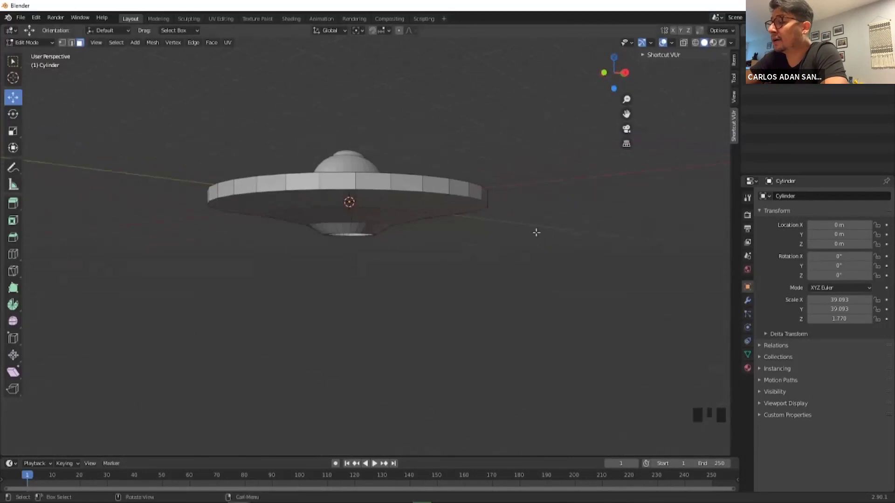
Return to Object Mode and add a cylinder with 32 vertices, 1 m radius and 2 m depth at the origin.
key(Tab)
click(477, 257)
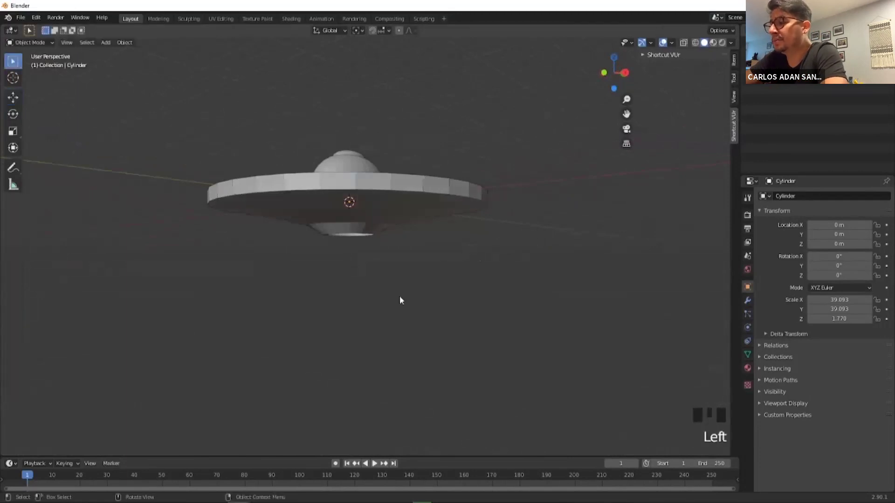
middle_drag(386, 273, 415, 275)
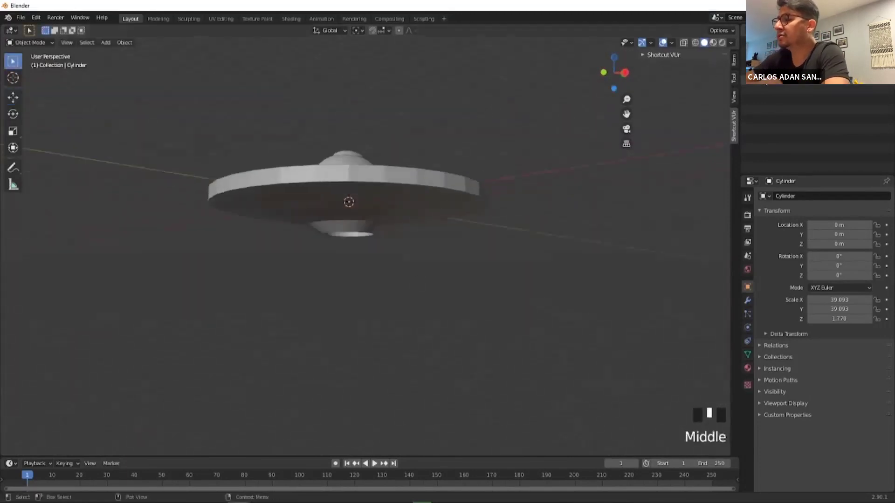
key(shift+r)
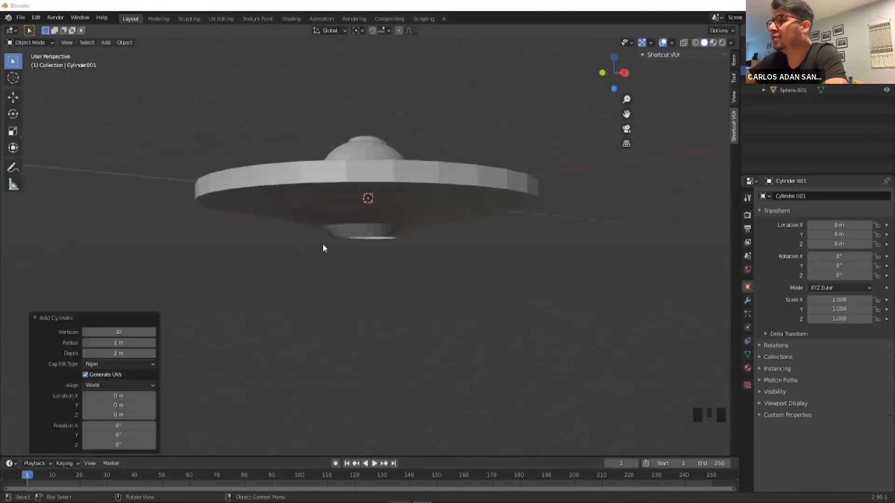
click(392, 256)
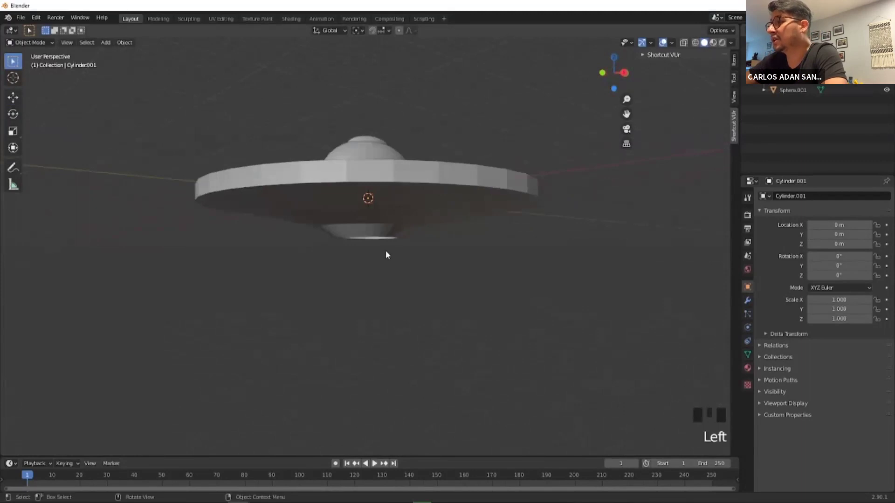
Move the new cylinder about 25.95 m down along Z, below the saucer.
key(g)
click(373, 268)
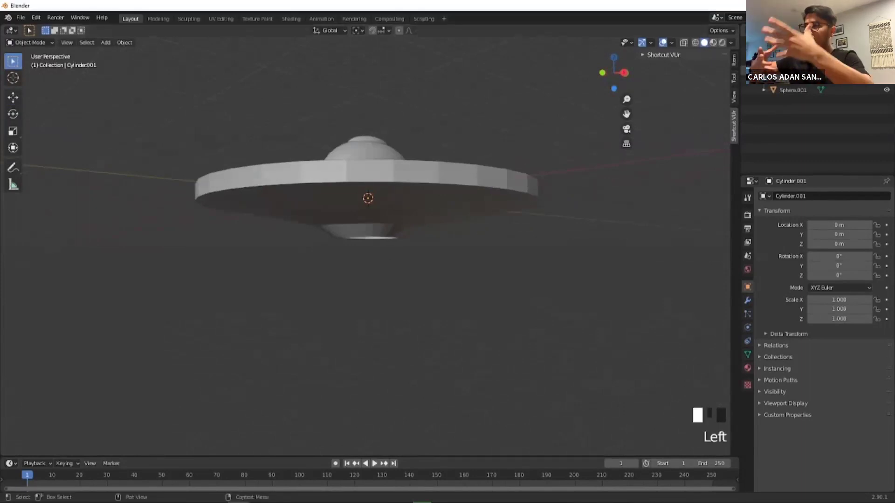
key(g)
key(z)
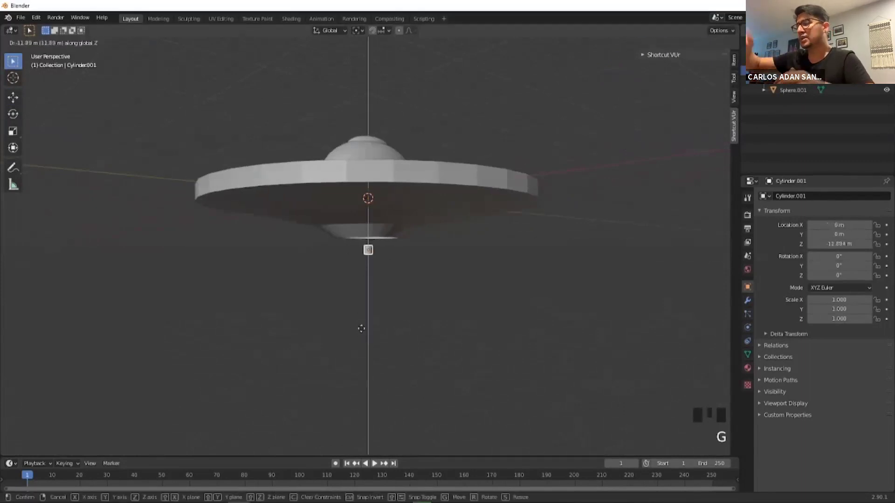
click(374, 394)
Scale the lower cylinder uniformly by about 9.70, and scale it along Z by about -2.398 into a tall column.
key(s)
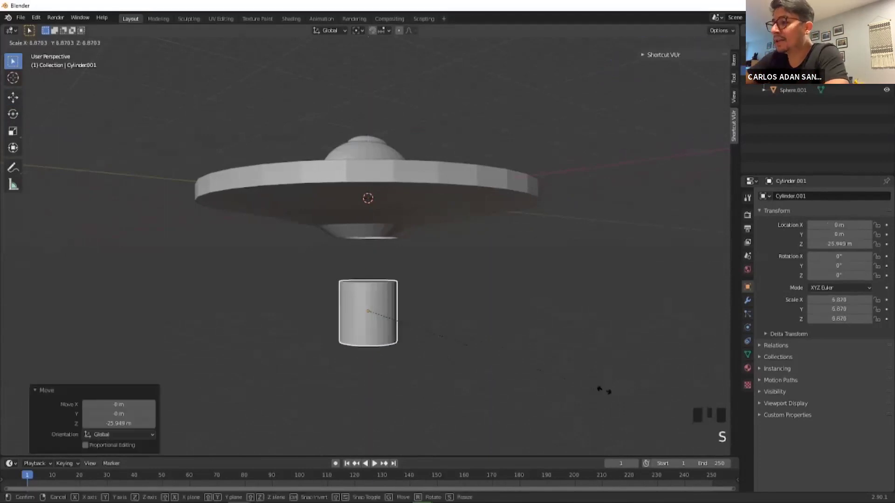
click(700, 386)
key(s)
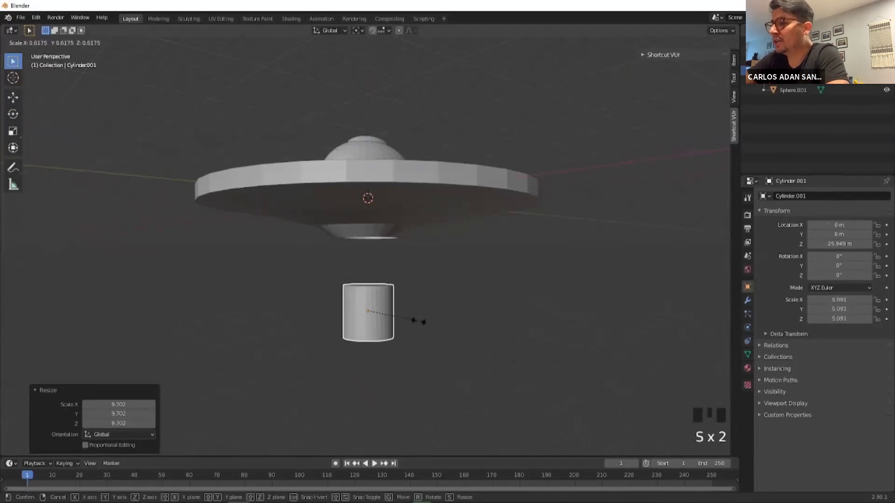
key(z)
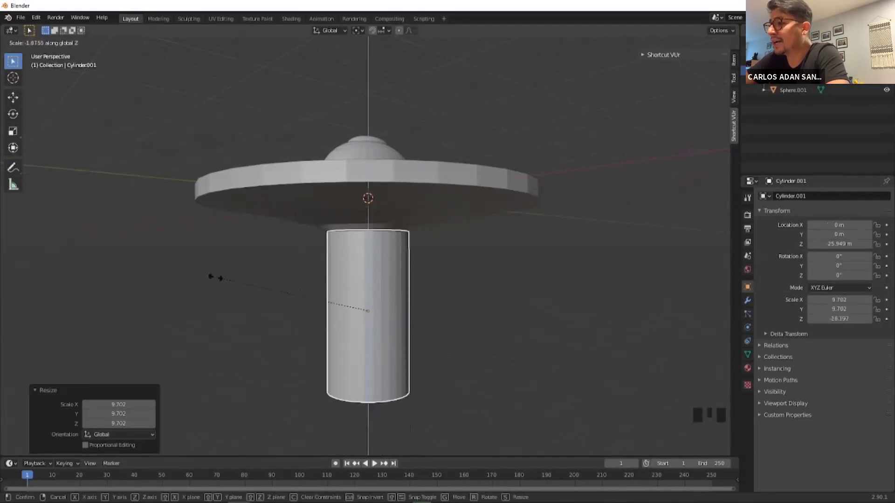
click(173, 276)
scroll(254, 327, down, 3)
middle_drag(273, 317, 312, 303)
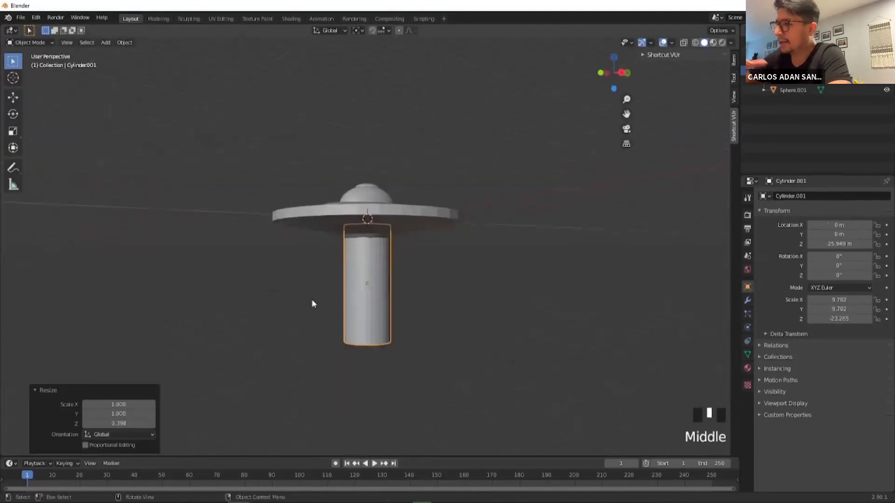
Scale the lower cylinder uniformly by about -0.334, and stretch it along Z by about 2.524 into a thin column.
key(s)
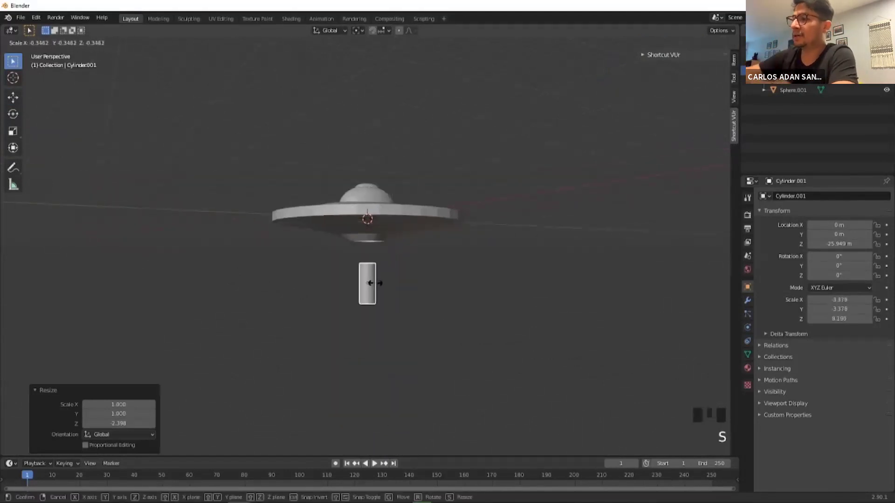
click(376, 289)
key(s)
key(z)
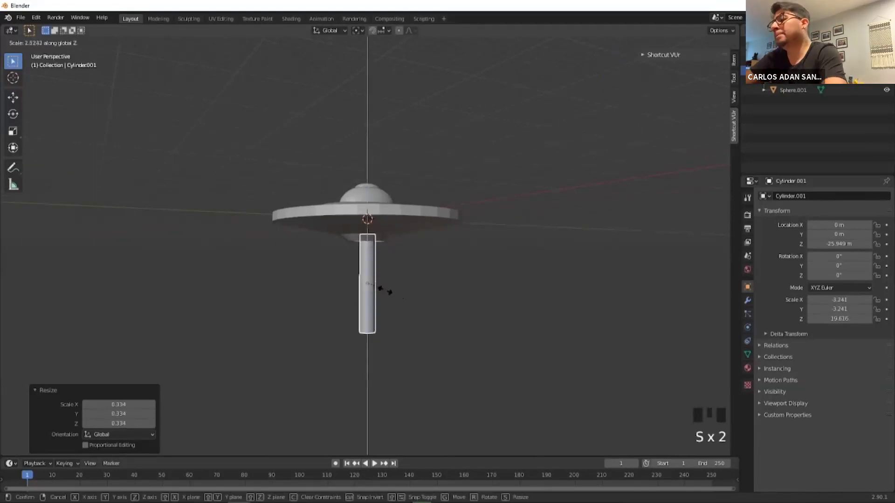
click(385, 290)
middle_drag(404, 278, 442, 289)
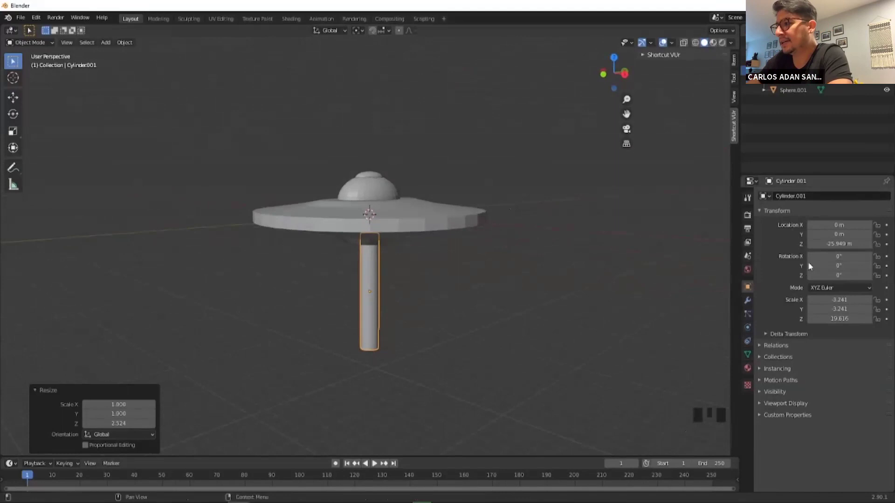
Set the lower cylinder's X rotation to 90° so it lies horizontally.
drag(812, 257, 704, 258)
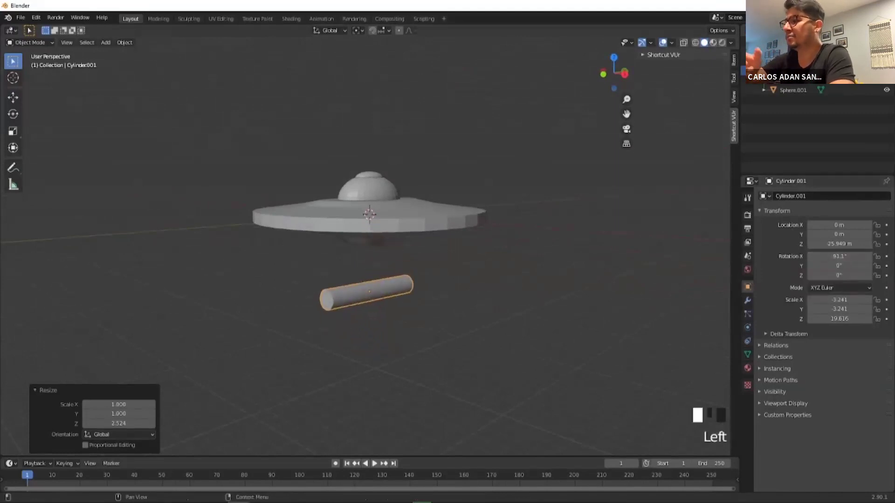
click(825, 256)
key(Return)
In the right orthographic view, move the lower cylinder about 26.89 m along Y and 2.30 m up along Z.
middle_drag(514, 246, 457, 248)
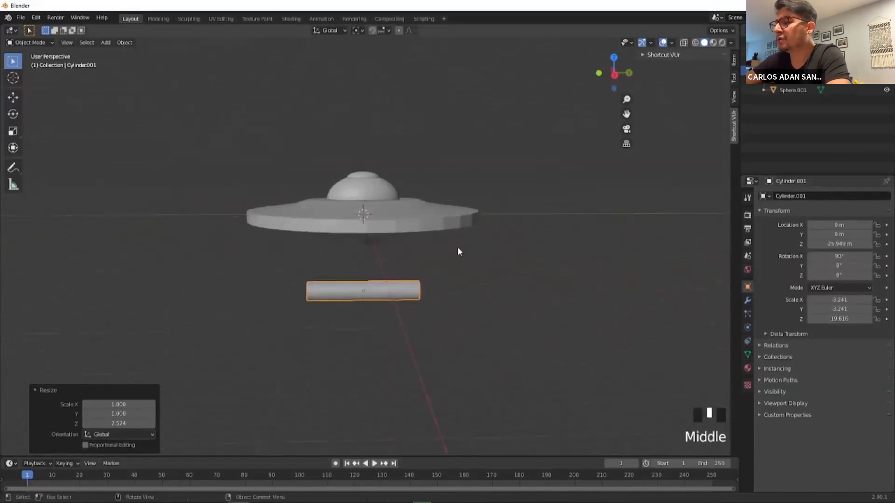
alt+middle_drag(508, 295, 570, 296)
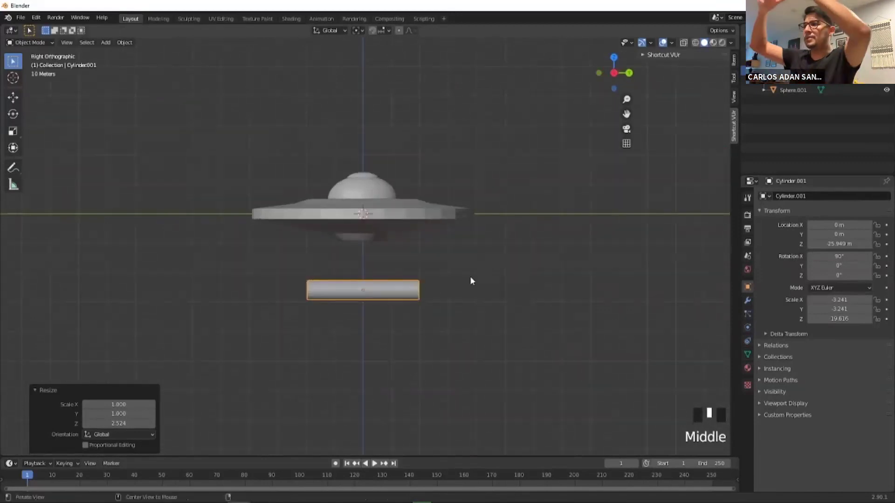
key(g)
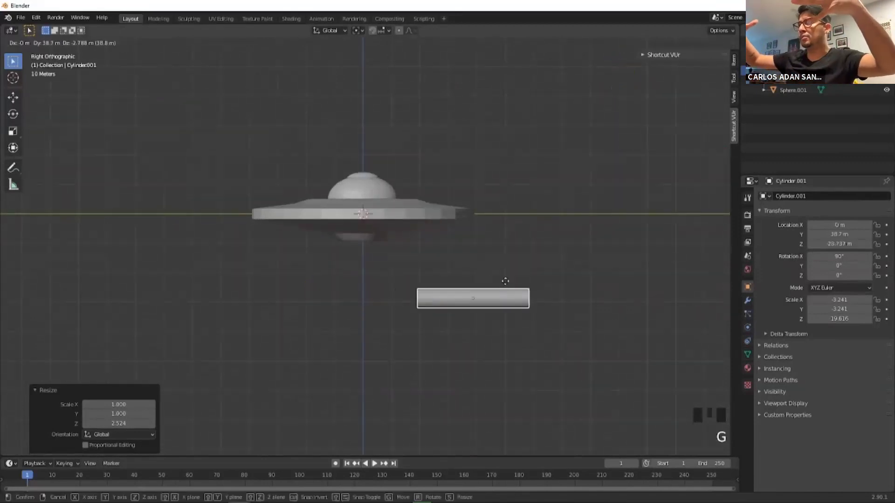
click(463, 270)
middle_drag(464, 270, 396, 287)
scroll(394, 290, down, 1)
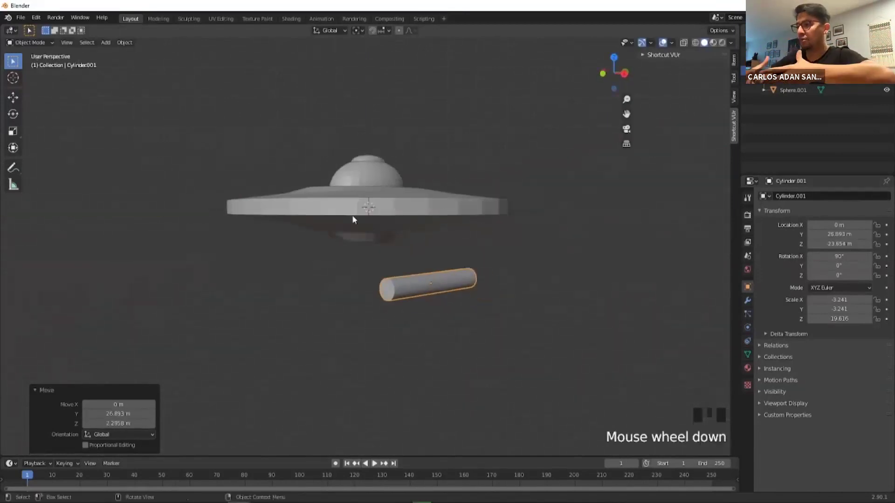
In Edit Mode, select the vertices of the lower cylinder's front end and scale them up uniformly by about 1.581.
key(Tab)
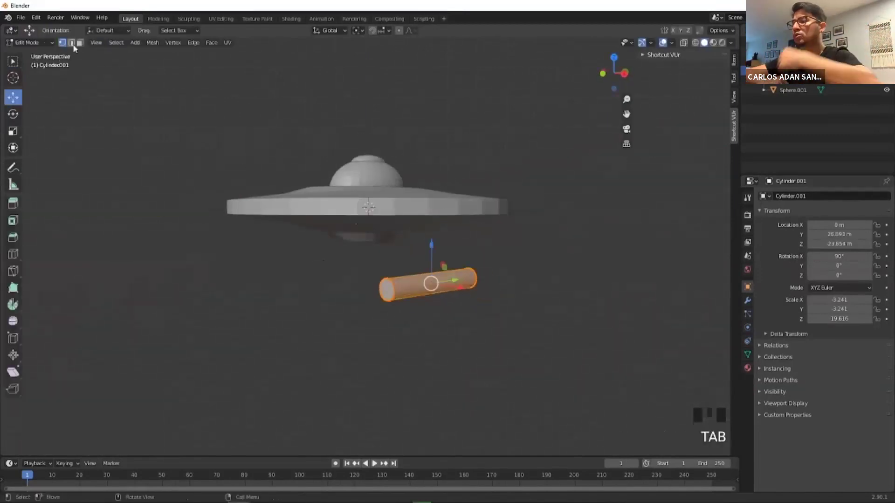
drag(365, 267, 409, 323)
middle_drag(410, 323, 430, 326)
scroll(430, 326, up, 5)
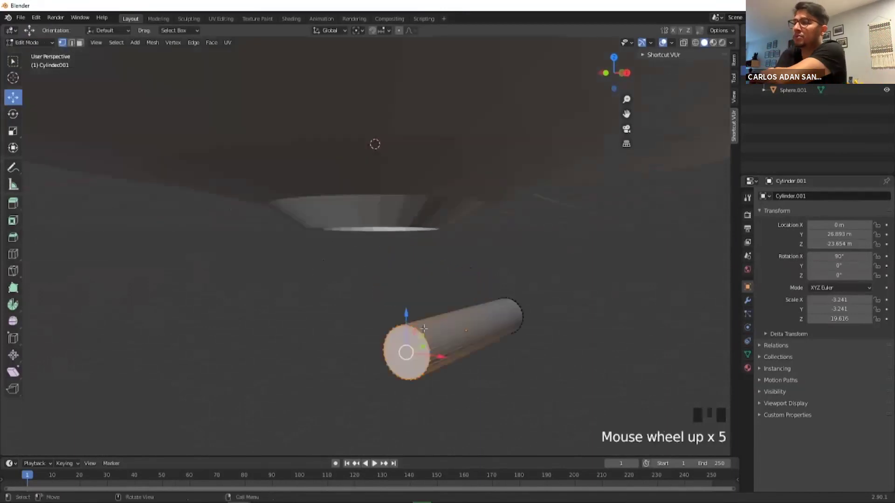
middle_drag(479, 361, 437, 359)
scroll(442, 375, down, 3)
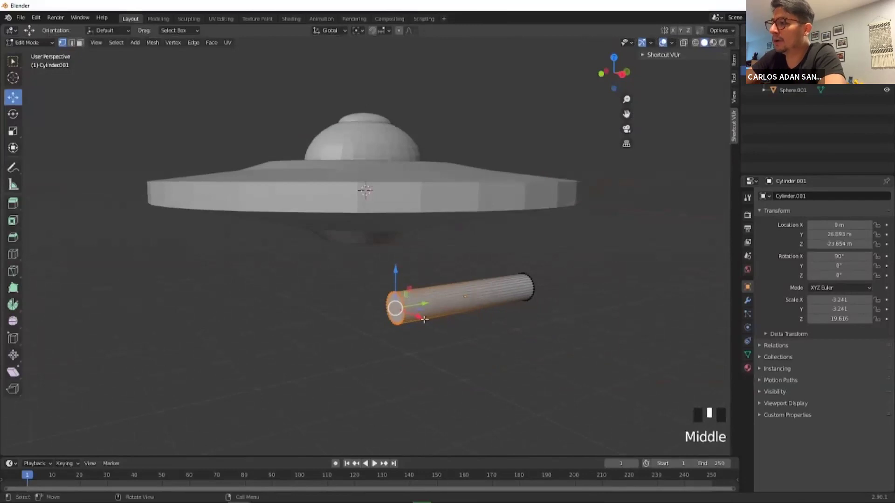
key(s)
click(447, 328)
middle_drag(447, 329, 424, 191)
click(335, 326)
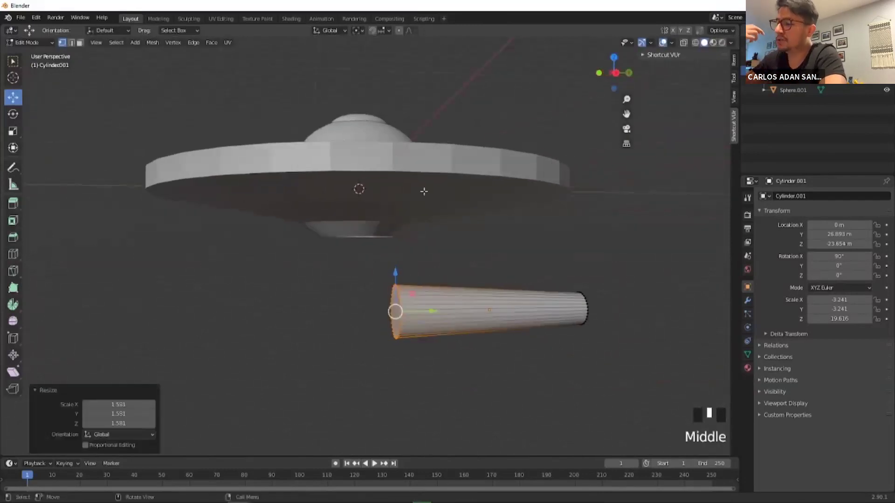
middle_drag(333, 263, 212, 148)
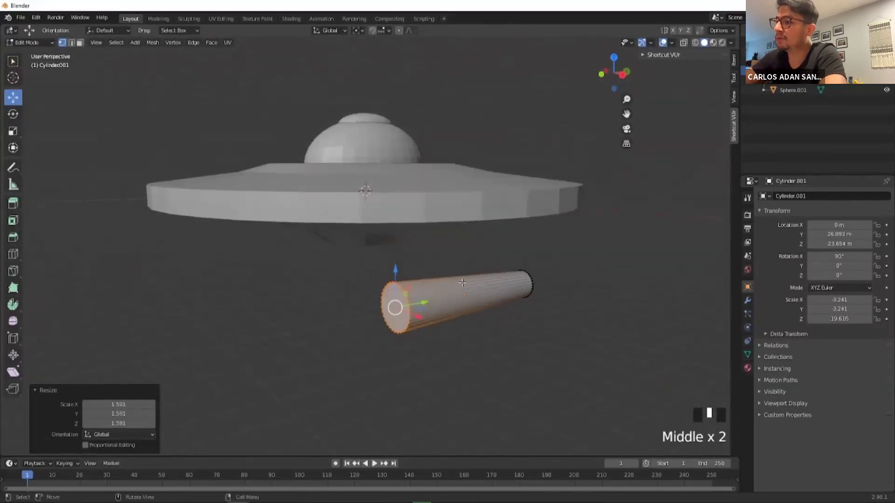
Select the front end face in face mode, extrude it by about 0.04 m, and scale the new face by about 0.892.
click(80, 43)
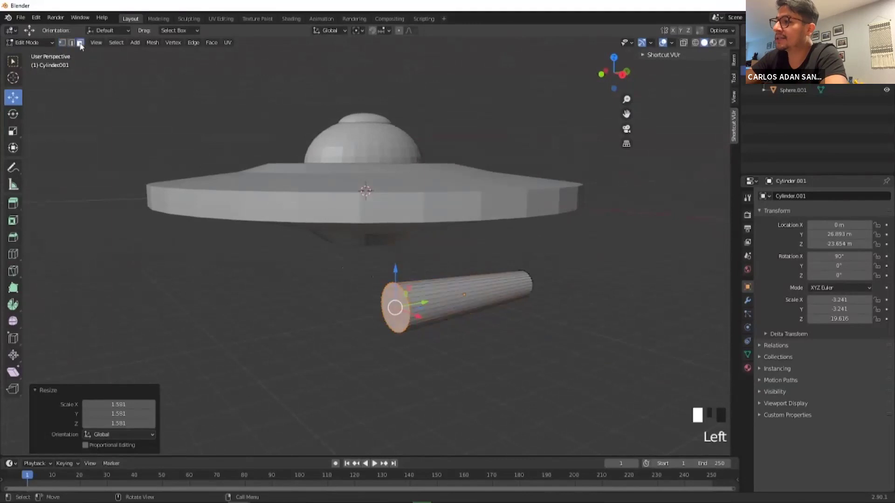
click(358, 302)
click(394, 307)
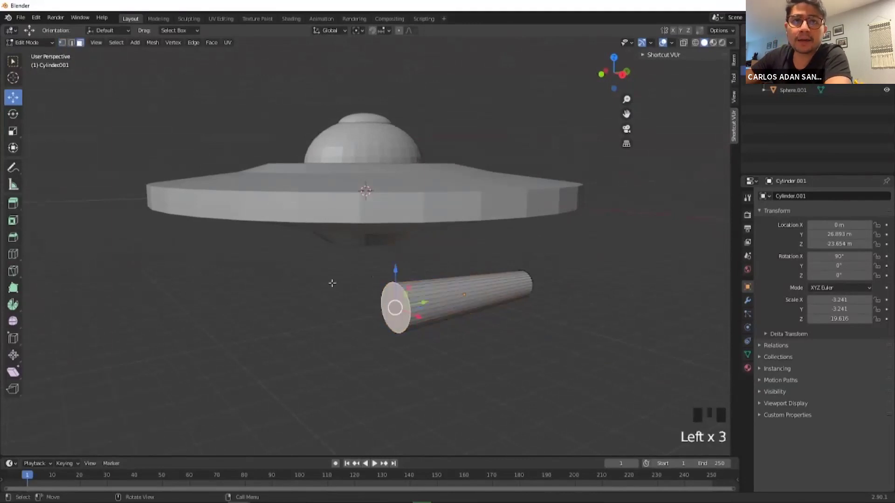
key(e)
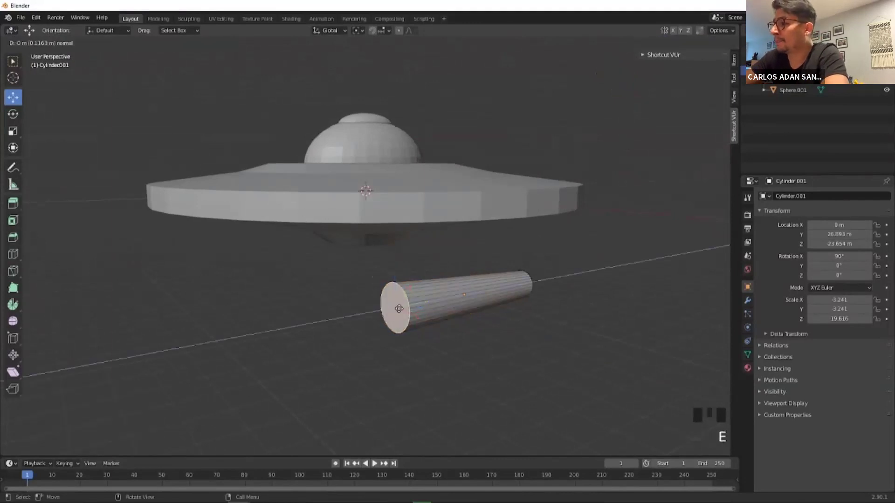
click(399, 308)
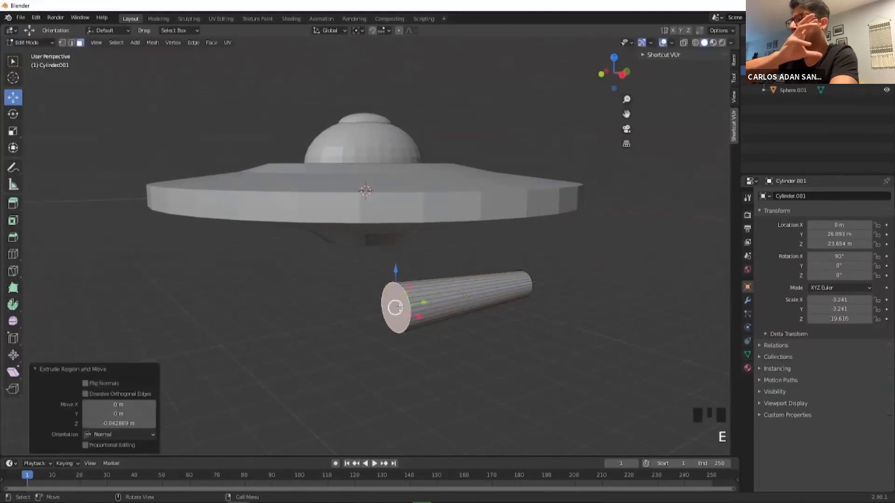
key(s)
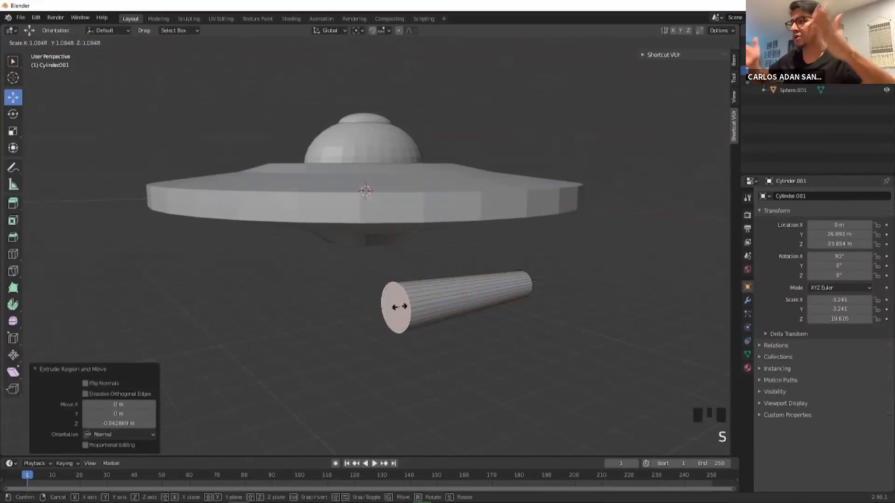
click(397, 307)
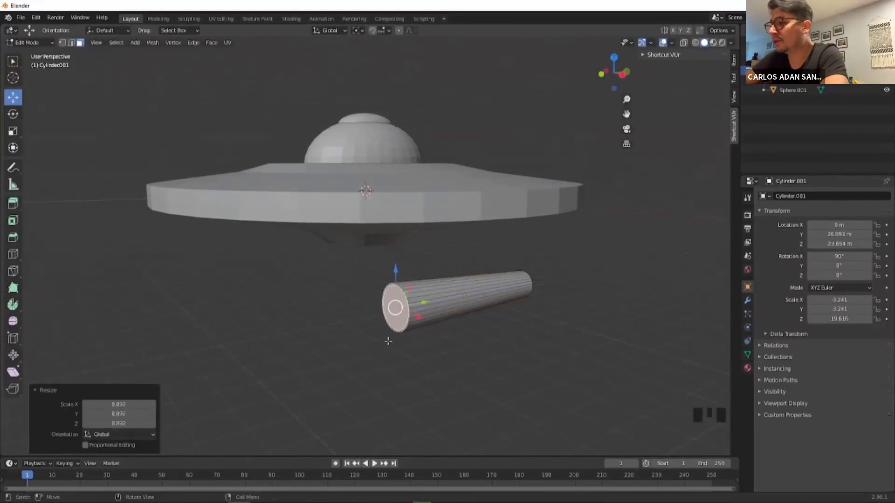
Extrude the inner front face about 8.42 m into the lower cylinder to hollow it, and deselect it.
middle_drag(388, 341, 393, 340)
scroll(394, 340, up, 3)
key(e)
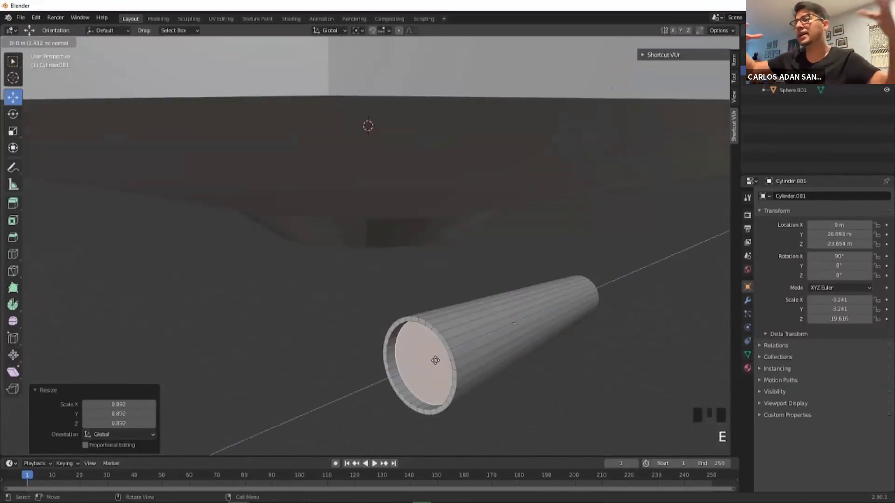
click(281, 343)
scroll(282, 343, down, 5)
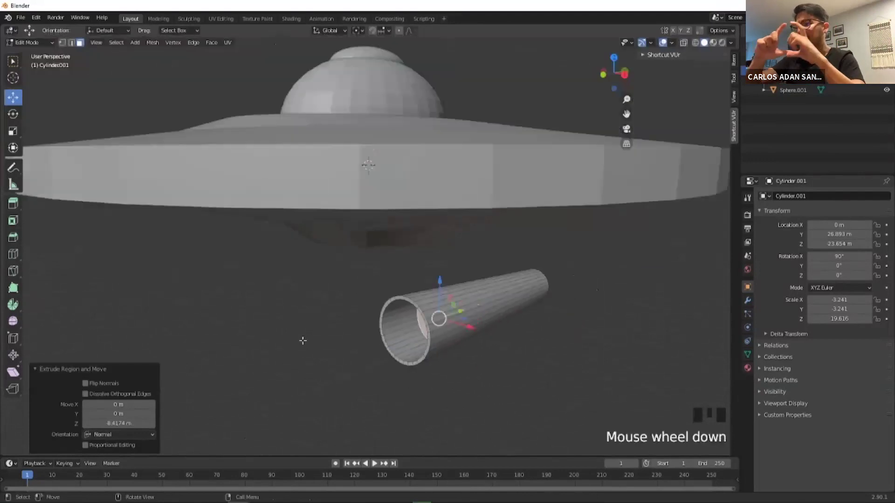
middle_drag(333, 332, 263, 332)
click(400, 323)
Examine the hollowed lower cylinder and the saucer together from several angles and distances.
middle_drag(399, 324, 404, 270)
scroll(418, 290, up, 3)
middle_drag(469, 278, 363, 330)
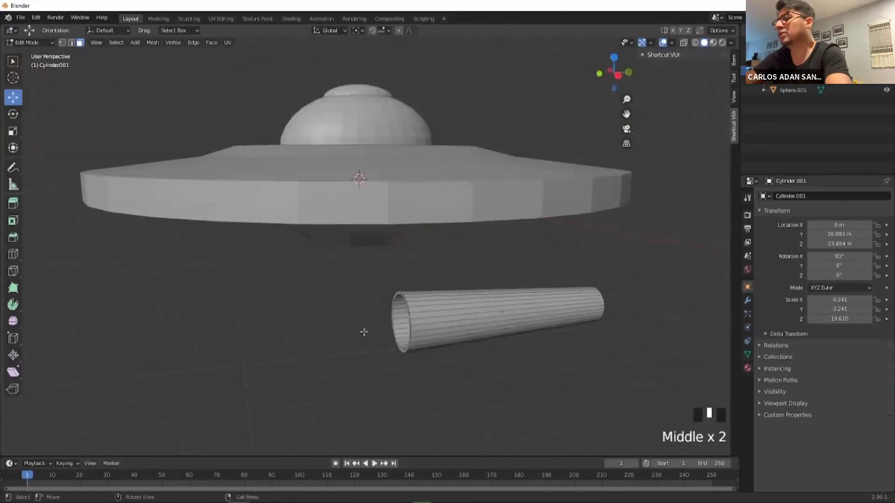
scroll(363, 332, down, 2)
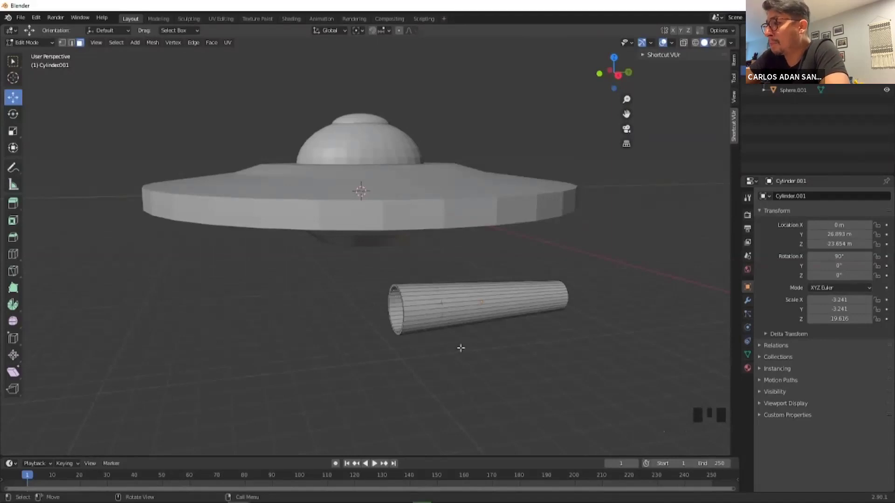
scroll(351, 325, down, 1)
middle_drag(350, 325, 358, 303)
scroll(363, 317, down, 1)
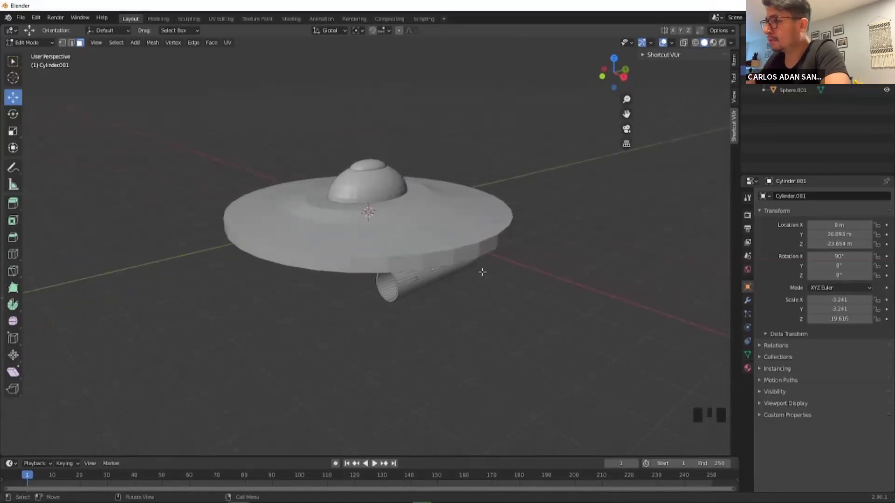
mouse_move(536, 264)
middle_down()
mouse_move(525, 281)
mouse_move(534, 270)
middle_up()
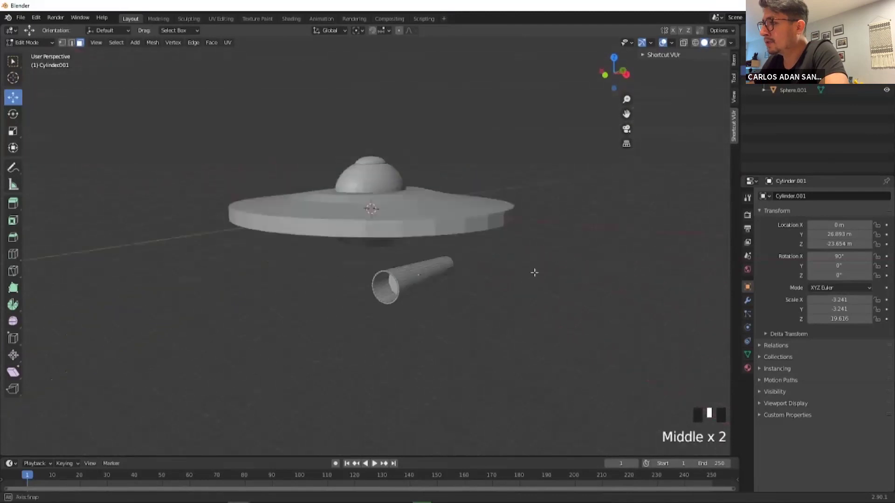
scroll(533, 269, down, 3)
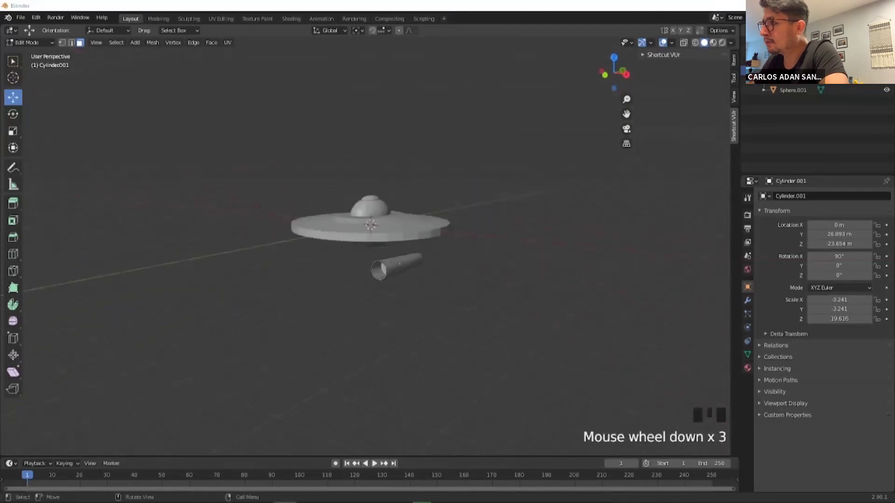
scroll(432, 272, up, 1)
mouse_move(485, 283)
middle_down()
mouse_move(495, 271)
mouse_move(480, 281)
mouse_move(491, 268)
mouse_move(484, 273)
middle_up()
scroll(469, 266, up, 1)
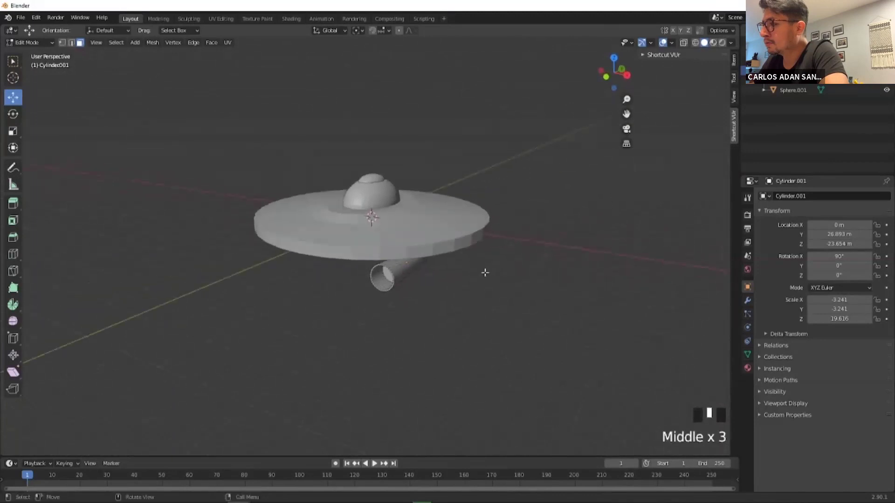
Return to Object Mode, add a 2 m cube at the origin, and scale it uniformly by about 4.749.
click(496, 292)
key(Tab)
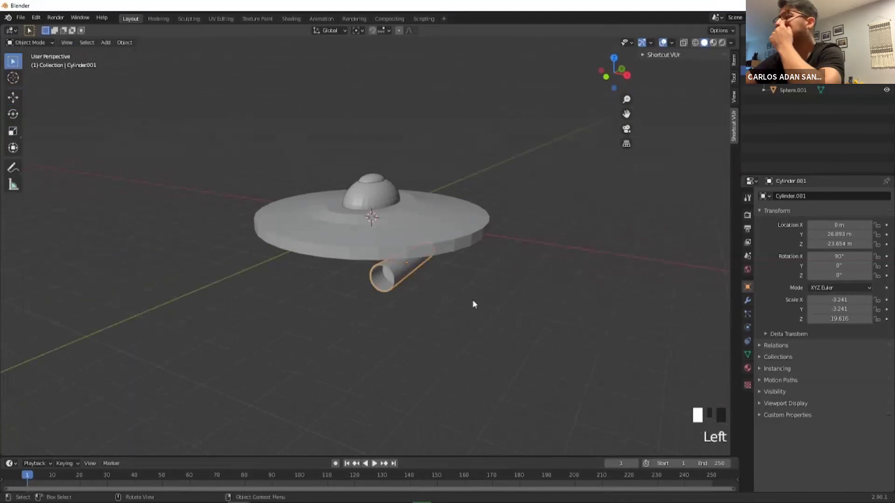
key(shift+a)
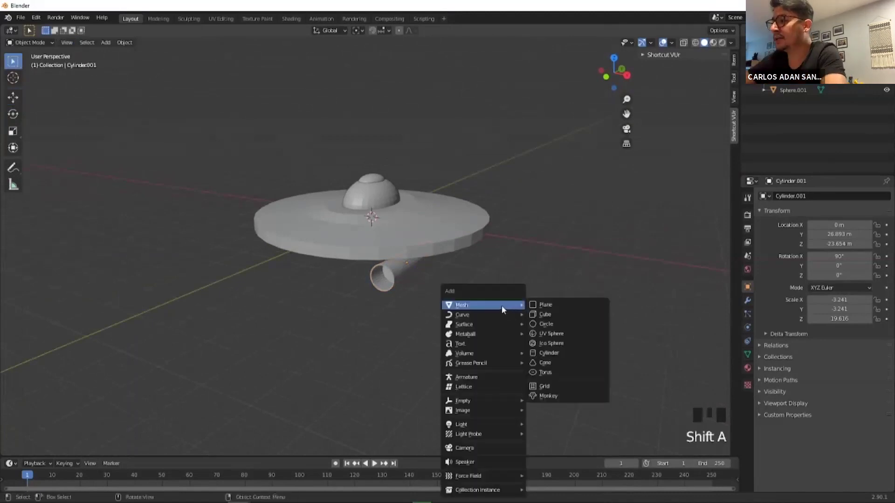
click(551, 315)
mouse_move(517, 233)
middle_down()
mouse_move(510, 248)
mouse_move(481, 239)
mouse_move(486, 211)
mouse_move(516, 240)
middle_up()
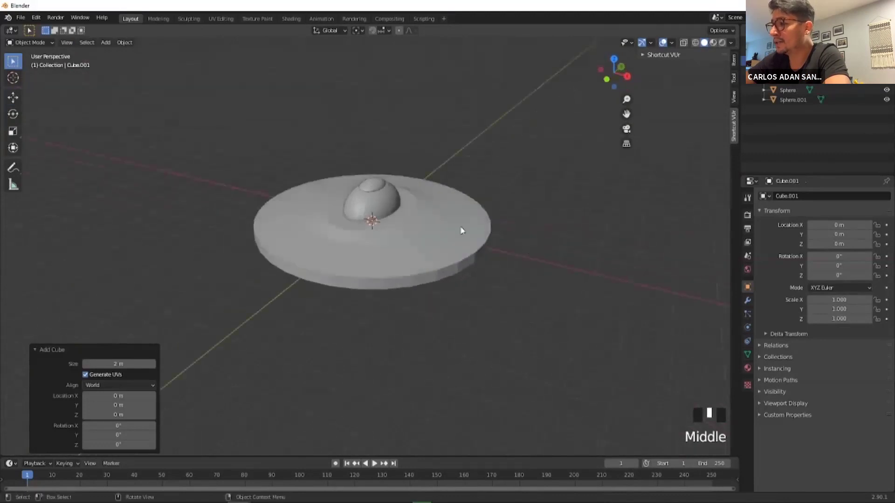
key(s)
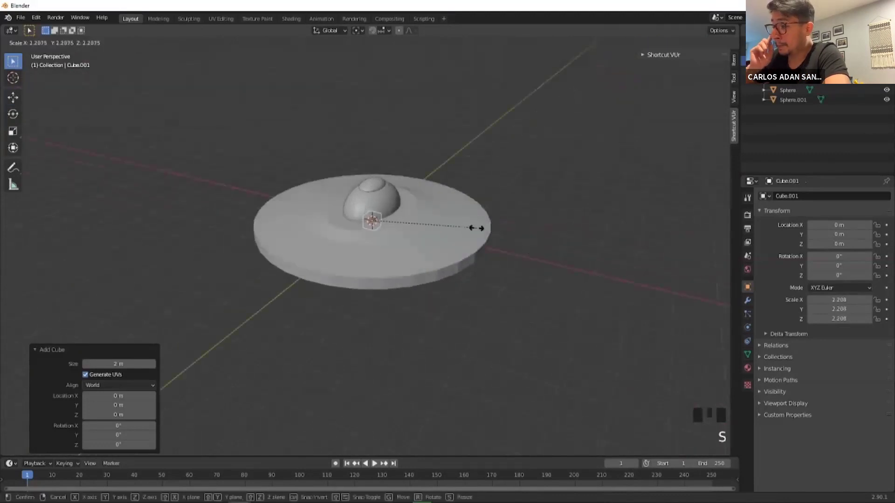
click(597, 230)
middle_drag(572, 229, 477, 233)
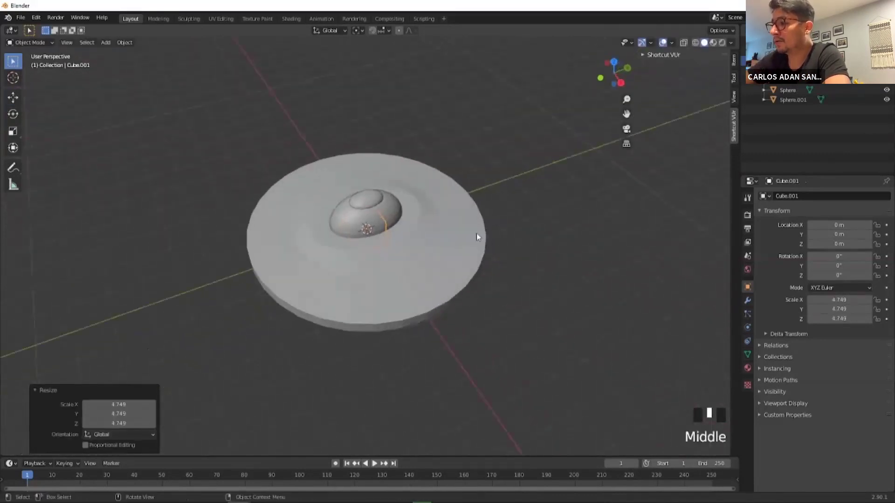
Move the cube about 75.09 m along Y, beyond the saucer's edge, and scale it uniformly by about 2.871.
key(g)
key(y)
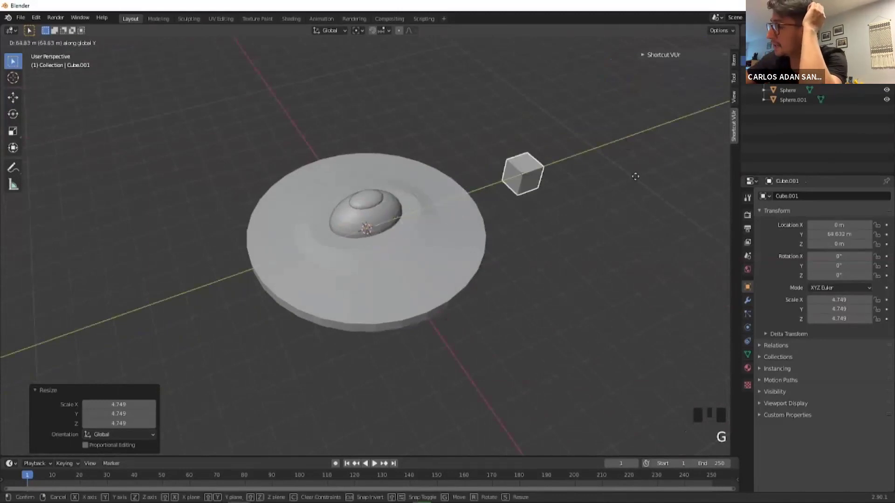
click(576, 208)
middle_drag(577, 208, 429, 264)
key(s)
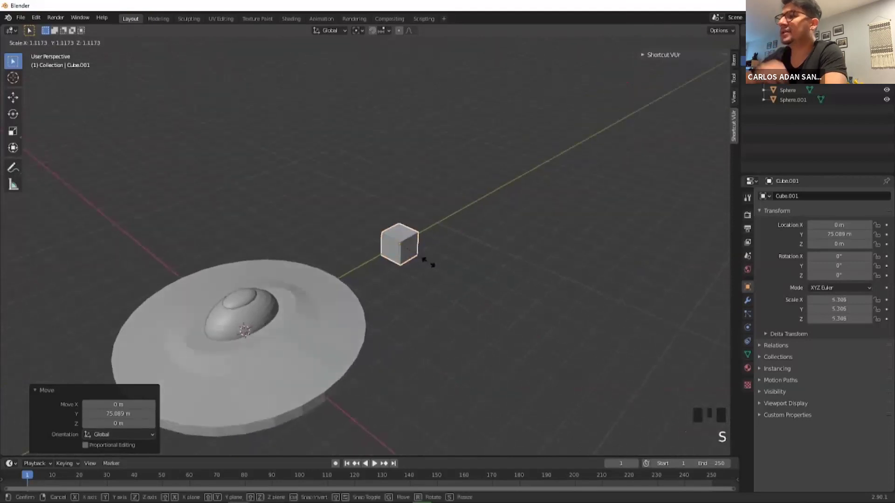
click(477, 274)
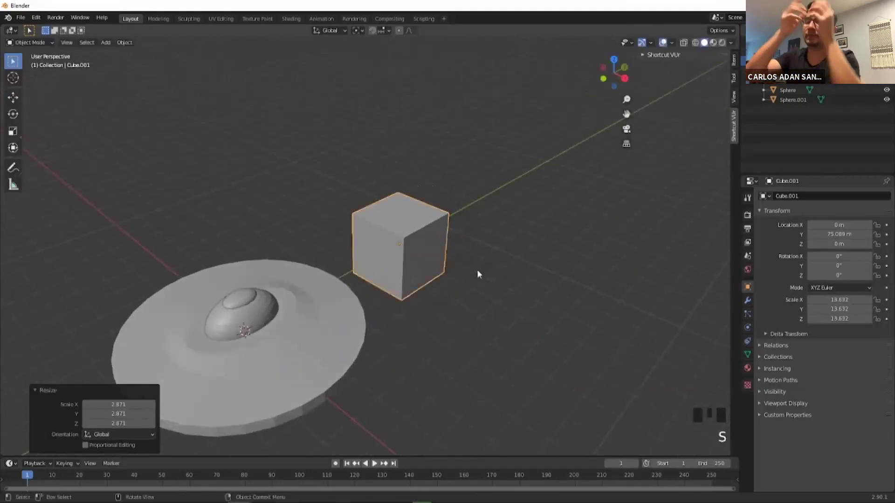
Stretch the cube by about 3.487 along Z and thin it along X to a scale of about 4.835.
middle_drag(435, 272, 464, 264)
key(s)
key(z)
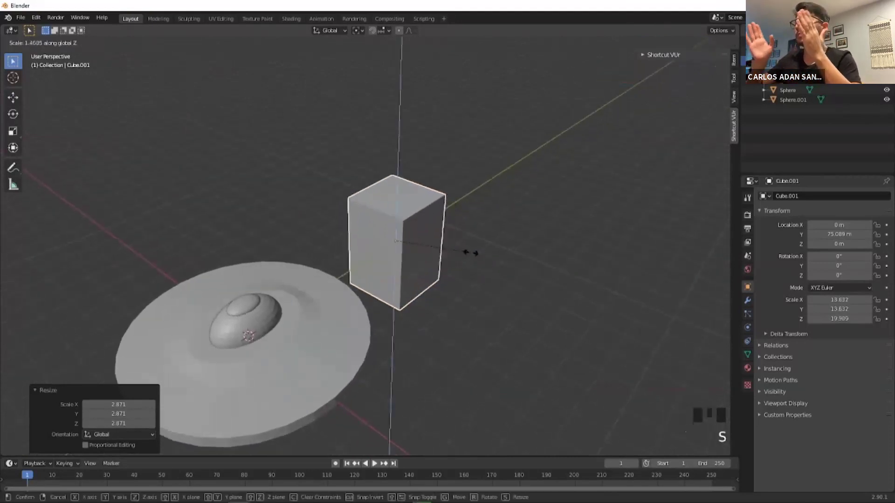
click(575, 212)
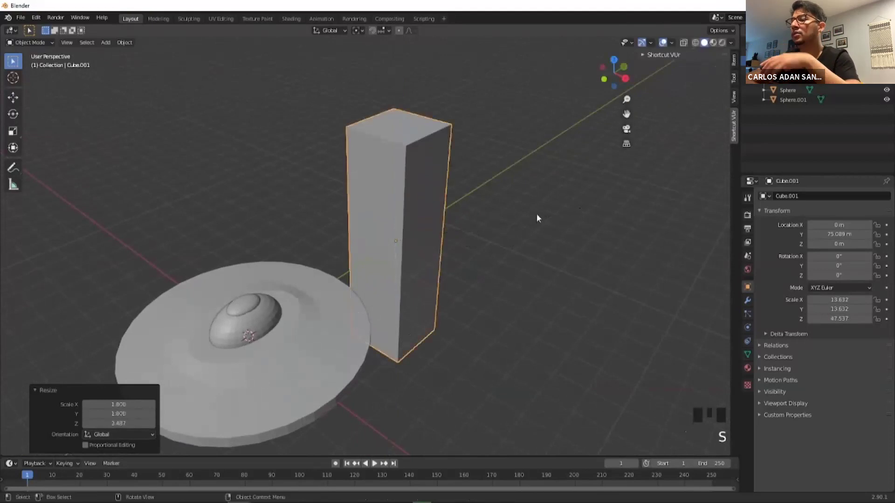
key(x)
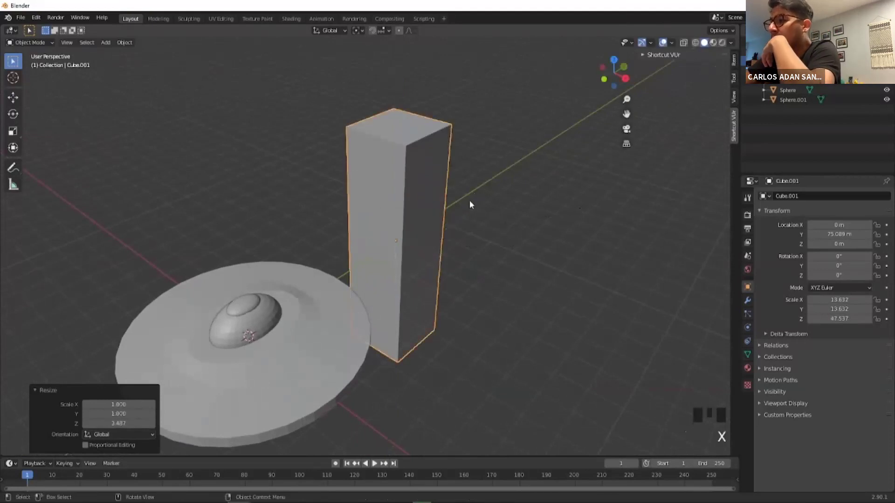
key(s)
key(x)
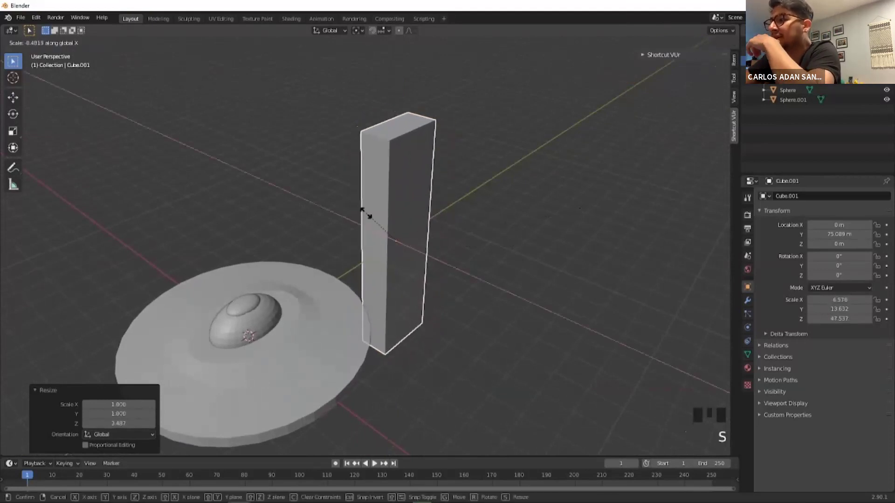
click(402, 213)
In Edit Mode, move the block's whole mesh about 47.68 m along X, away from its origin.
middle_drag(399, 207, 423, 249)
scroll(444, 248, down, 2)
key(Tab)
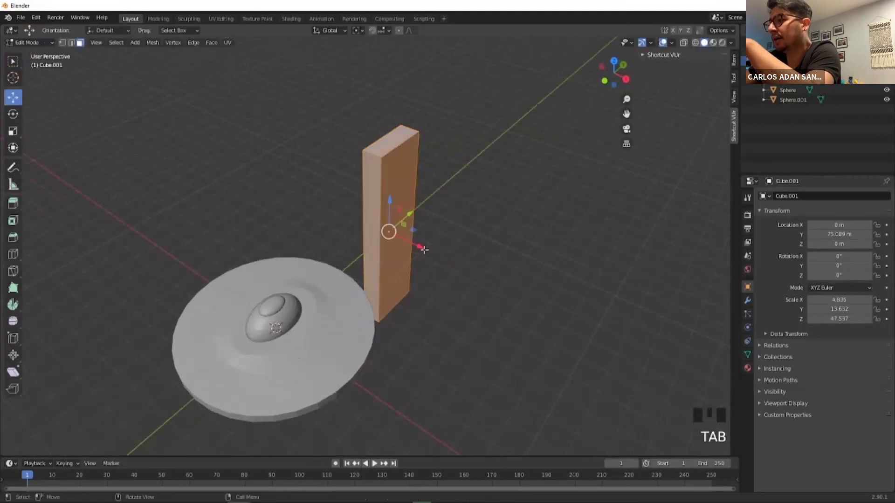
drag(420, 248, 510, 287)
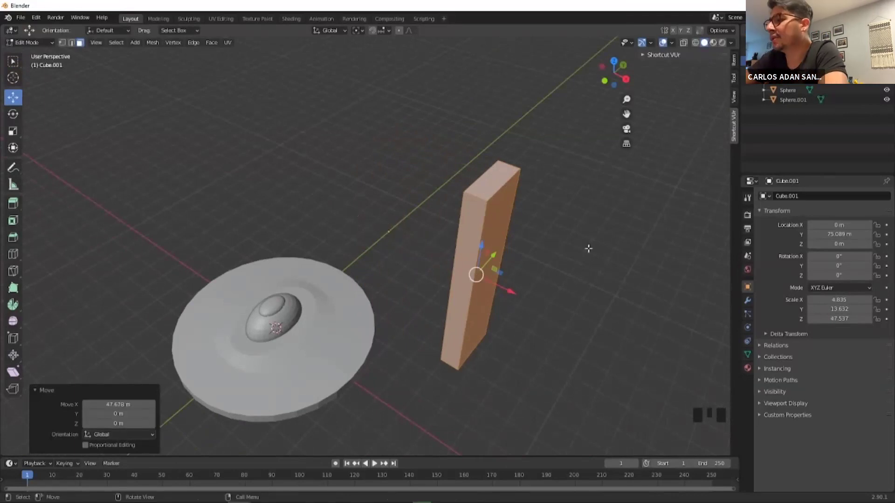
middle_drag(563, 242, 537, 254)
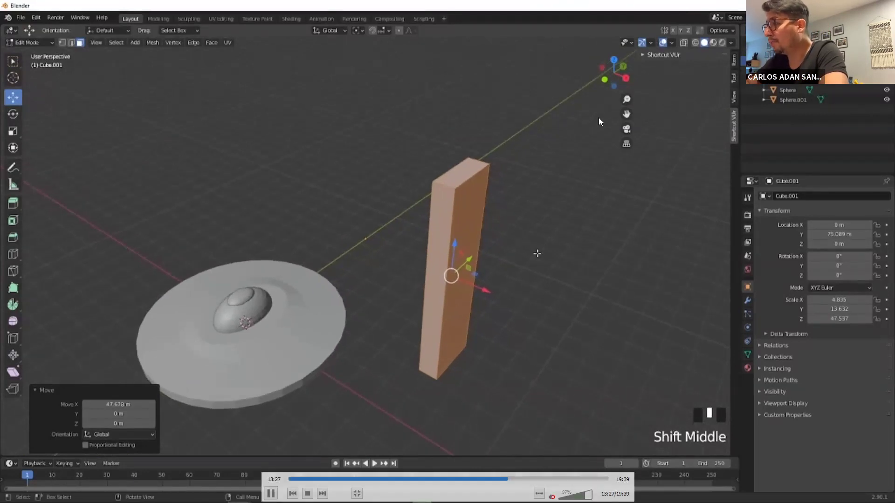
Deselect the block's mesh and add a Mirror modifier across the X axis to create the opposite pillar.
click(589, 202)
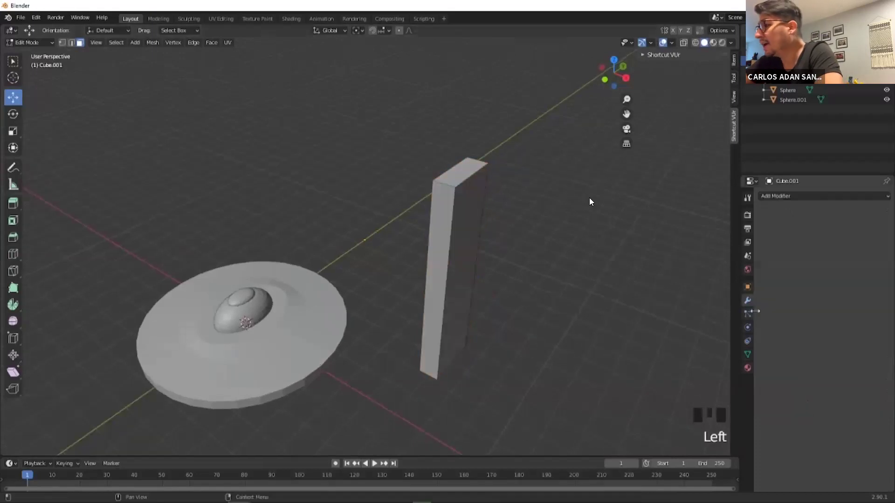
click(799, 197)
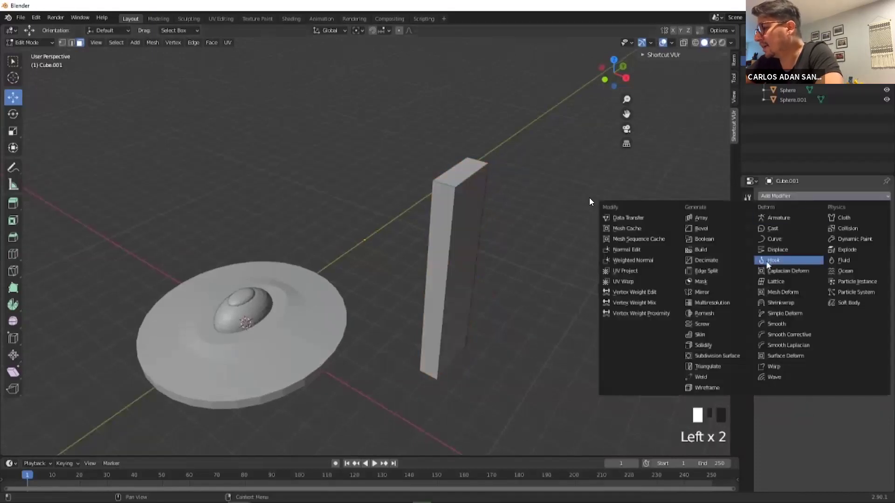
click(794, 196)
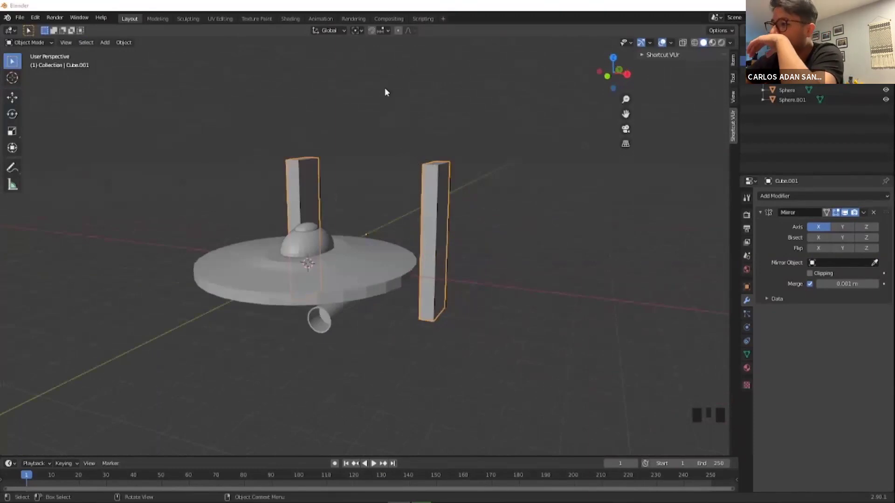
Scale the mirrored pillars uniformly by about 0.725, then by about 0.839 along Y, and adjust their scale along X.
middle_click(351, 183)
key(s)
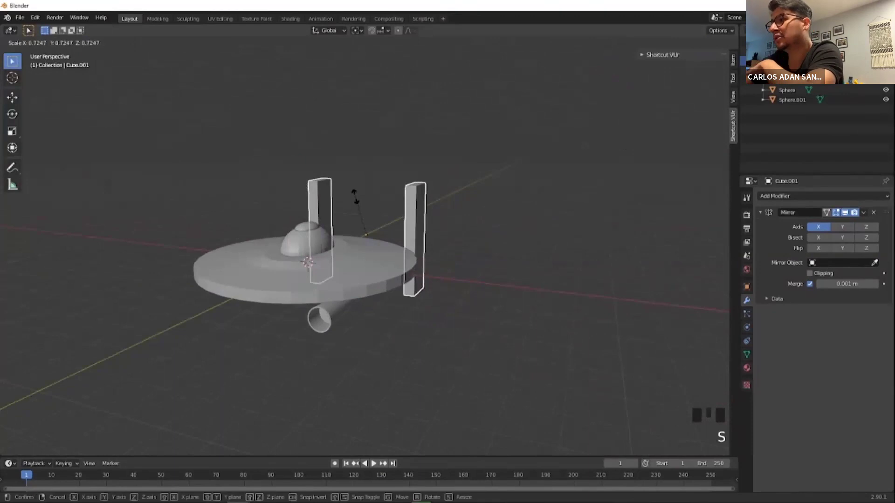
click(356, 200)
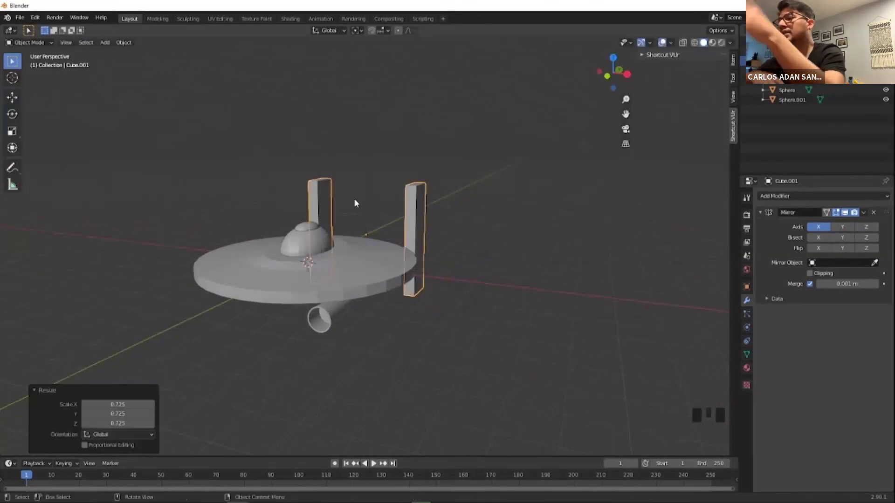
key(s)
key(y)
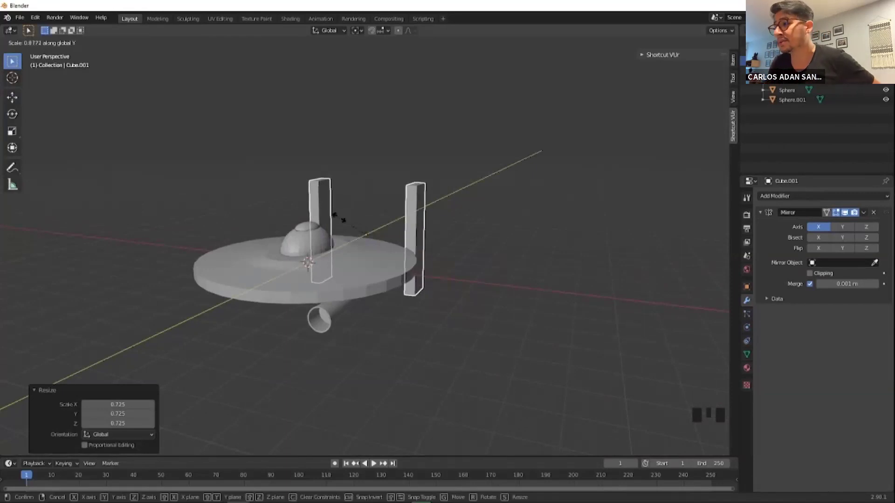
click(342, 215)
key(s)
key(x)
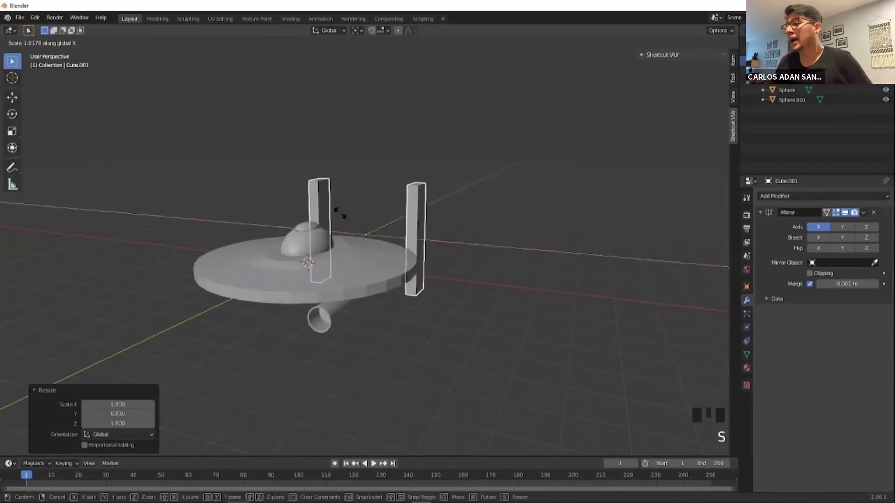
click(353, 217)
In Edit Mode, rotate the pillar's mesh about 30.8° around Y so the mirrored pair forms a V.
middle_drag(425, 220, 345, 181)
key(Tab)
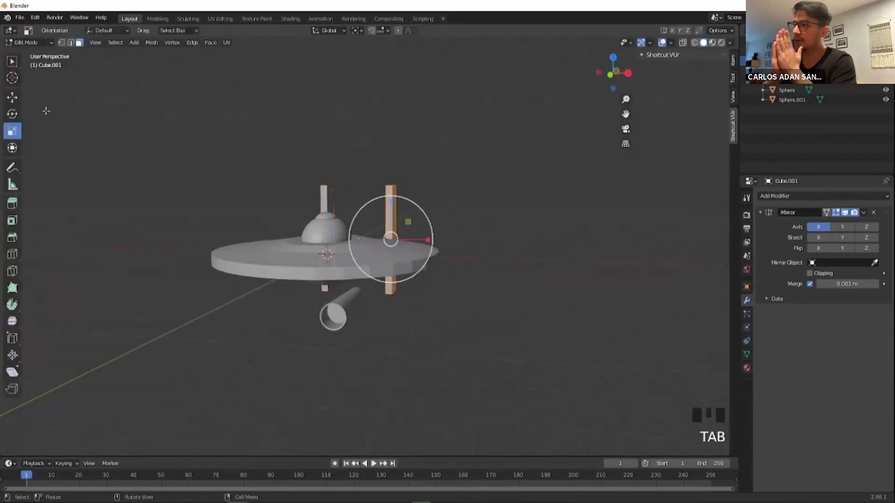
click(13, 115)
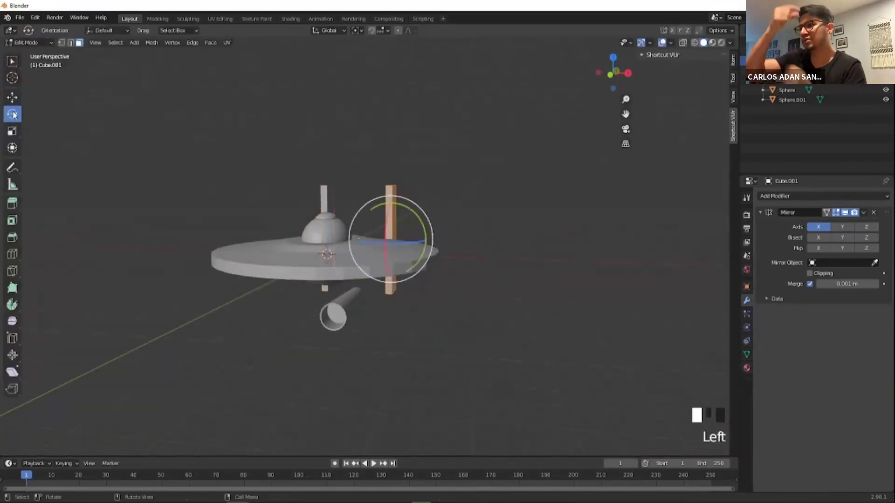
drag(419, 209, 428, 230)
middle_drag(428, 231, 389, 236)
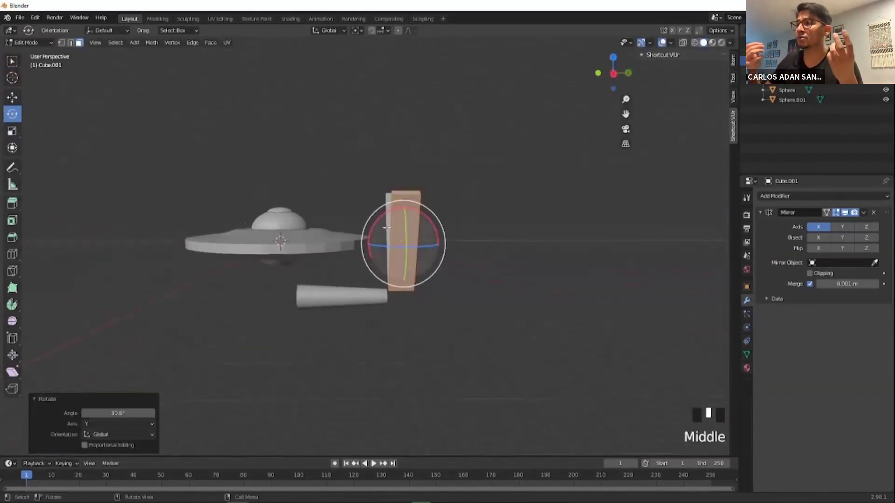
Narrow the pillar's mesh by about 0.476 along Y and return to Object Mode.
click(12, 131)
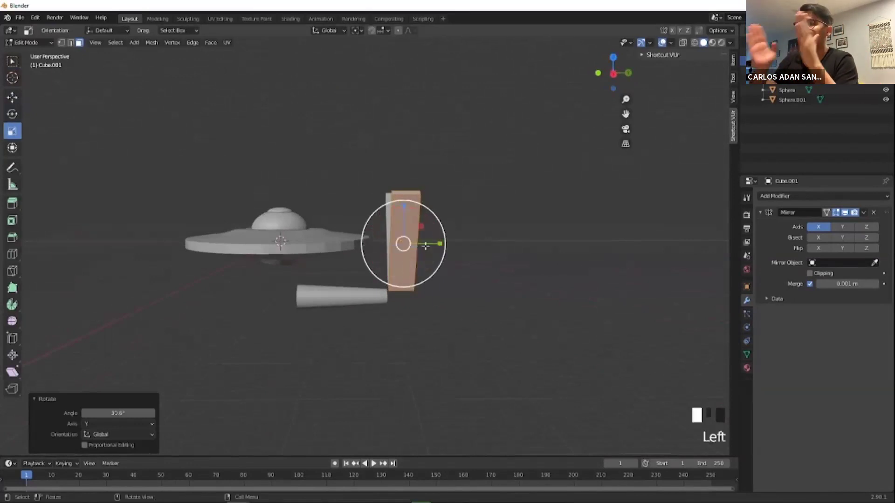
drag(439, 244, 415, 242)
middle_drag(459, 215, 493, 216)
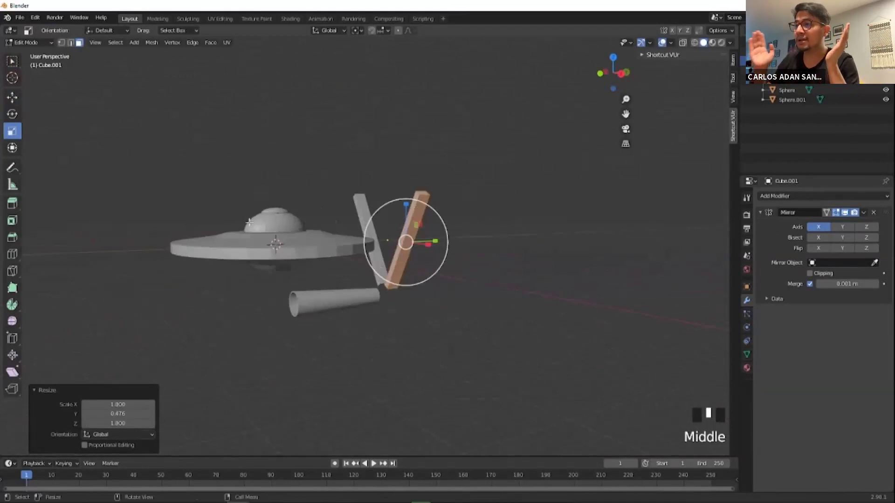
key(Tab)
Enlarge the hollow lower cylinder uniformly so it reaches past the base of the V-shaped pillars.
click(324, 309)
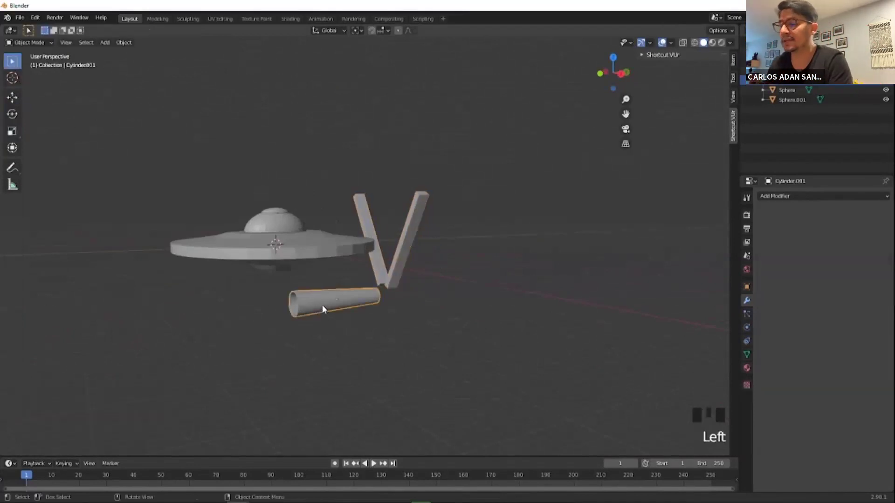
key(s)
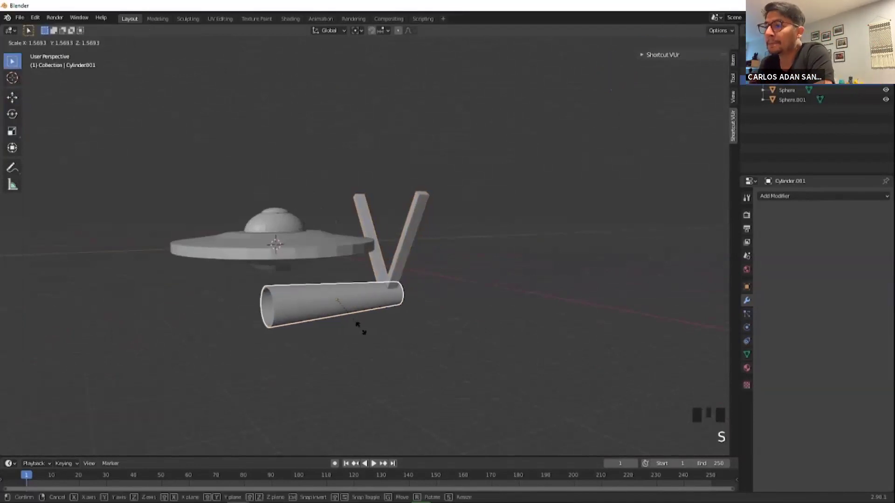
click(379, 333)
middle_drag(379, 334, 438, 205)
click(379, 379)
Lower the pillar's upper end vertices about 12.59 m and shift them about 2.56 m inward along X, then return to Object Mode.
click(421, 210)
key(Tab)
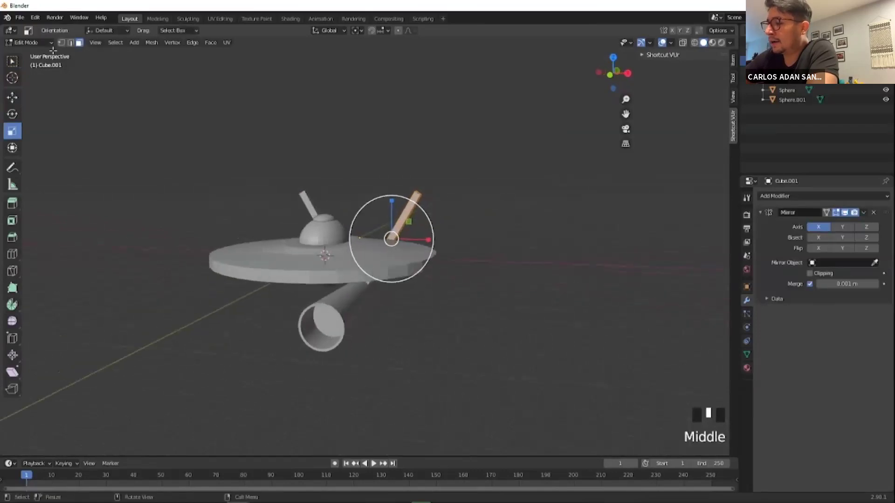
drag(456, 171, 406, 200)
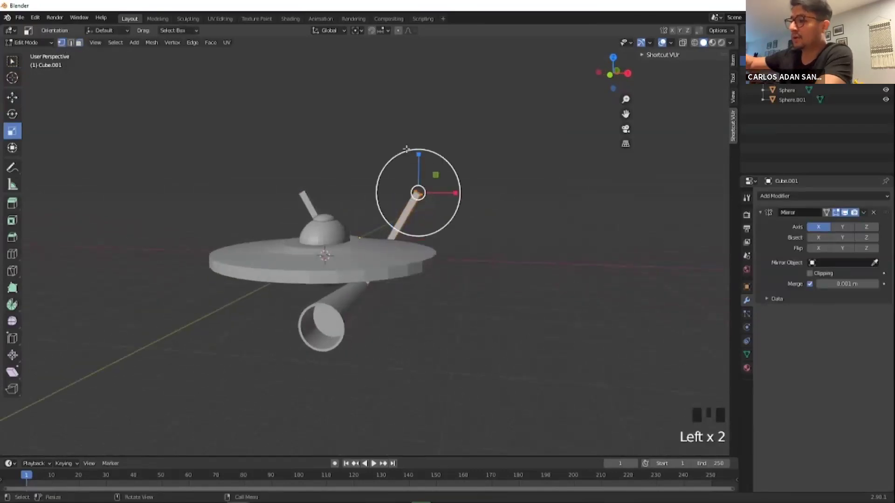
key(w)
alt+middle_drag(470, 249, 463, 244)
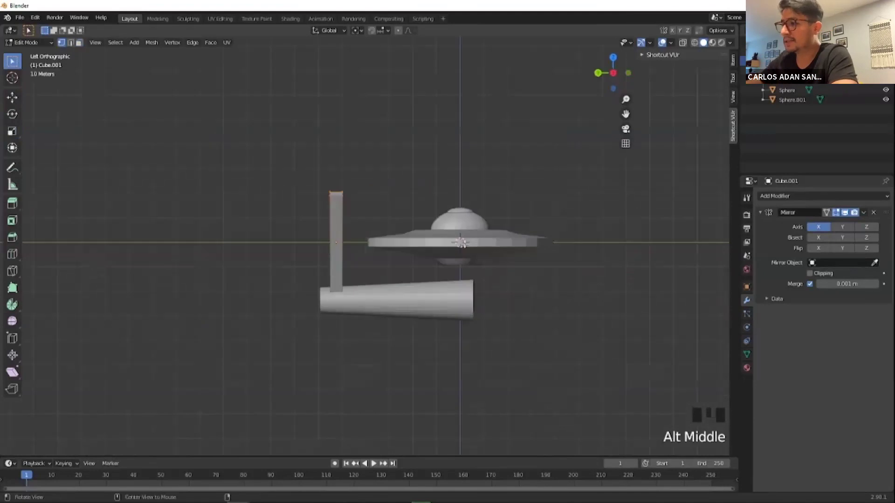
middle_drag(559, 302, 433, 216)
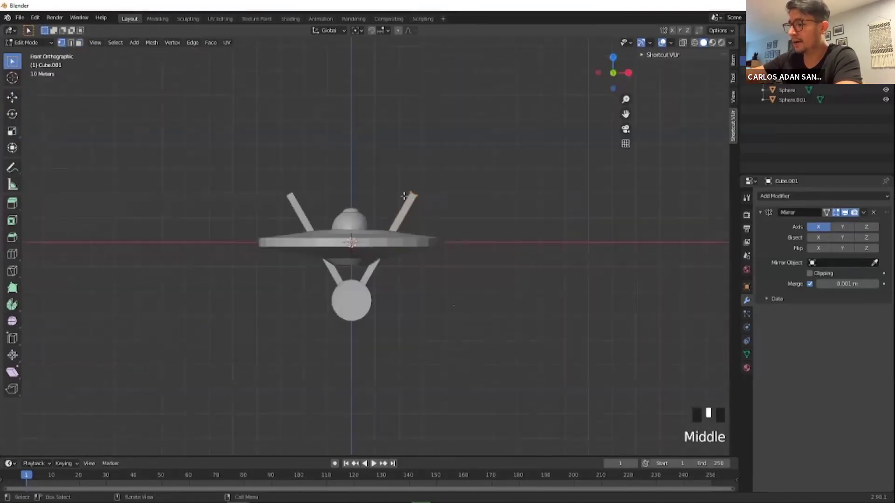
key(g)
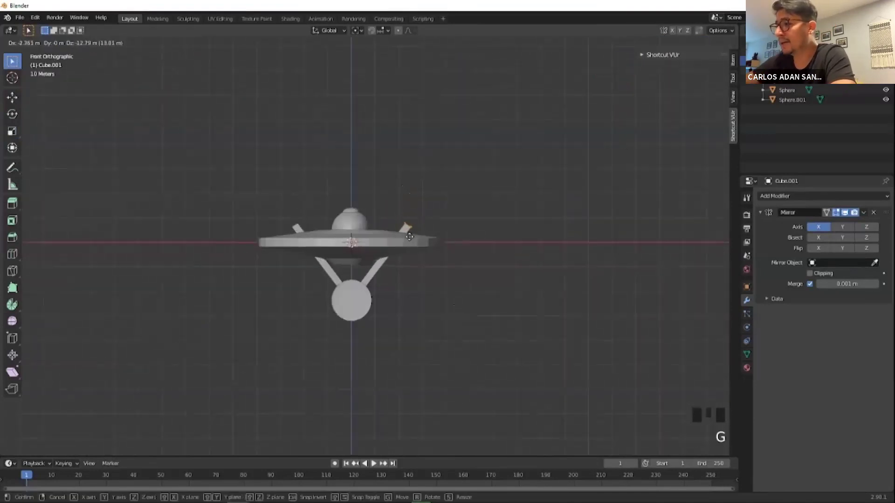
click(408, 237)
middle_drag(407, 236, 348, 329)
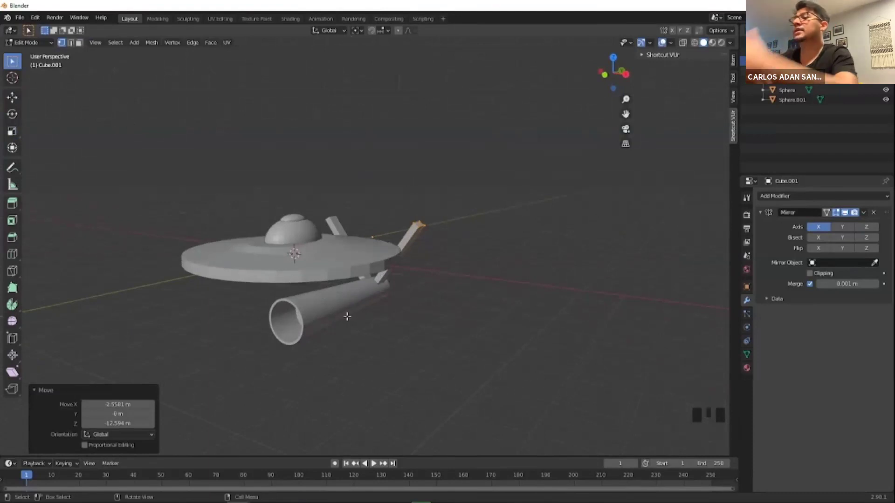
click(346, 316)
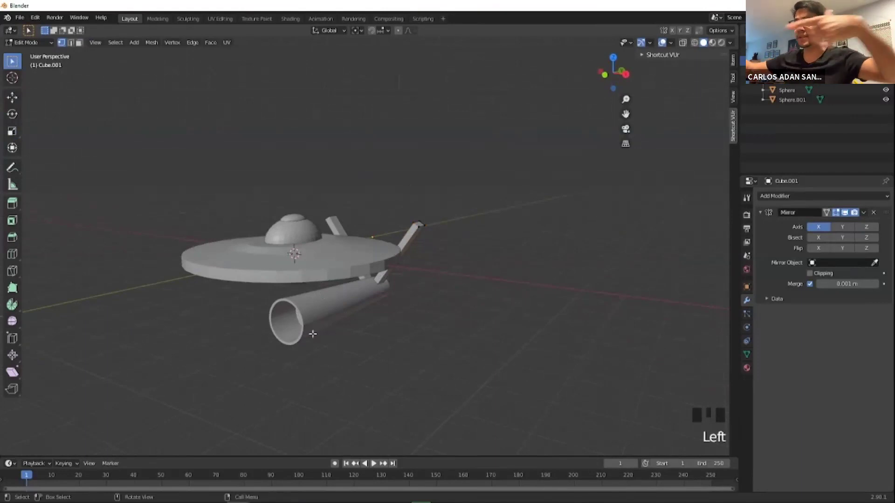
key(Tab)
Duplicate the hollow lower cylinder and move the copy straight up along Z, above the saucer.
click(323, 310)
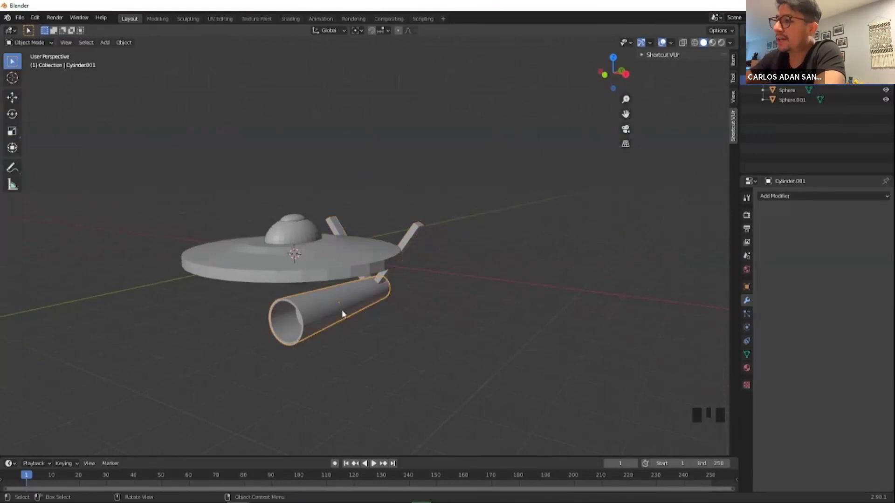
key(shift+d)
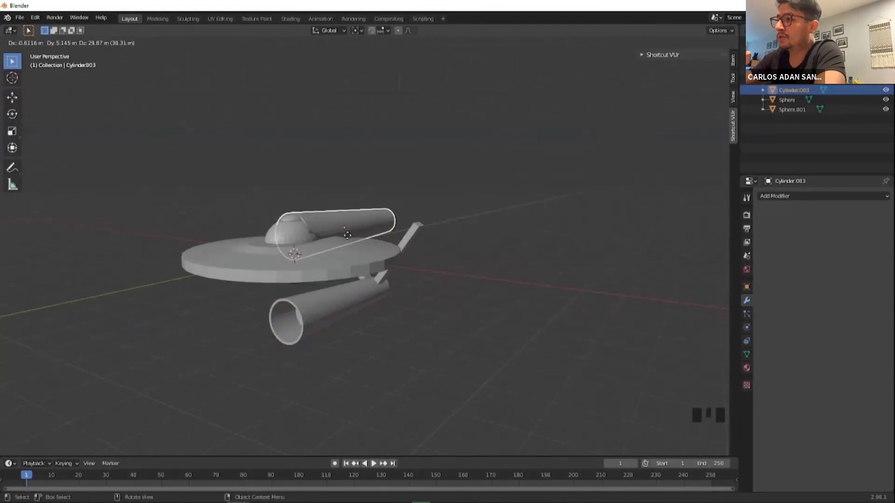
key(z)
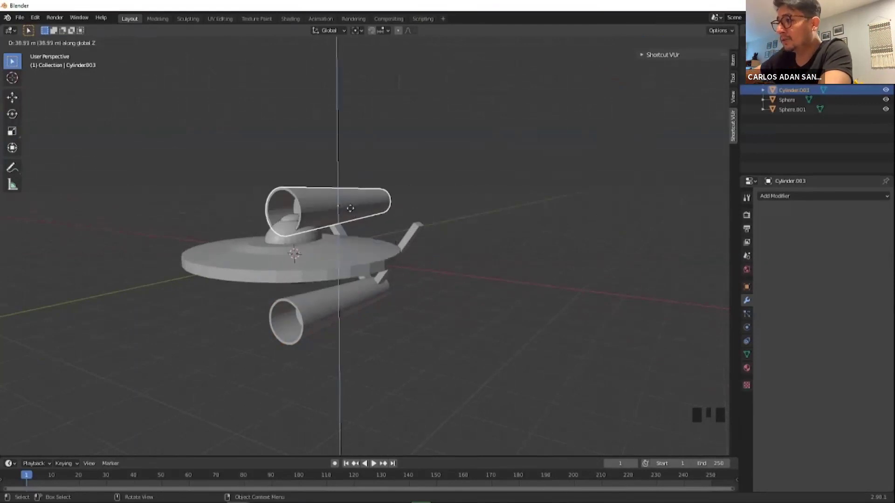
click(412, 192)
middle_drag(412, 192, 236, 132)
With X-ray enabled in Edit Mode, move the duplicated cylinder's entire mesh about 27.69 m along X, then return to Object Mode.
key(Tab)
drag(213, 127, 235, 140)
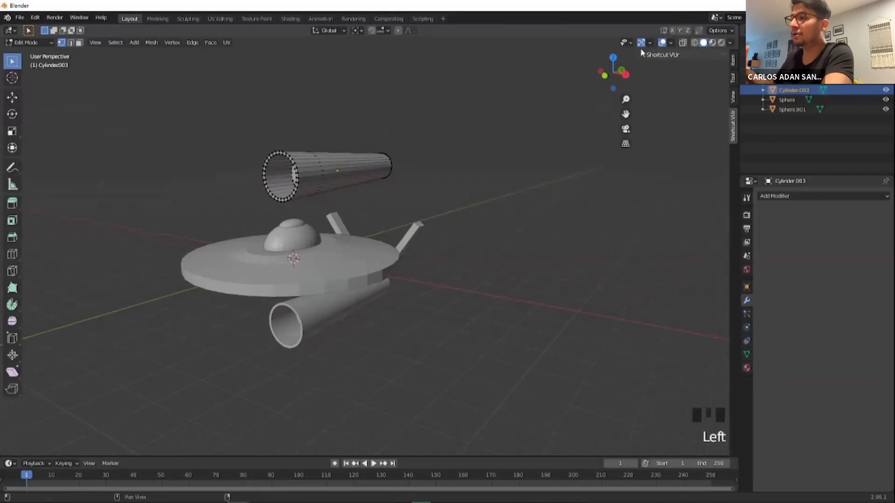
click(683, 43)
drag(202, 114, 426, 202)
middle_drag(439, 186, 427, 188)
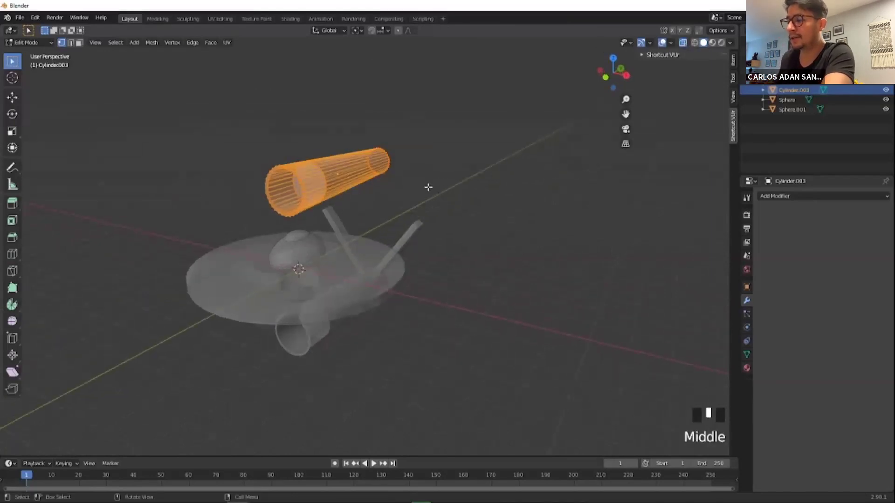
click(11, 98)
drag(363, 185, 443, 216)
mouse_move(443, 216)
middle_down()
mouse_move(474, 215)
mouse_move(434, 204)
middle_up()
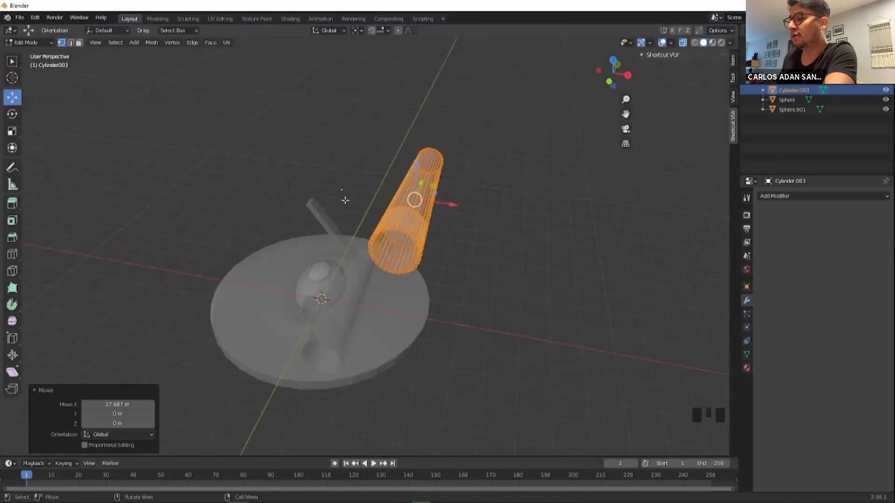
mouse_move(360, 149)
middle_down()
mouse_move(379, 120)
mouse_move(349, 162)
mouse_move(351, 154)
middle_up()
middle_drag(355, 201, 382, 200)
key(Tab)
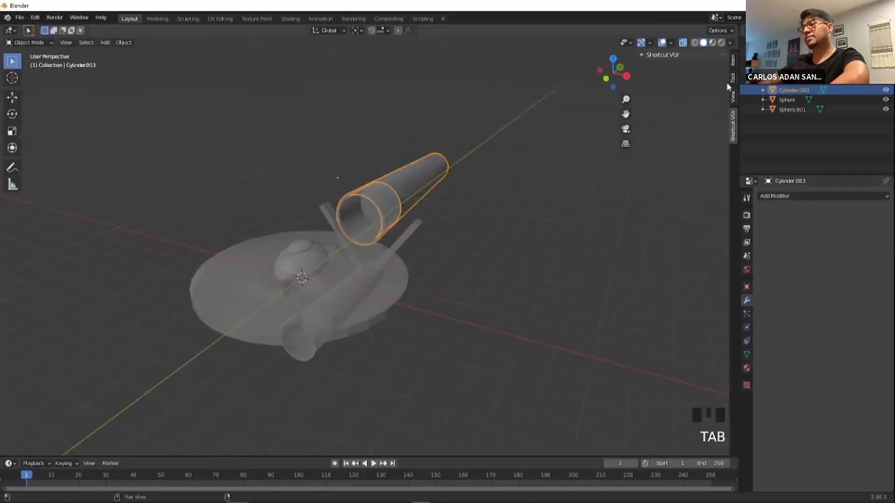
Turn off X-ray and add a Mirror modifier along X to the upper nacelle.
click(683, 45)
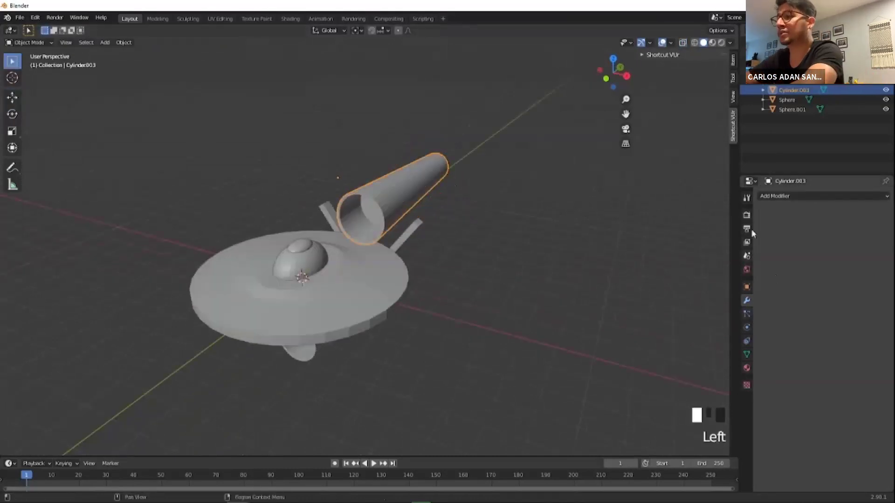
click(772, 197)
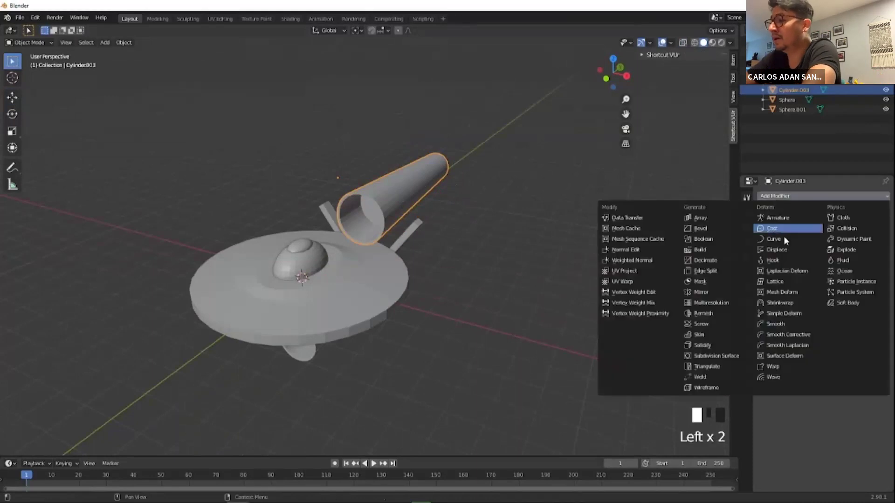
click(709, 291)
middle_drag(497, 254, 410, 226)
middle_drag(468, 236, 448, 238)
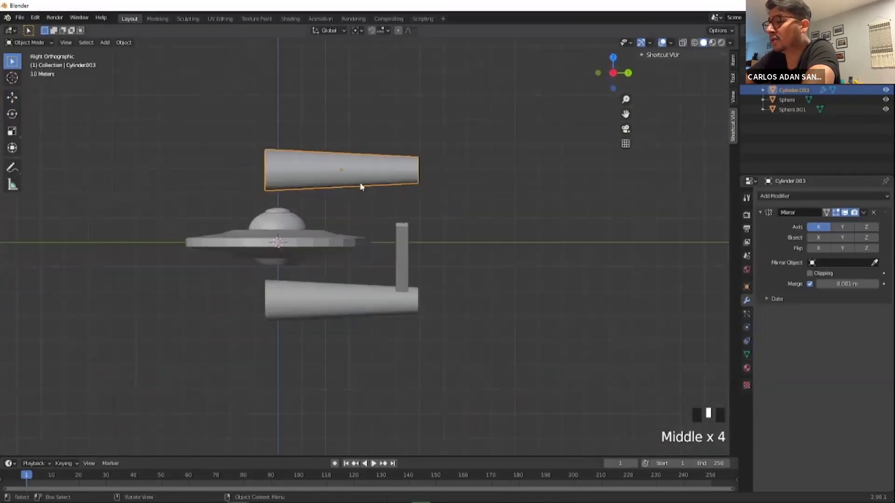
Move the mirrored nacelles about 22.04 m along Y and 16.53 m down onto the pillars, then scale them down slightly.
key(g)
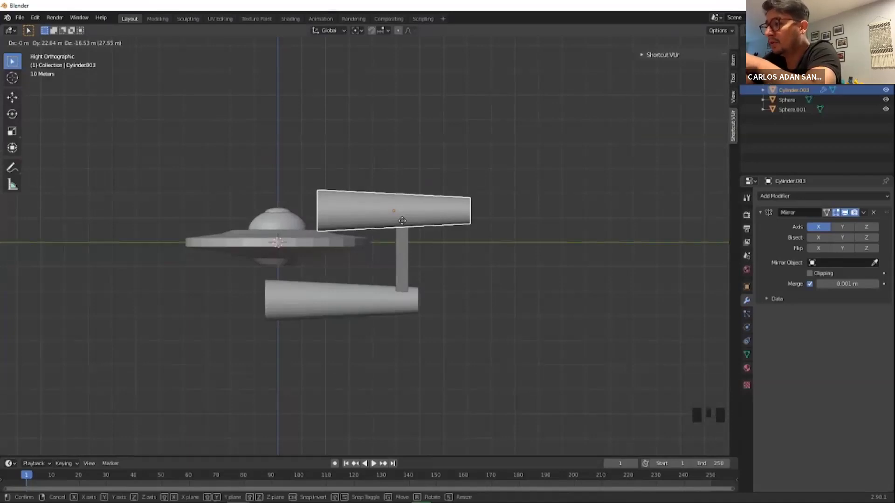
click(402, 220)
middle_drag(457, 261, 530, 295)
scroll(461, 238, up, 2)
middle_drag(462, 238, 414, 225)
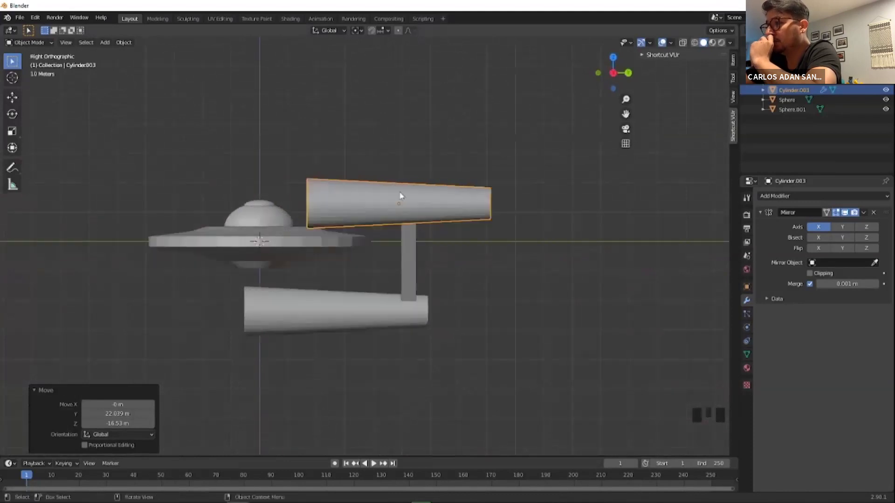
key(s)
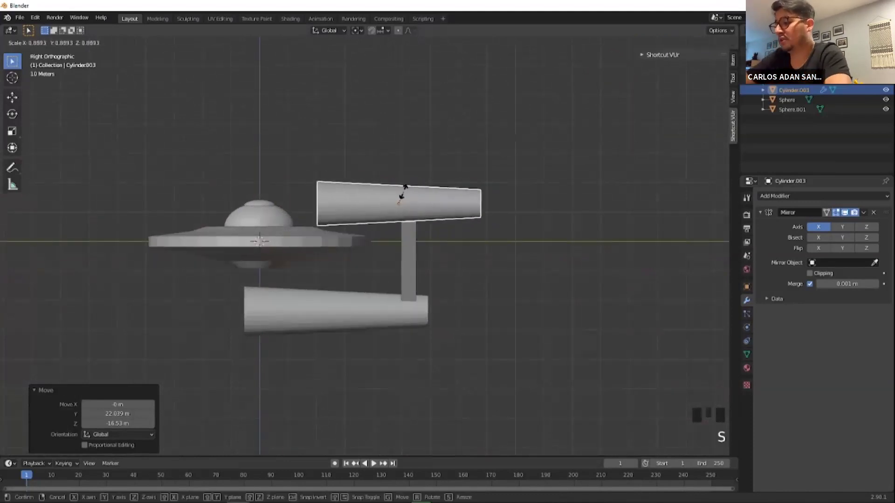
click(401, 196)
middle_drag(400, 197, 303, 93)
With X-ray enabled in Edit Mode, select the nacelle's front vertex rings and undo a trial extrusion of them.
key(Tab)
click(683, 42)
drag(286, 138, 327, 220)
middle_drag(327, 220, 371, 287)
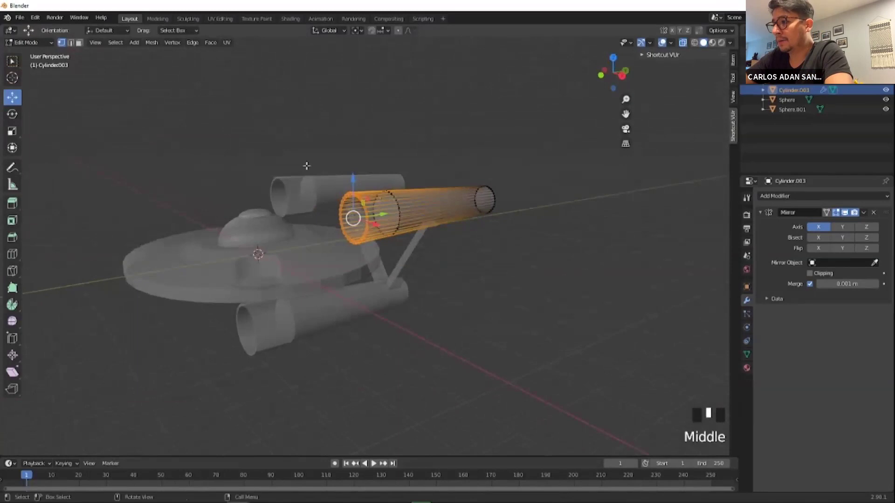
middle_drag(307, 166, 252, 132)
drag(295, 144, 363, 236)
key(e)
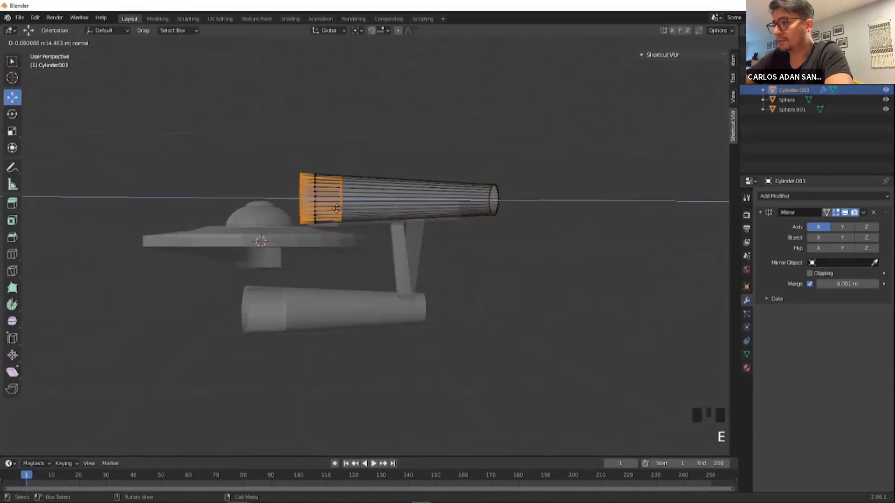
key(ctrl+z)
Scale the selected front rings so the nacelle tapers less, then deselect them and return to Object Mode.
middle_drag(365, 228, 382, 234)
key(s)
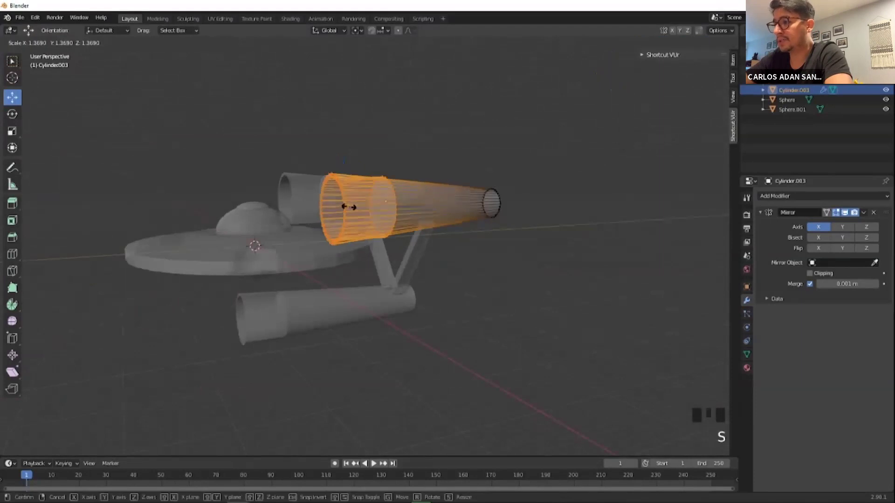
click(354, 207)
middle_drag(354, 208, 340, 235)
click(361, 135)
middle_drag(366, 136, 420, 152)
key(Tab)
key(Tab)
key(Tab)
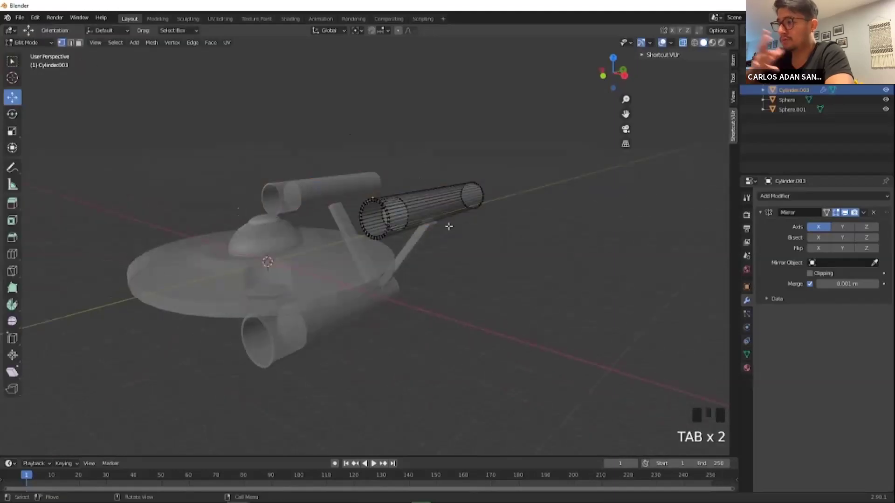
middle_drag(451, 266, 471, 279)
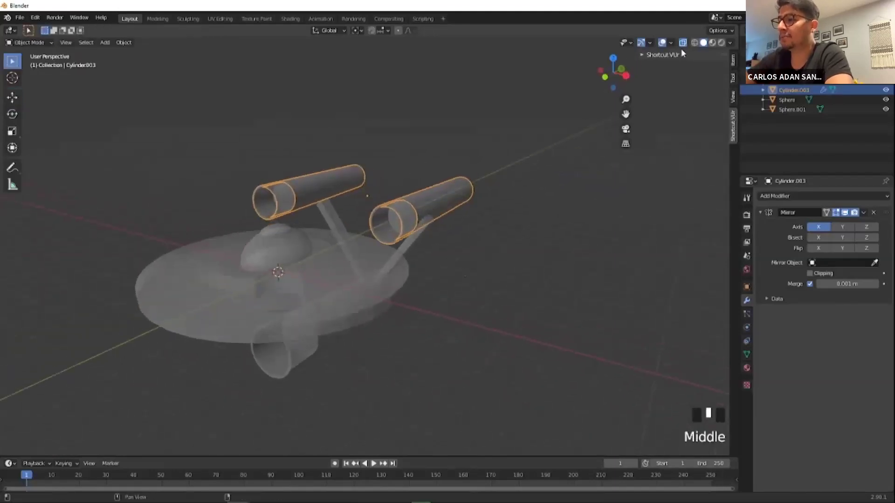
Disable X-ray and move the nacelles about 1.64 m along Y and 1.97 m down so they rest on the pillars.
click(481, 296)
click(451, 312)
shift+middle_drag(451, 312, 470, 184)
click(469, 180)
alt+middle_drag(509, 259, 485, 260)
key(g)
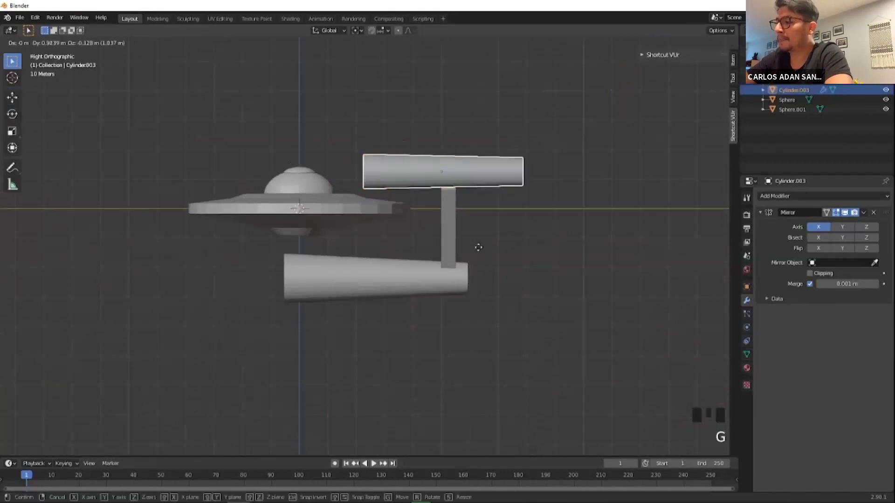
click(479, 252)
middle_drag(481, 255, 513, 269)
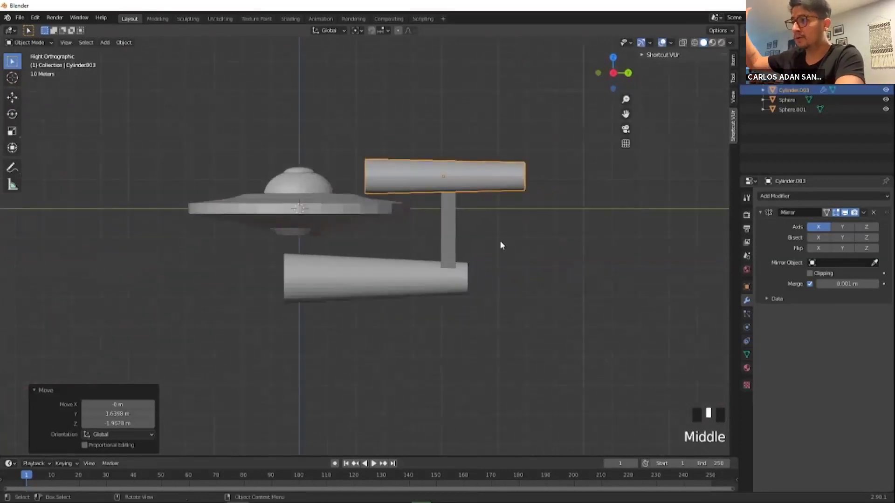
Move the nacelles farther back along Y so their front portion sits above the pillars, then deselect them.
key(g)
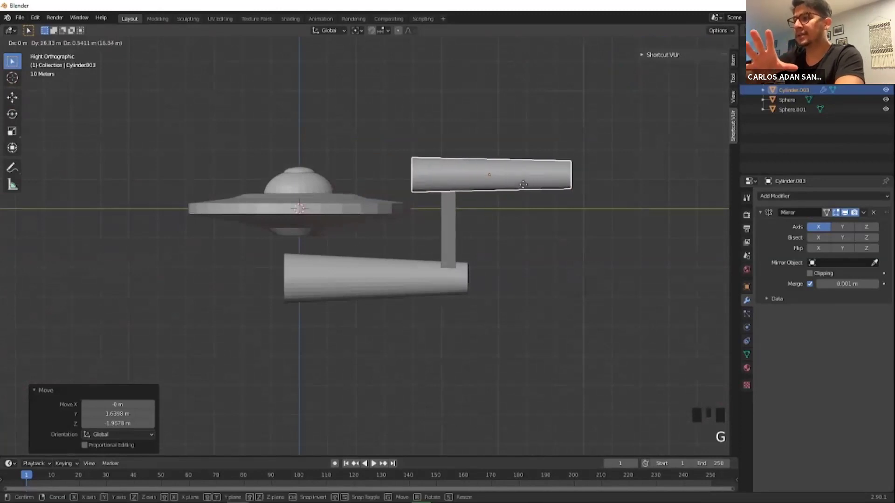
click(519, 186)
middle_drag(519, 186, 482, 270)
click(554, 261)
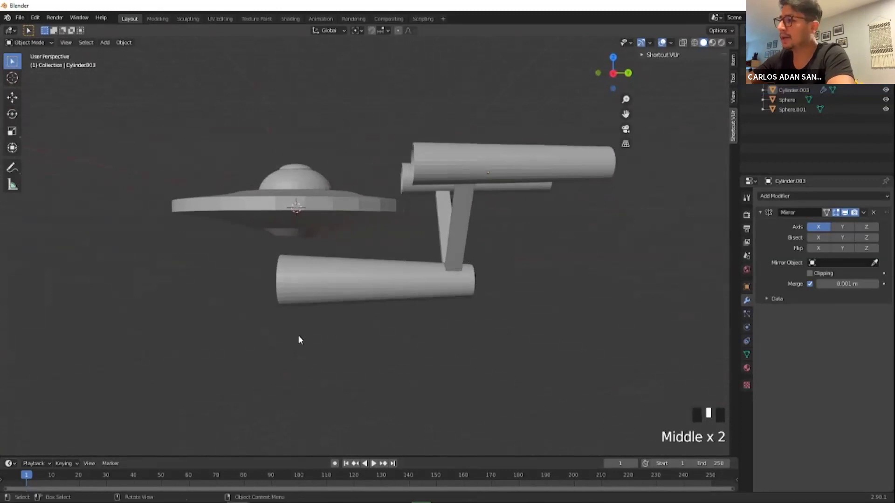
Add a cube, move it about 12.46 m down beneath the saucer, and scale it uniformly by about 4.17.
middle_drag(330, 341, 543, 327)
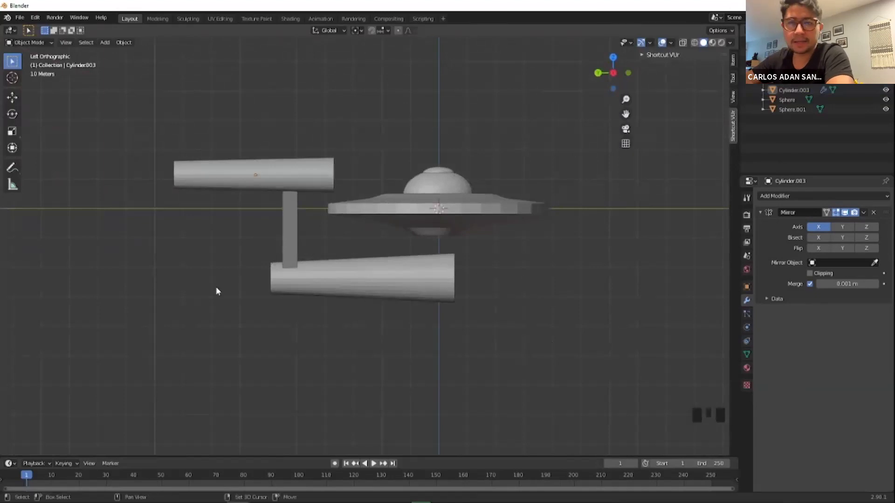
key(shift+a)
mouse_move(210, 290)
click(257, 298)
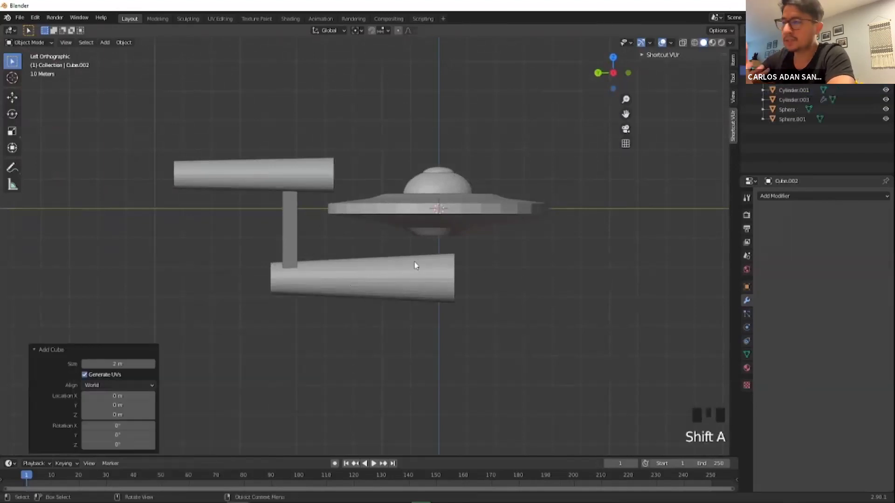
key(g)
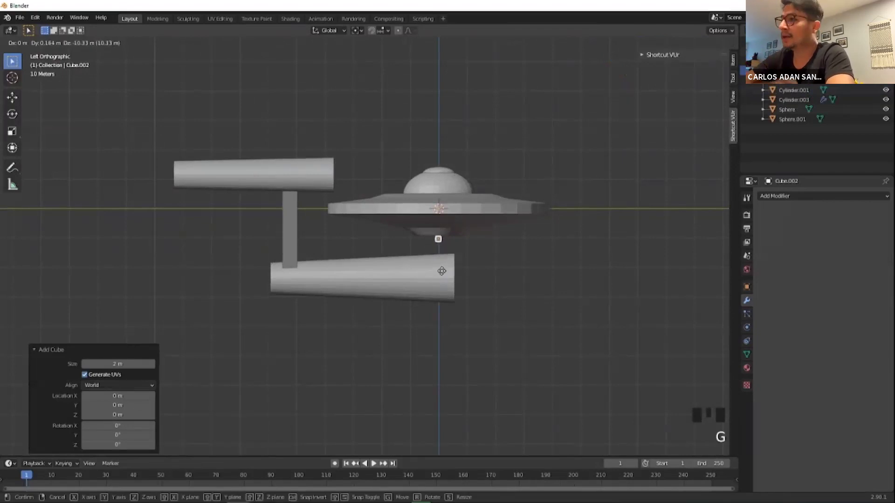
click(440, 280)
key(s)
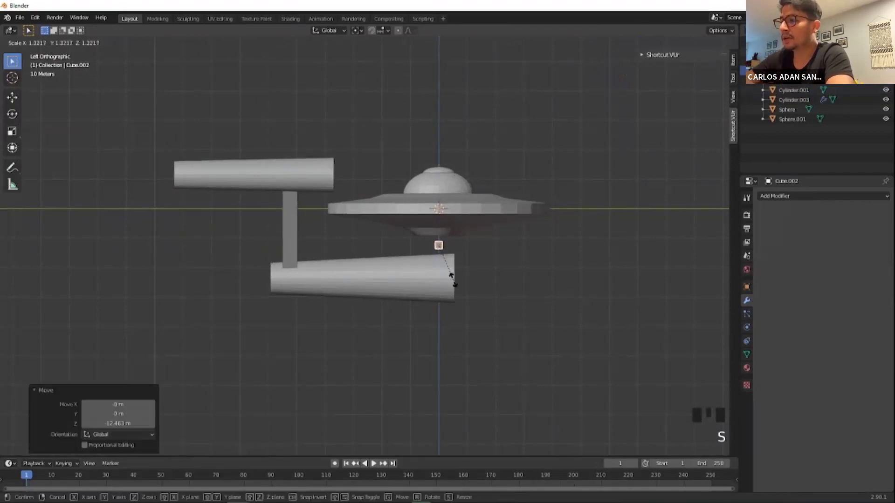
middle_drag(555, 298, 467, 298)
Narrow the cube along X to about 0.38 and move it about 18.69 m along Y, behind the saucer's centre.
key(s)
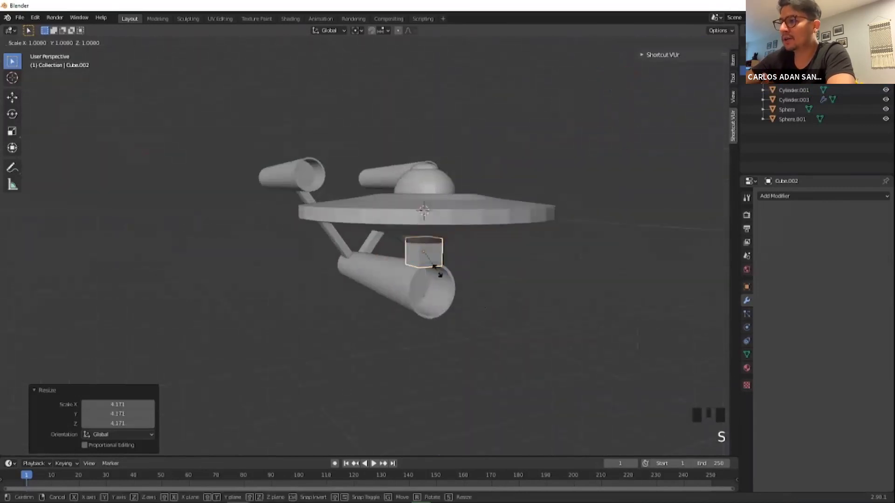
key(x)
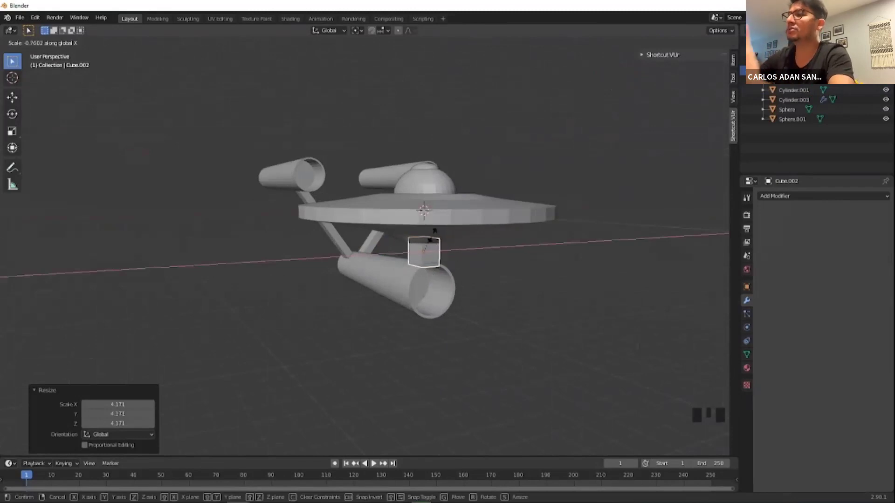
click(473, 280)
middle_drag(473, 280, 546, 280)
key(g)
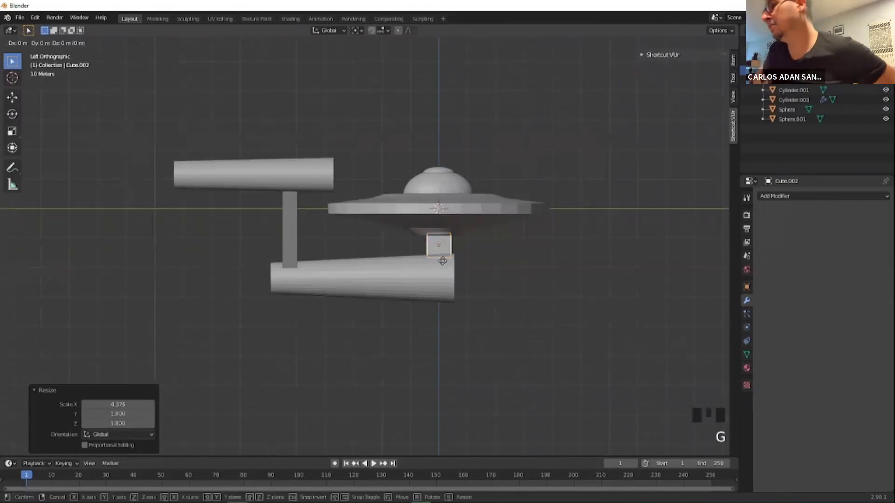
key(y)
click(390, 264)
key(r)
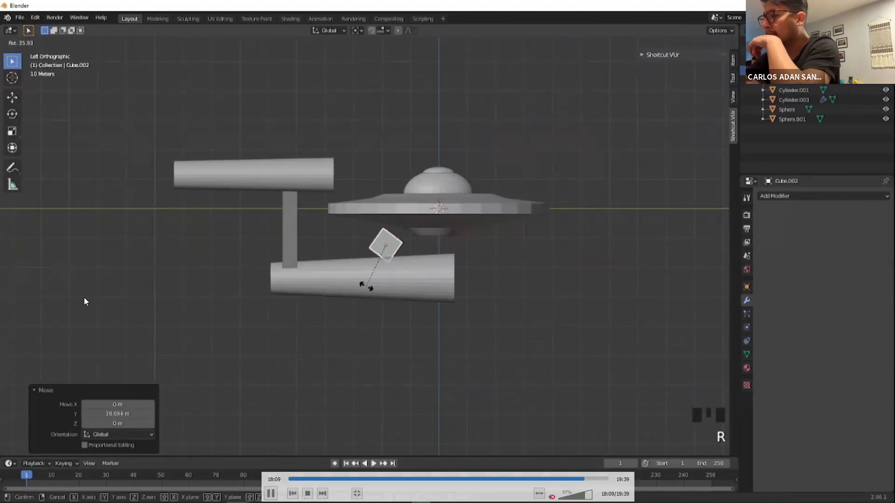
click(393, 282)
key(ctrl+z)
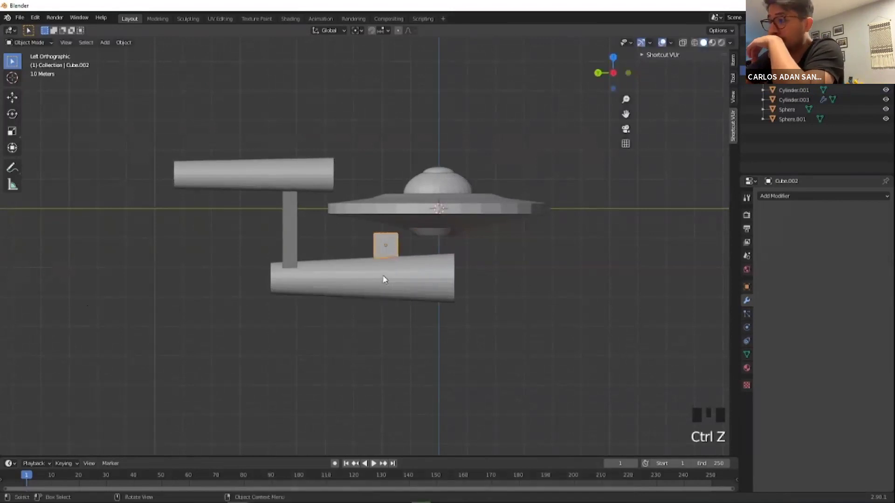
Stretch the cube by about 2.87 along Z and tilt it about 33.6° in the side view.
key(s)
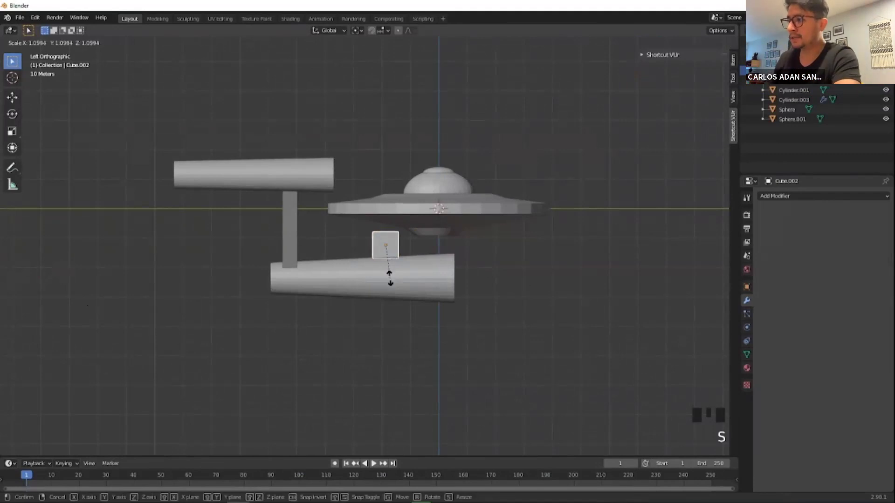
key(z)
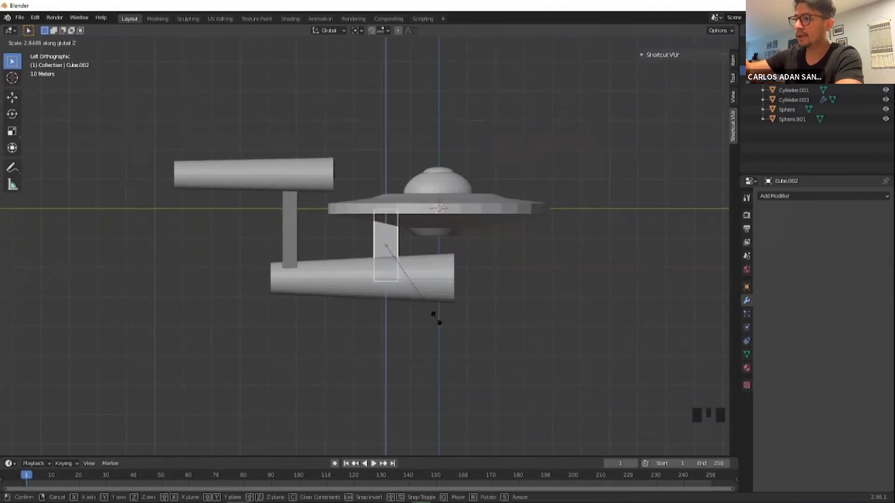
click(428, 316)
key(r)
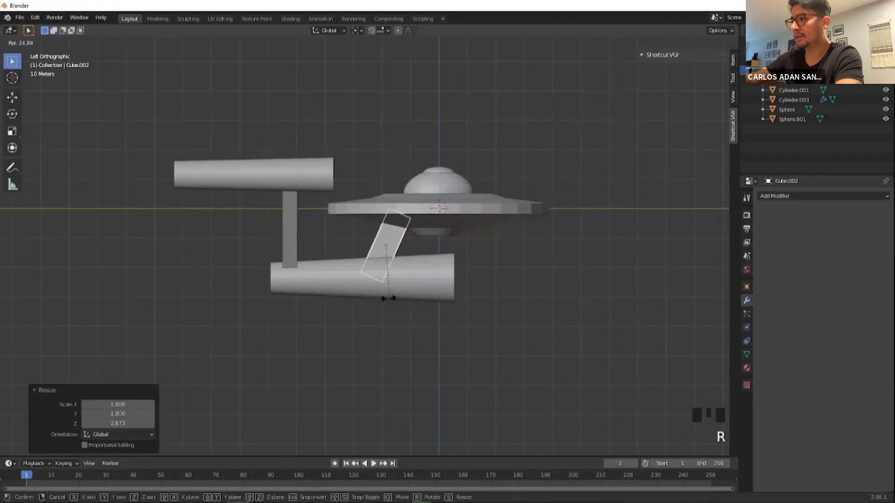
click(381, 309)
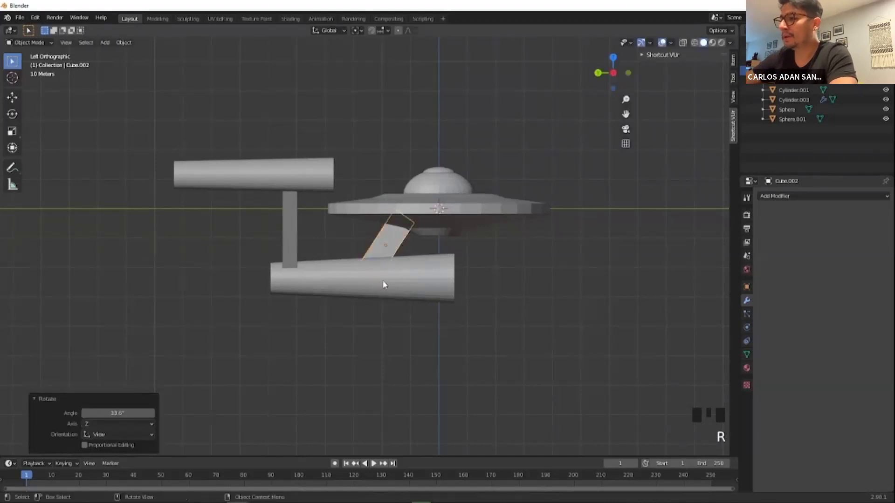
Slide the tilted strut about 5.74 m back along Y so it links the saucer with the lower hull.
key(g)
key(y)
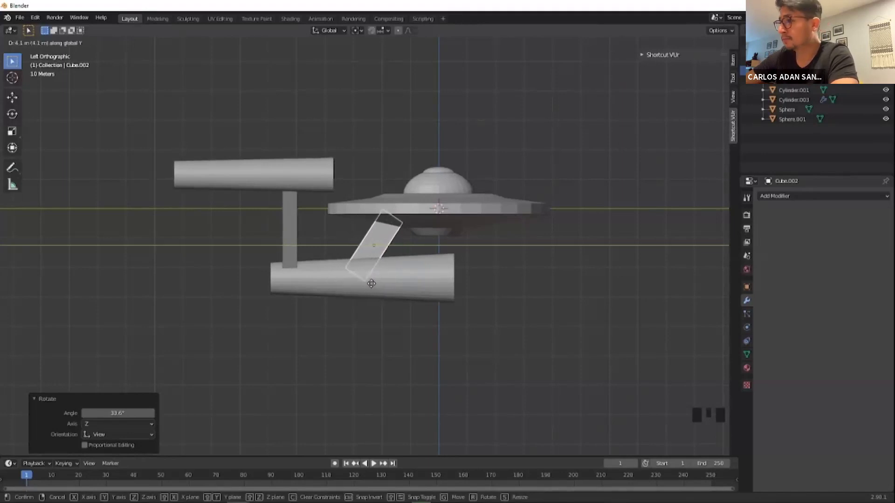
click(375, 279)
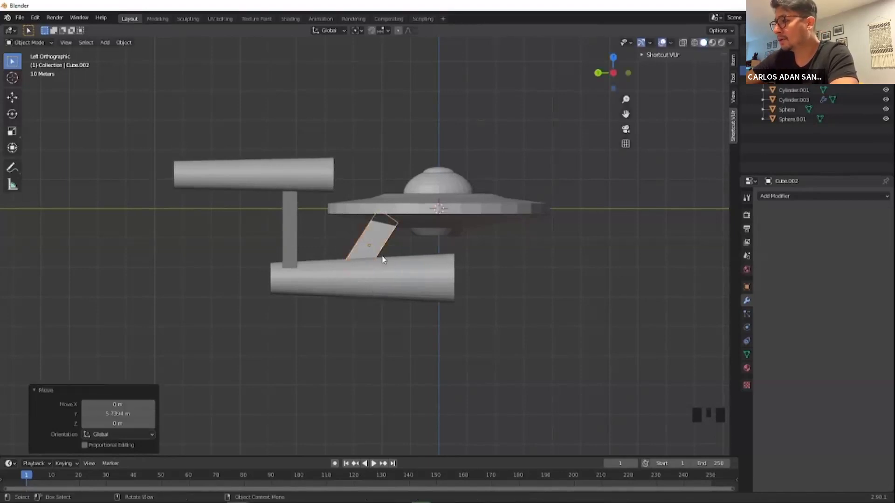
scroll(508, 256, up, 1)
middle_drag(508, 256, 362, 285)
scroll(468, 346, down, 5)
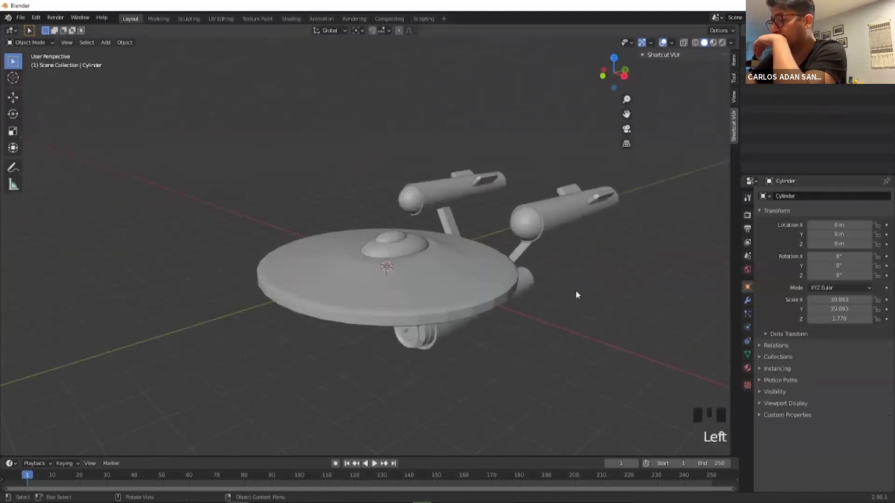
Examine the finished ship from several angles, including its nacelles, lower hull and front dish.
middle_drag(577, 295, 558, 287)
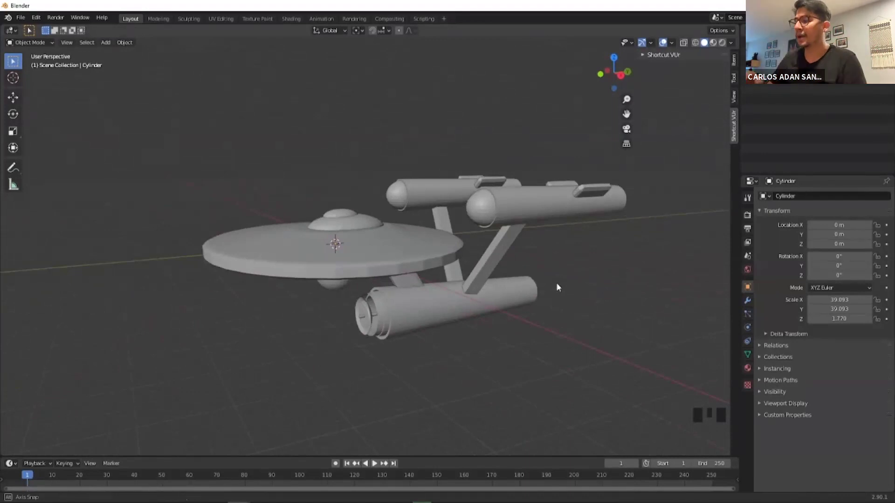
shift+middle_drag(557, 287, 508, 212)
scroll(551, 256, up, 2)
scroll(569, 250, down, 2)
click(478, 214)
click(530, 292)
click(348, 344)
middle_drag(338, 355, 309, 332)
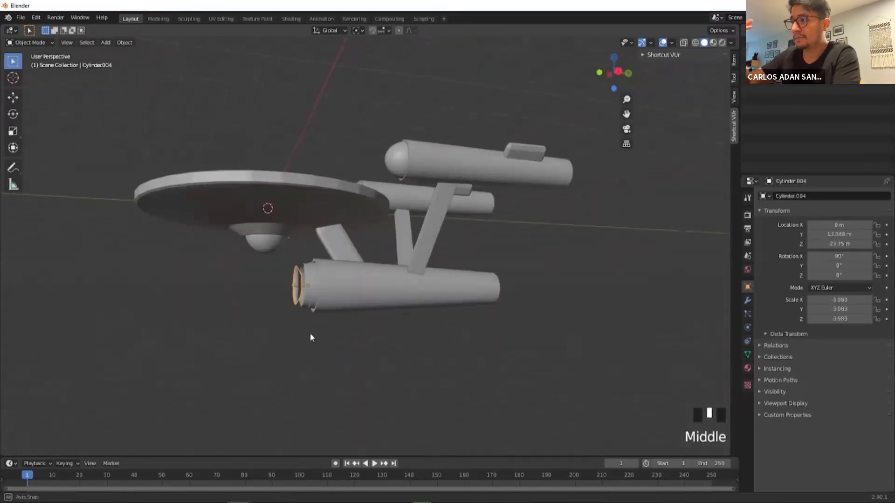
scroll(214, 330, up, 2)
shift+middle_drag(214, 329, 321, 330)
click(303, 272)
Select the finished saucer and examine its mesh topology in Edit Mode, then return to Object Mode.
click(314, 322)
scroll(313, 320, up, 2)
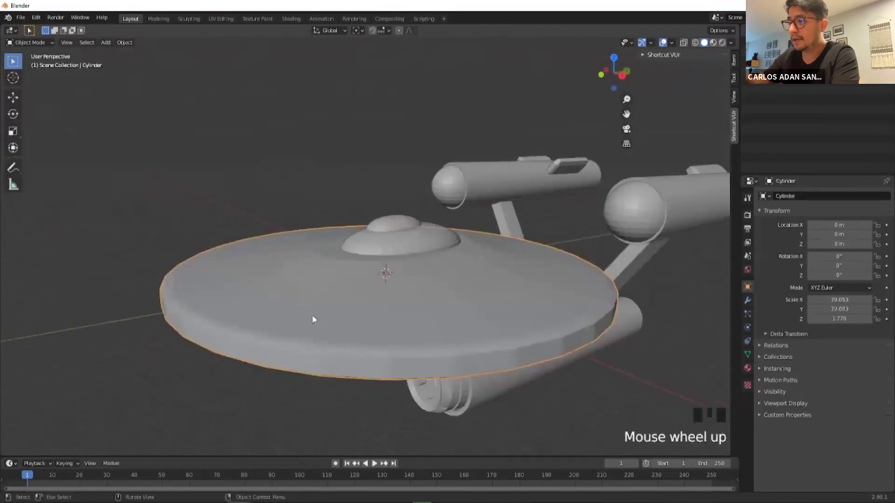
scroll(230, 340, down, 1)
key(Tab)
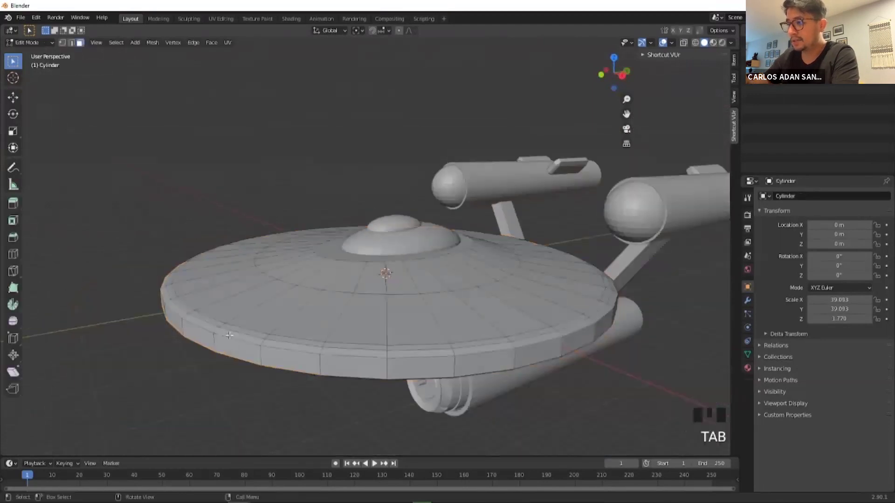
scroll(231, 340, up, 1)
middle_drag(57, 397, 54, 389)
key(Tab)
scroll(196, 343, down, 3)
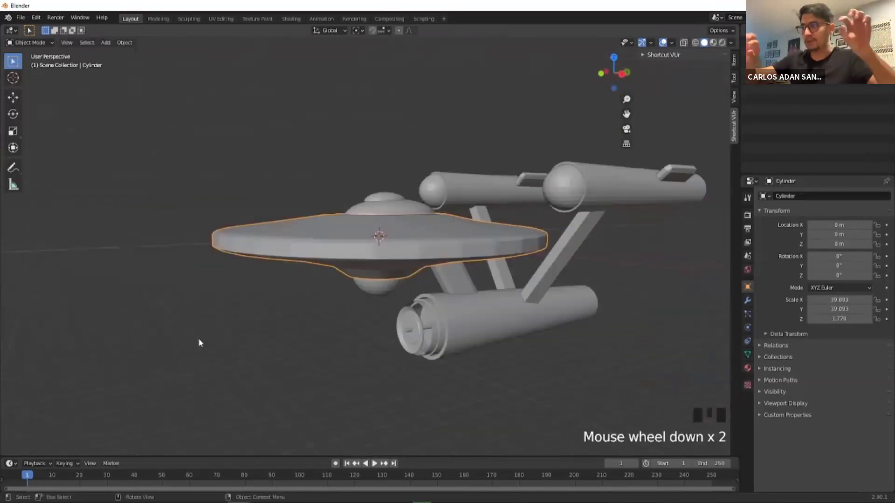
Look over the completed ship's nacelles, pillars and saucer once more from the front.
middle_drag(275, 323, 285, 349)
click(601, 237)
middle_drag(614, 296, 541, 267)
click(627, 262)
scroll(548, 279, up, 2)
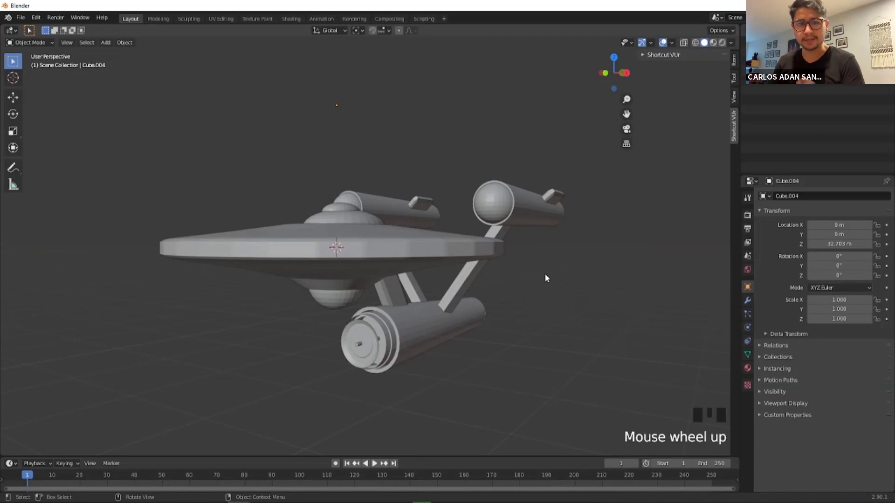
mouse_move(481, 418)
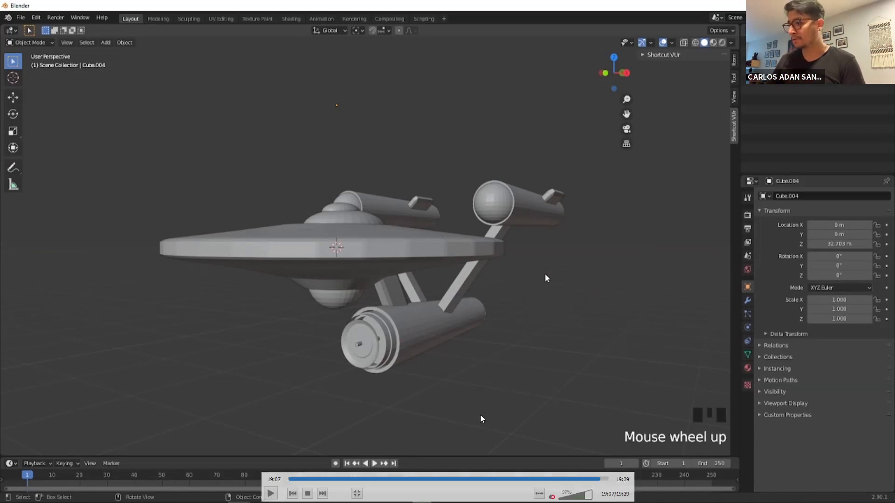